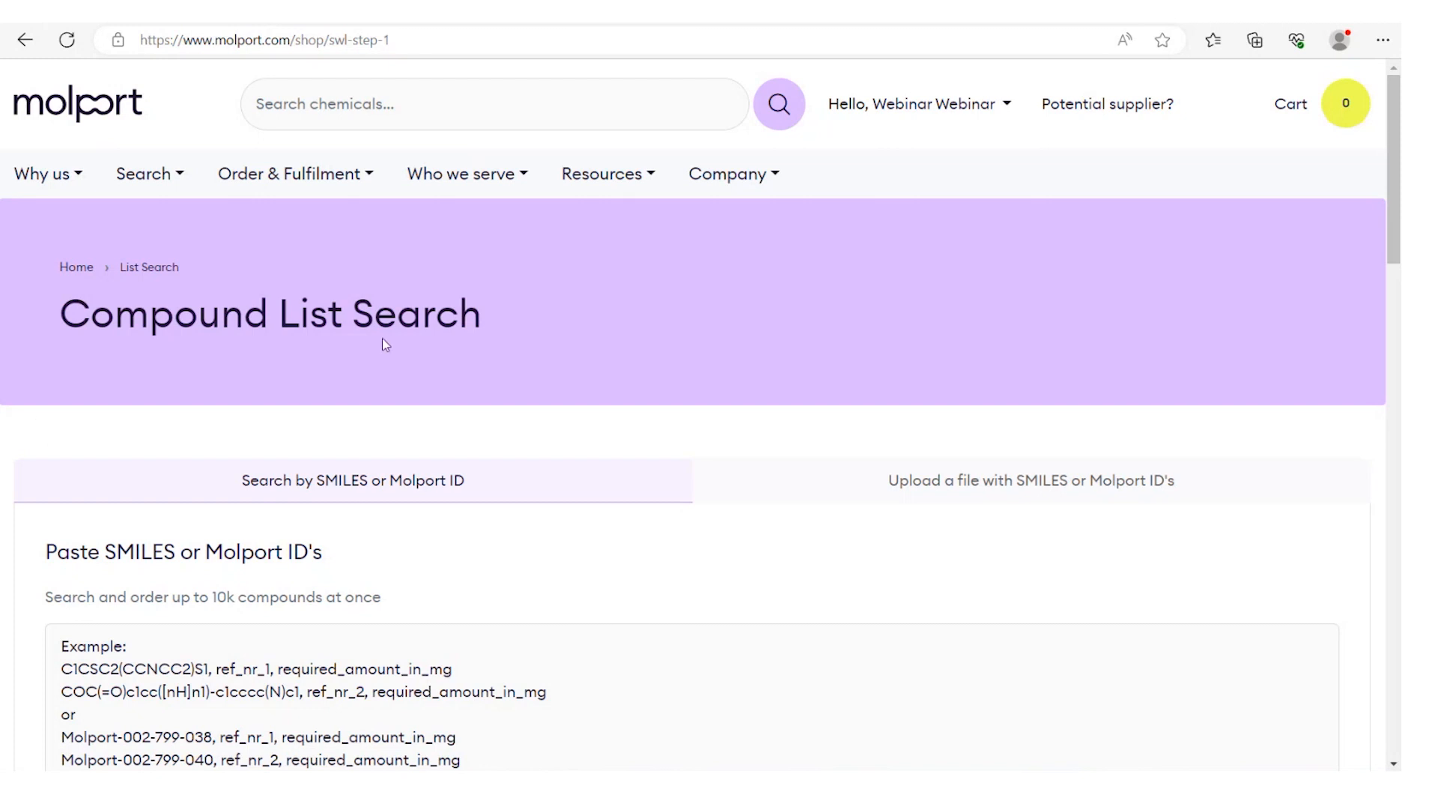
{"action": "left_click", "coordinate": [306, 108]}
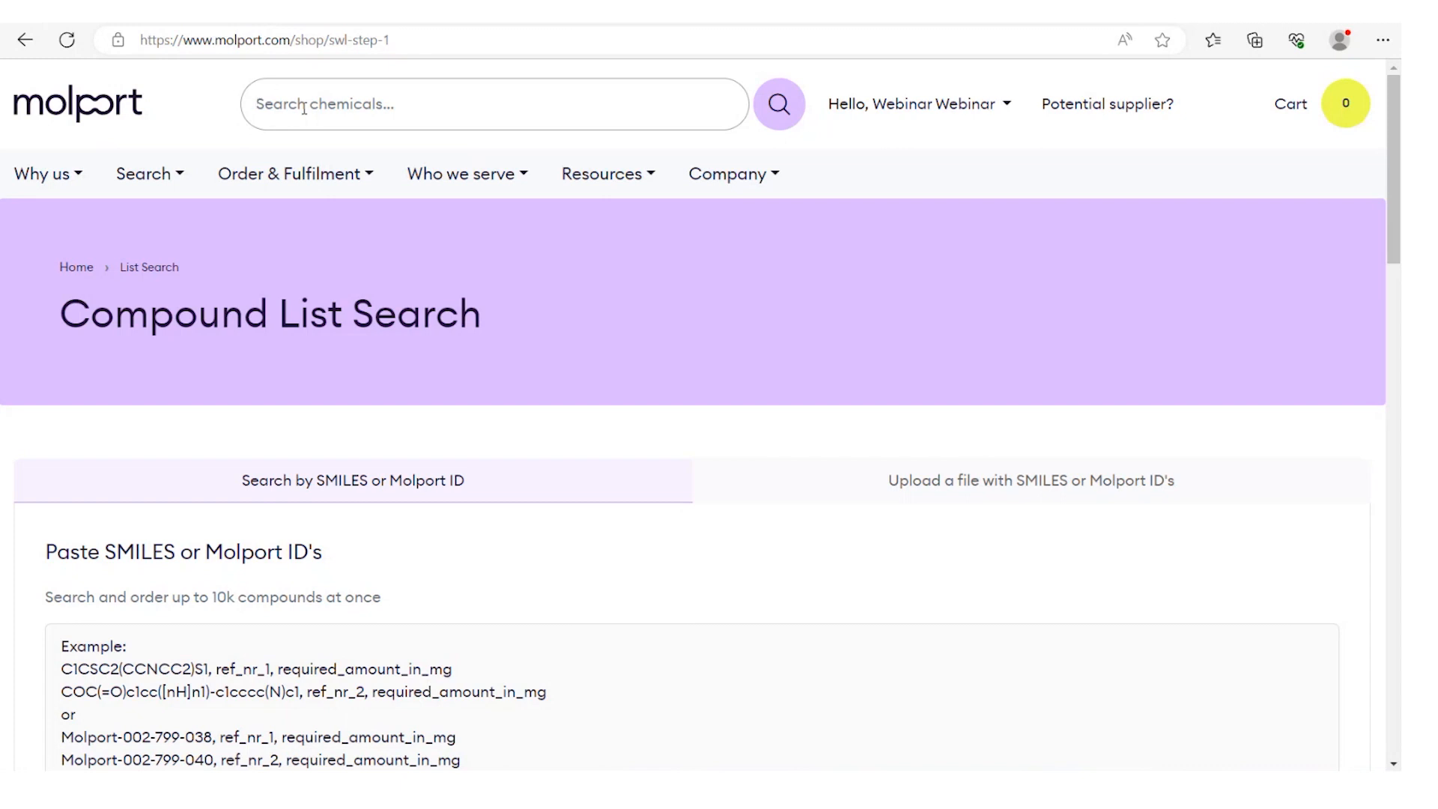
{"action": "left_click", "coordinate": [150, 177]}
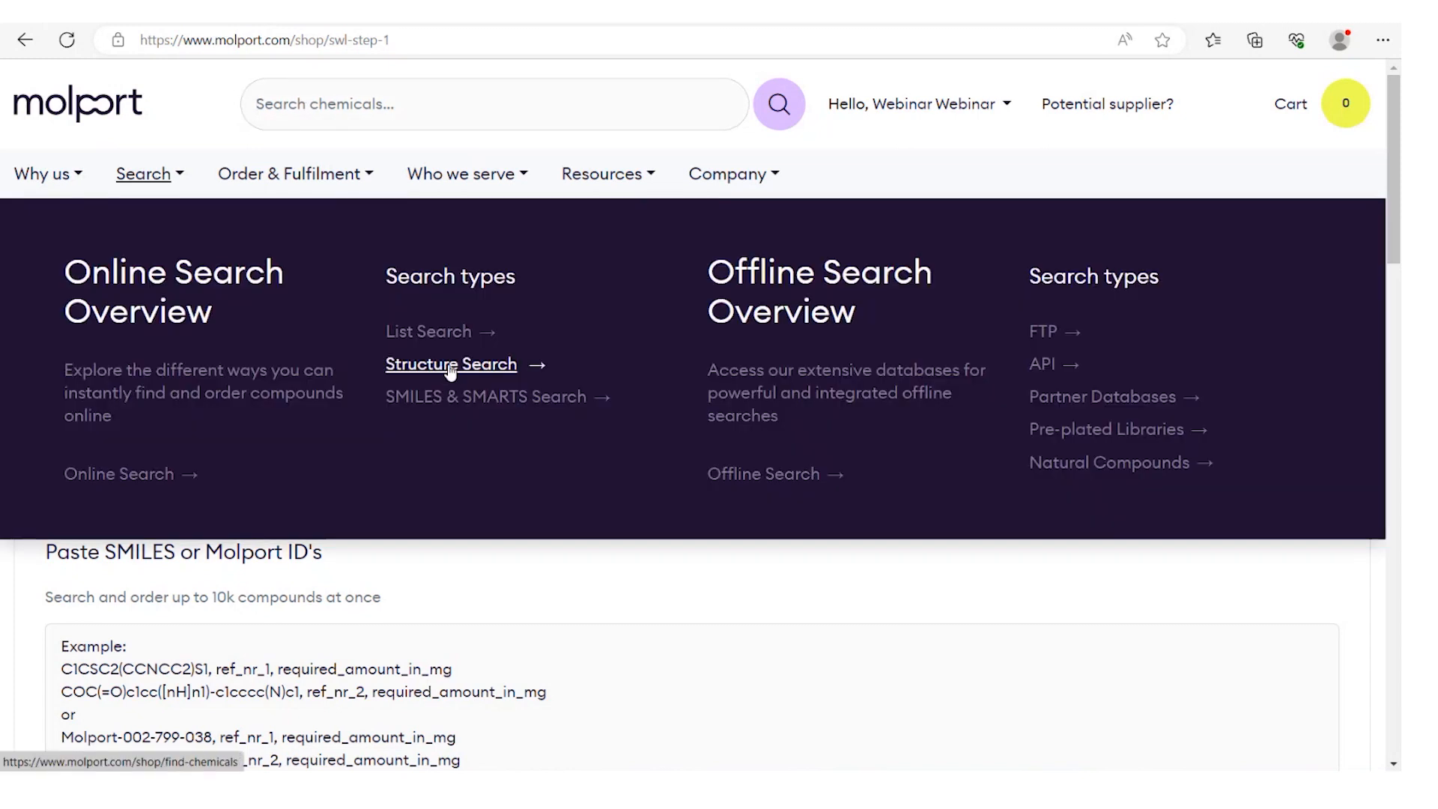
{"action": "left_click", "coordinate": [450, 367]}
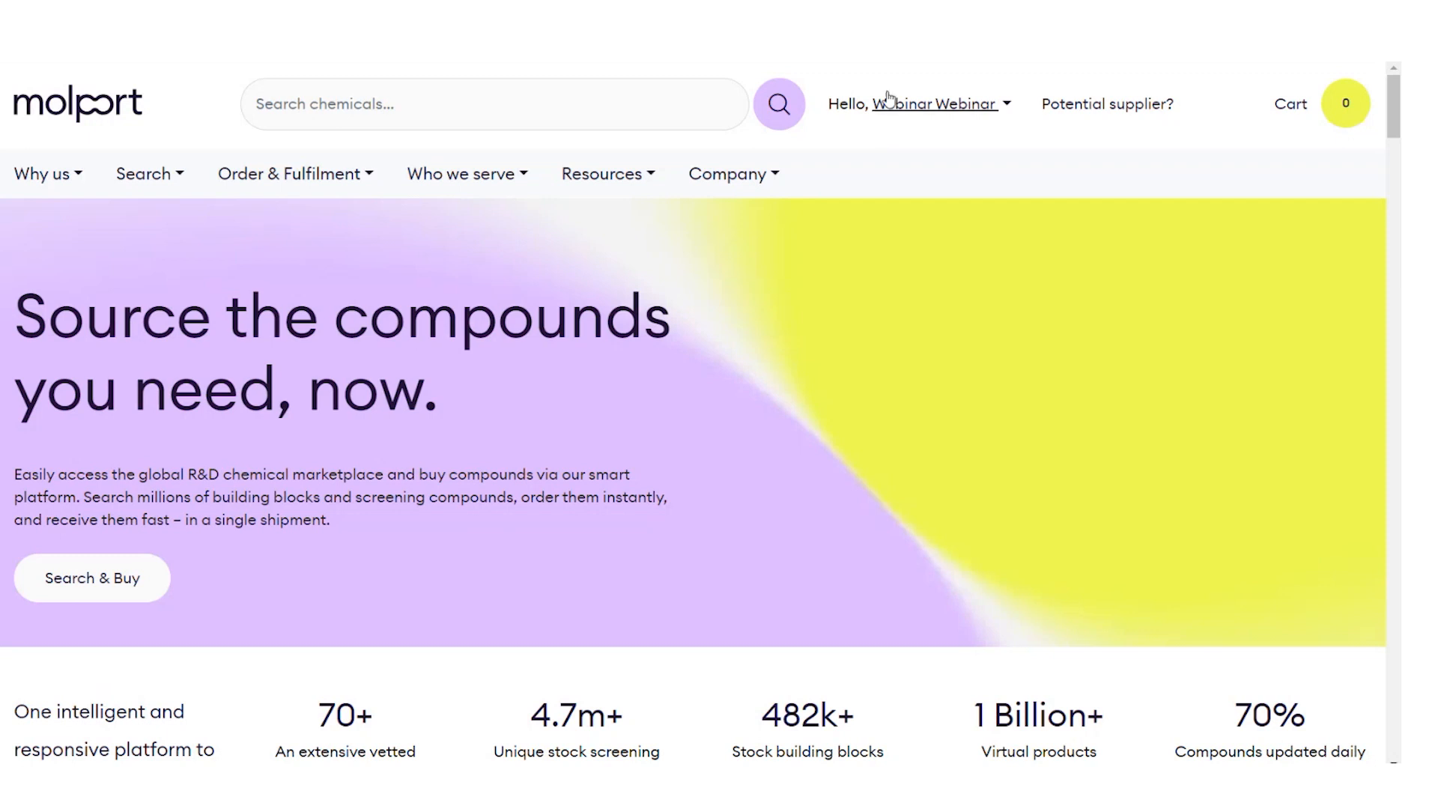
Step: Open the account's list search history and look through the past list search requests
{"action": "left_click", "coordinate": [936, 108]}
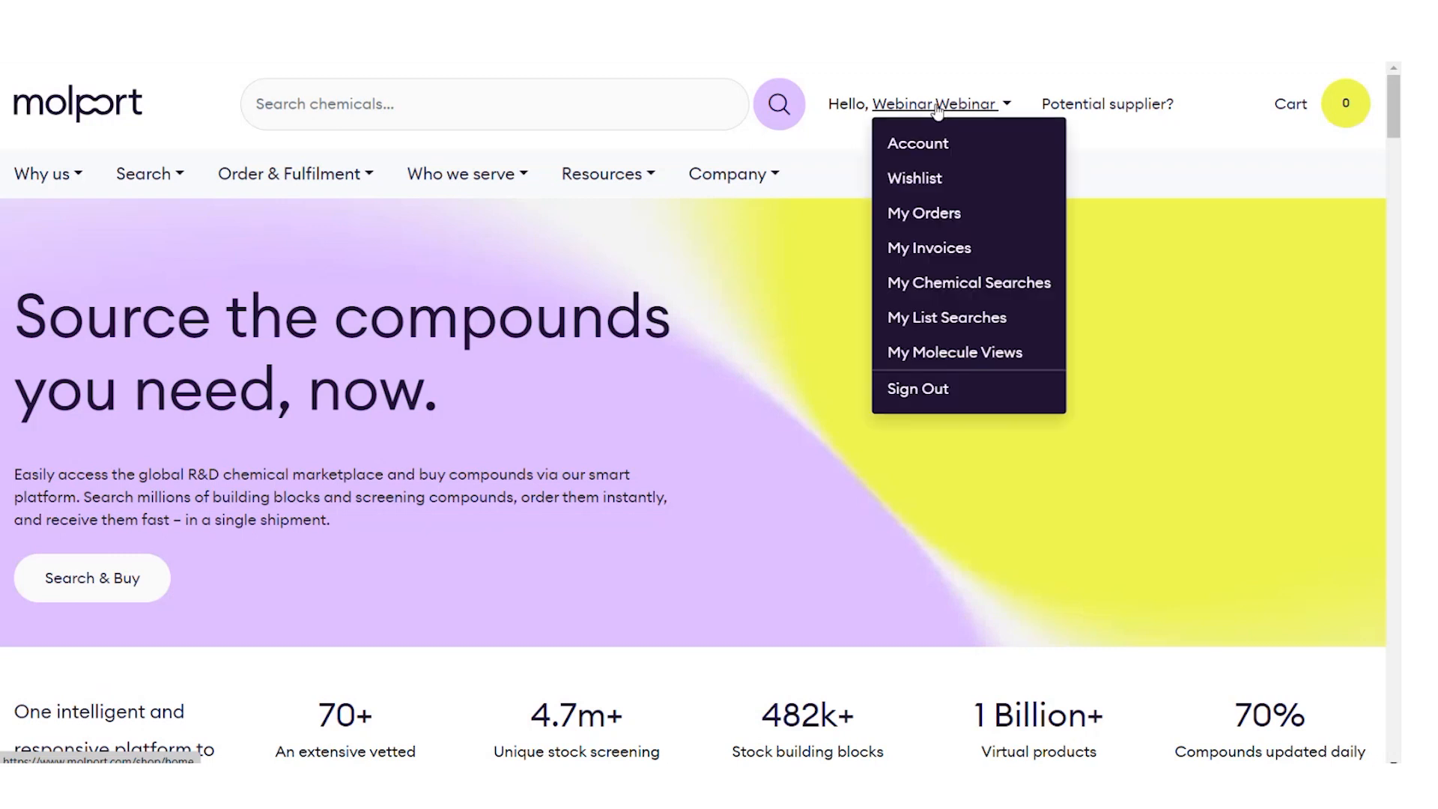
{"action": "left_click", "coordinate": [964, 319]}
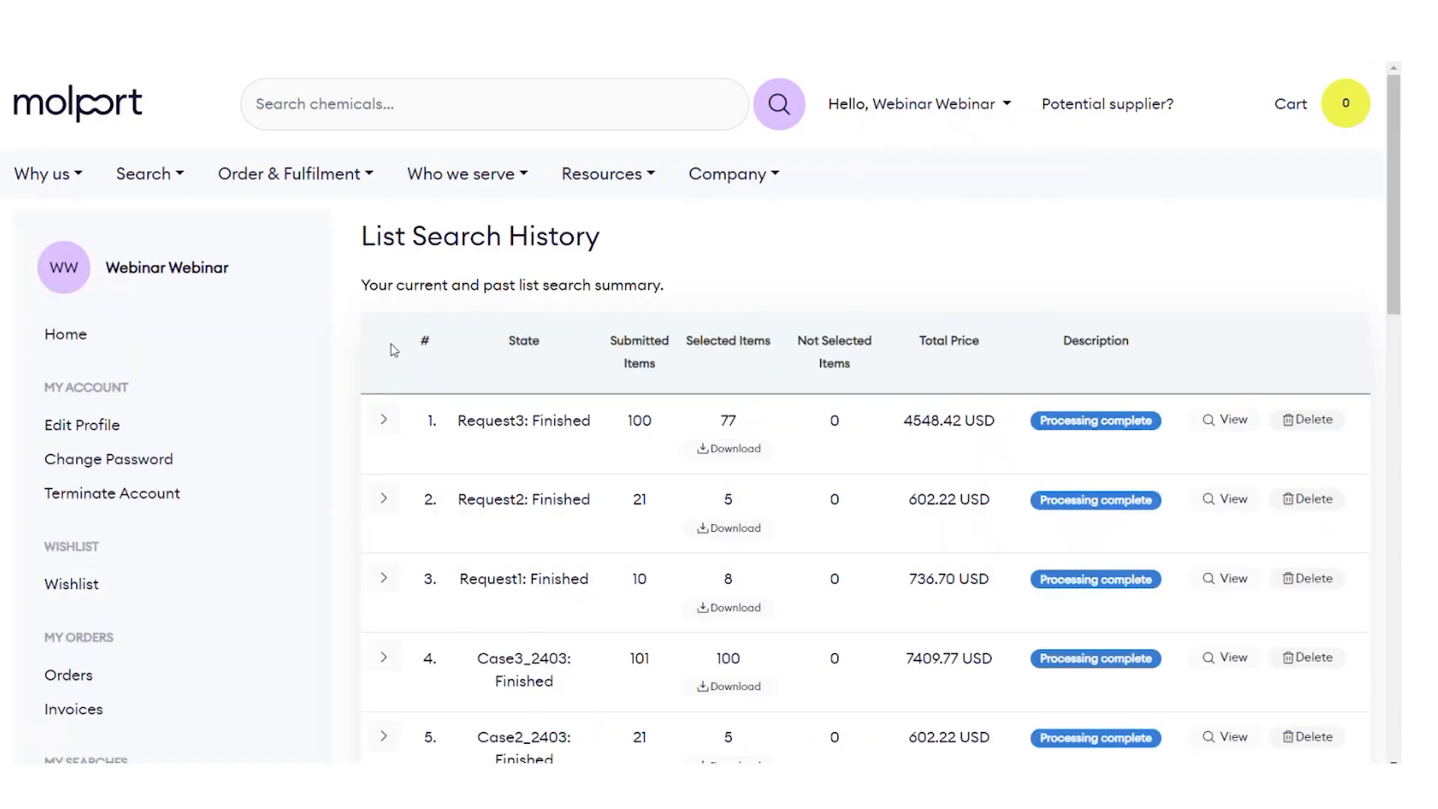
{"action": "scroll", "coordinate": [375, 352], "scroll_direction": "down", "scroll_amount": 1}
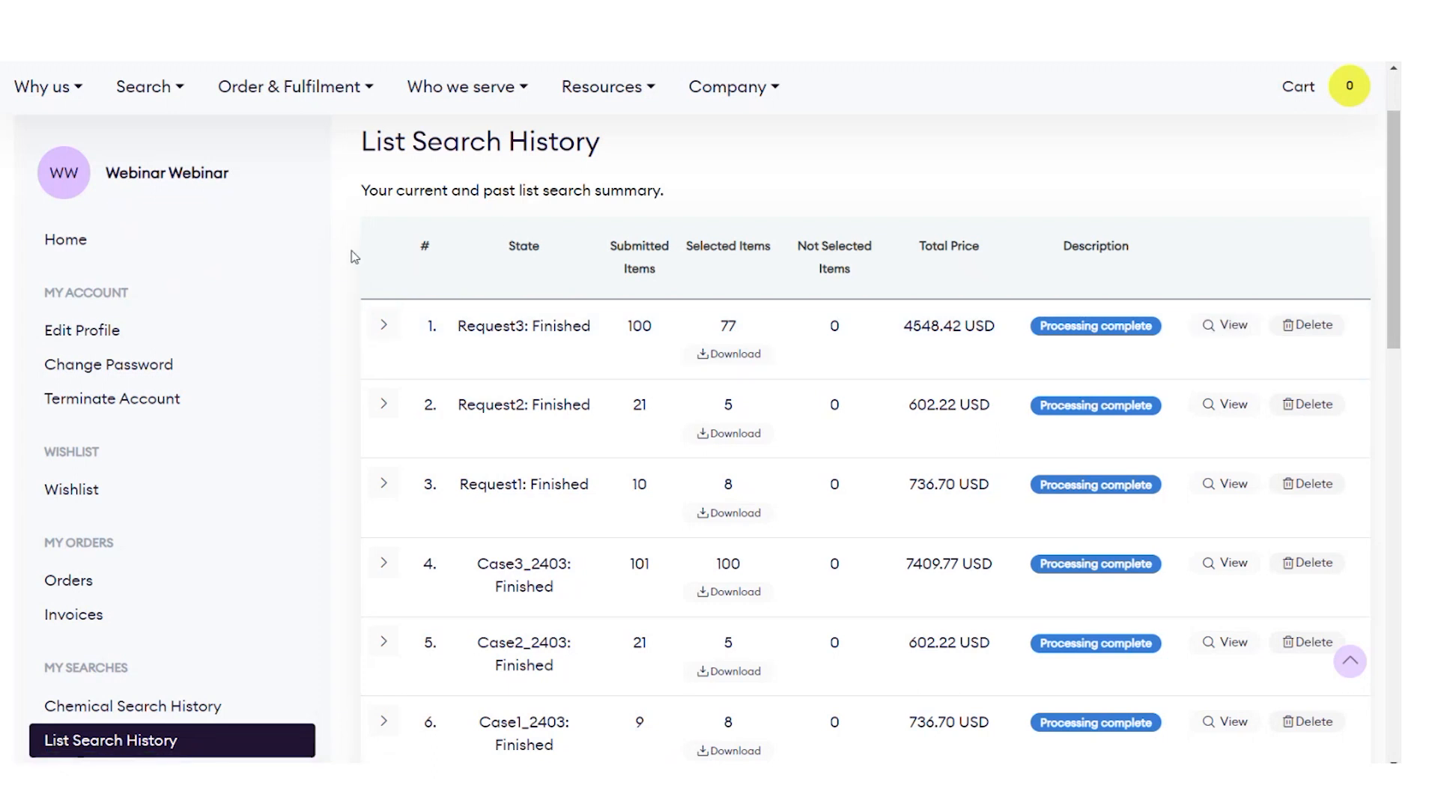
{"action": "scroll", "coordinate": [356, 257], "scroll_direction": "down", "scroll_amount": 6}
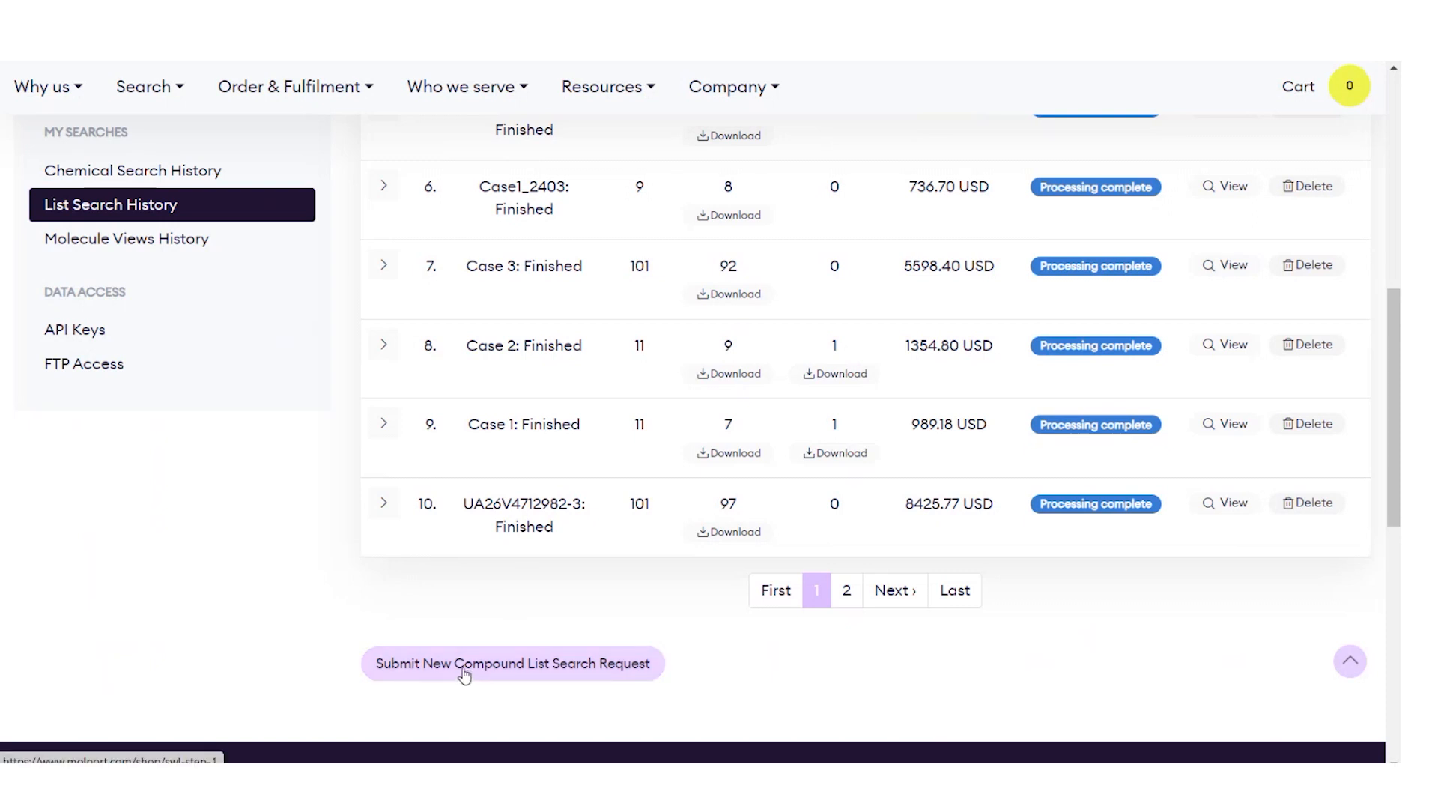
{"action": "scroll", "coordinate": [341, 565], "scroll_direction": "up", "scroll_amount": 8}
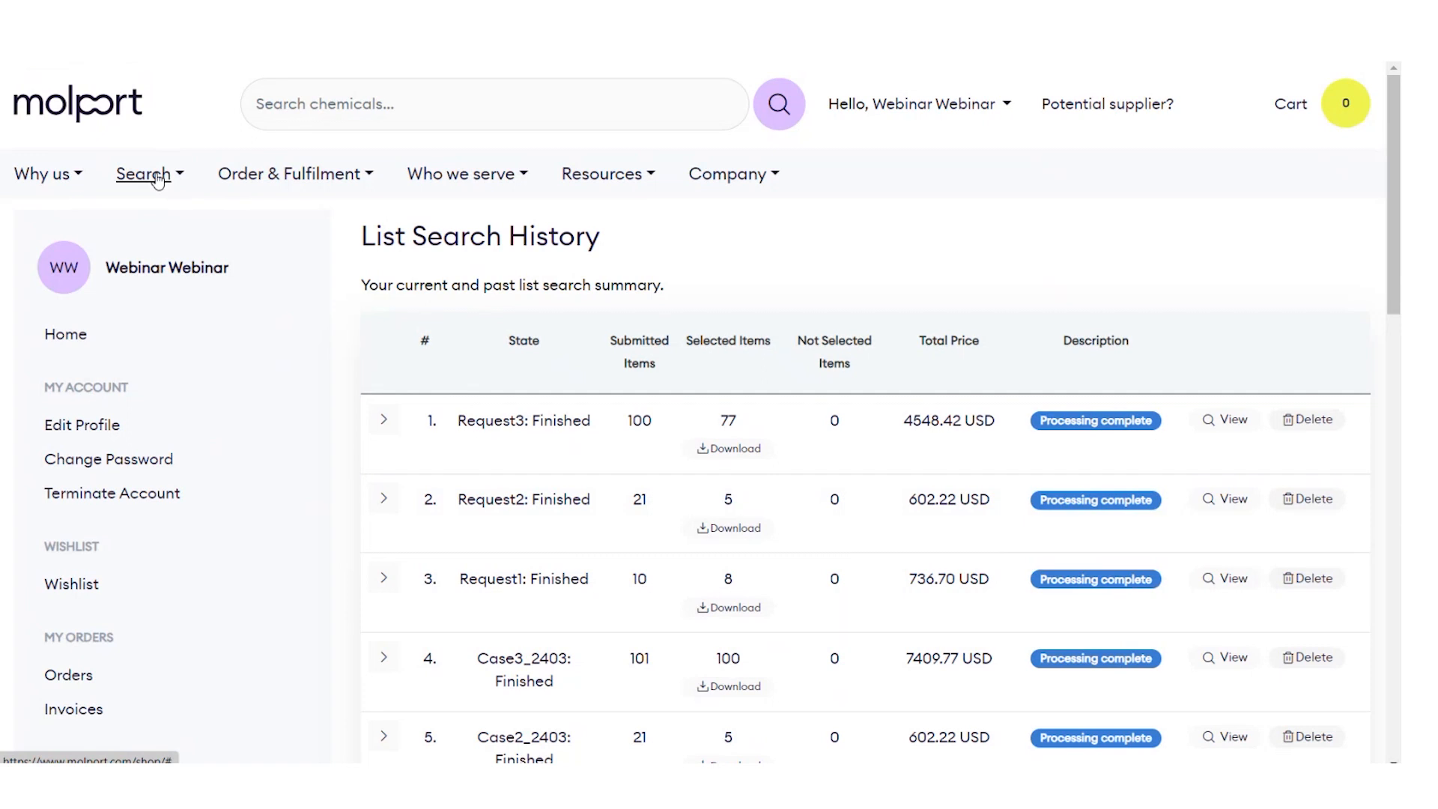
Step: Open the compound list search, look at the file upload option, and return to searching by SMILES or Molport ID
{"action": "left_click", "coordinate": [158, 180]}
{"action": "left_click", "coordinate": [389, 239]}
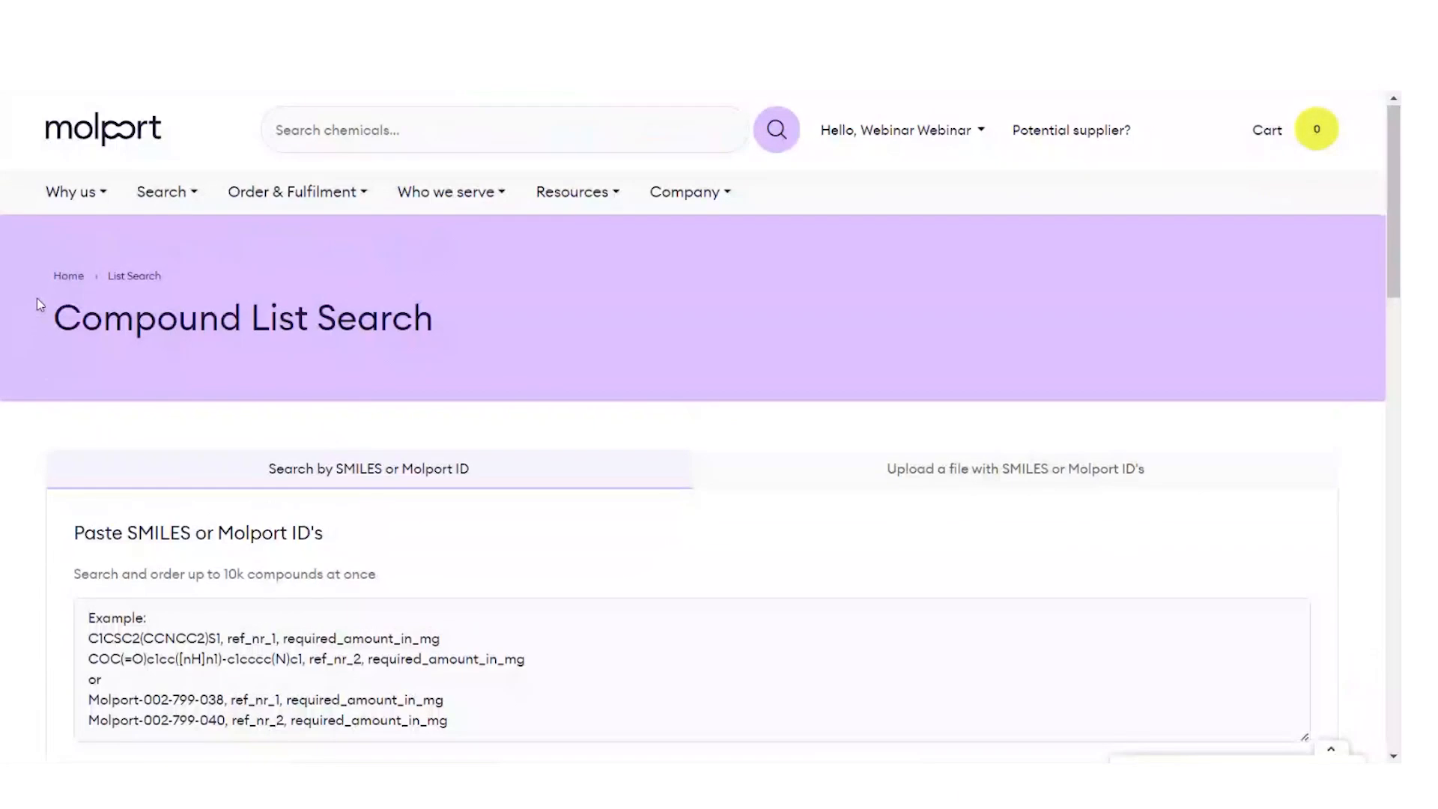
{"action": "scroll", "coordinate": [40, 304], "scroll_direction": "down", "scroll_amount": 1}
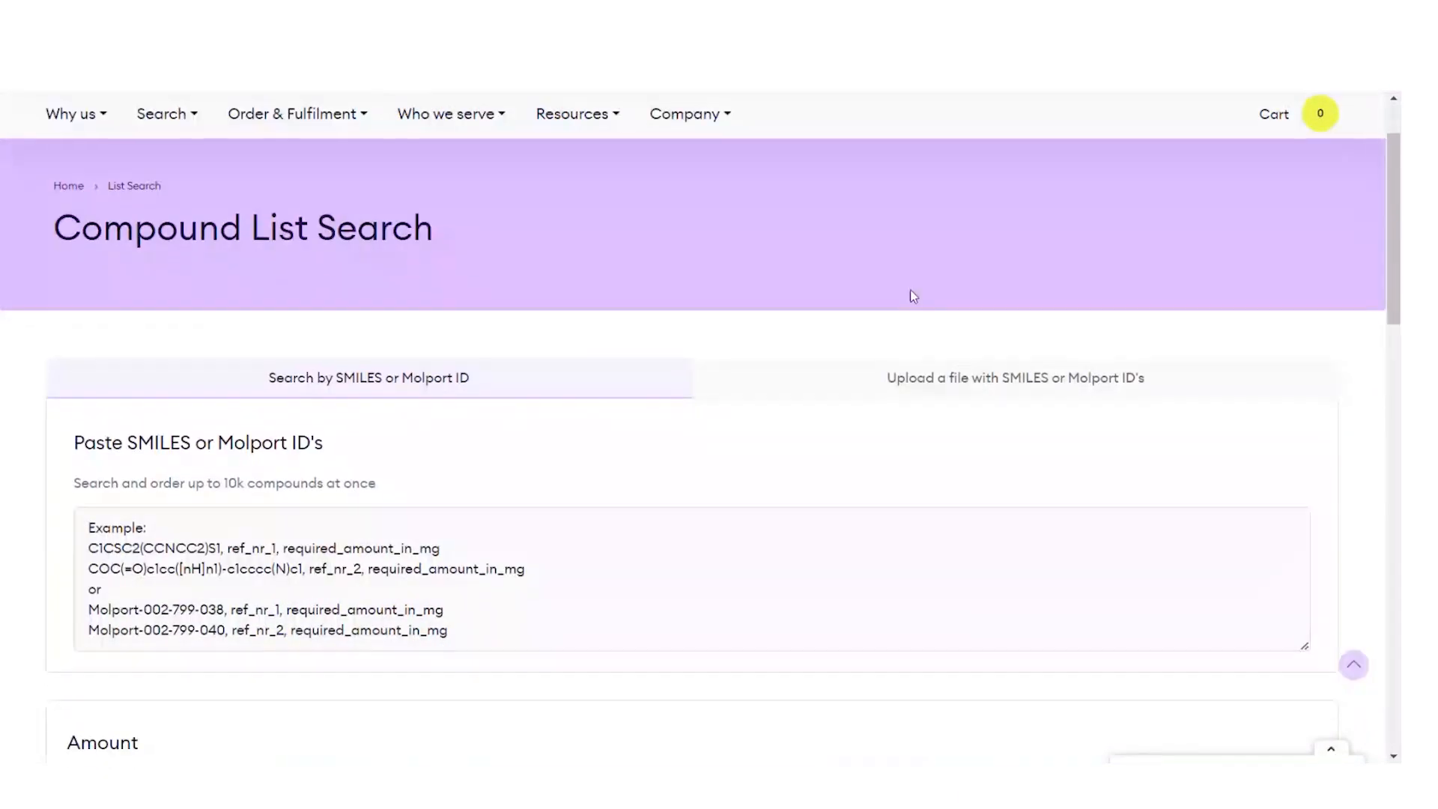
{"action": "left_click", "coordinate": [902, 377]}
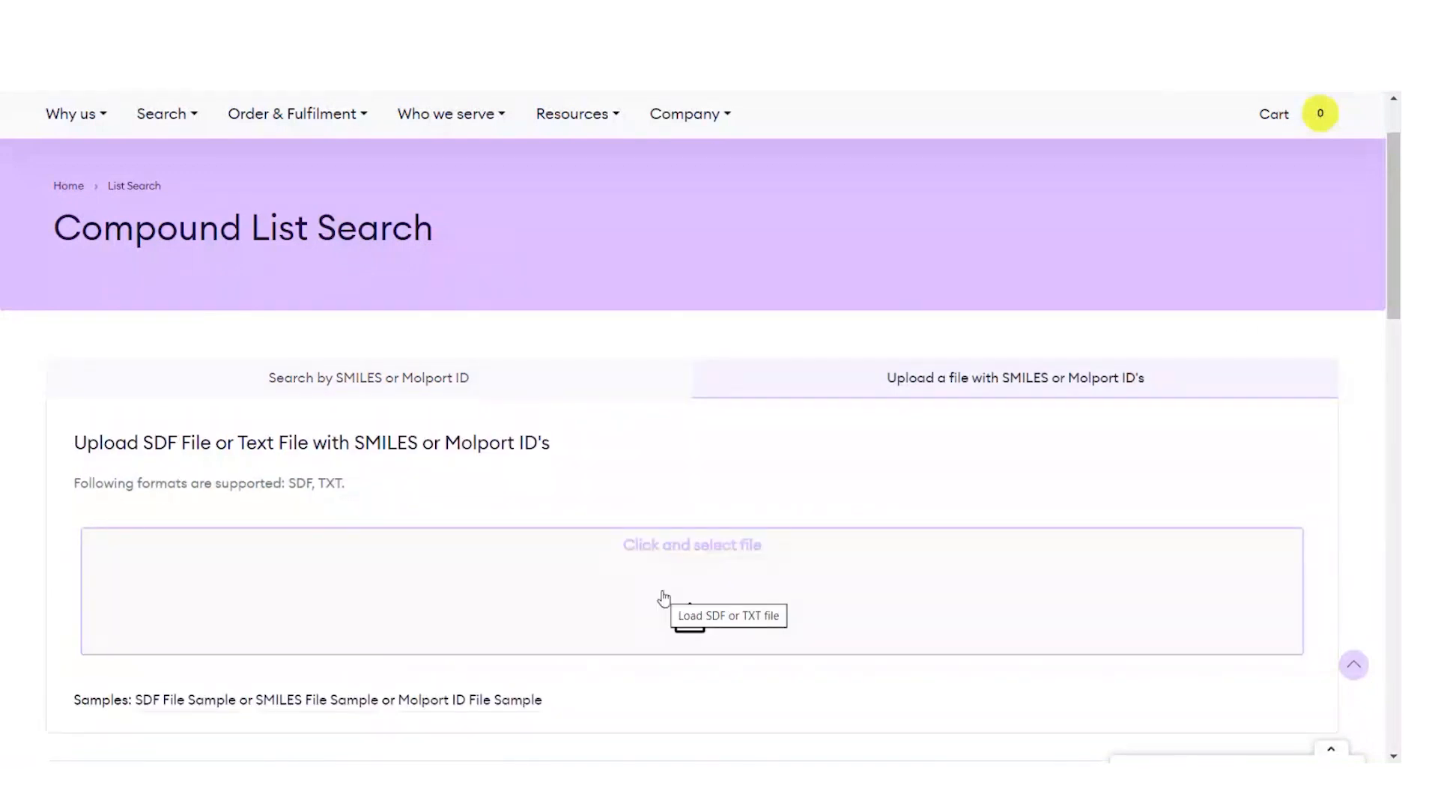
{"action": "left_click", "coordinate": [369, 377]}
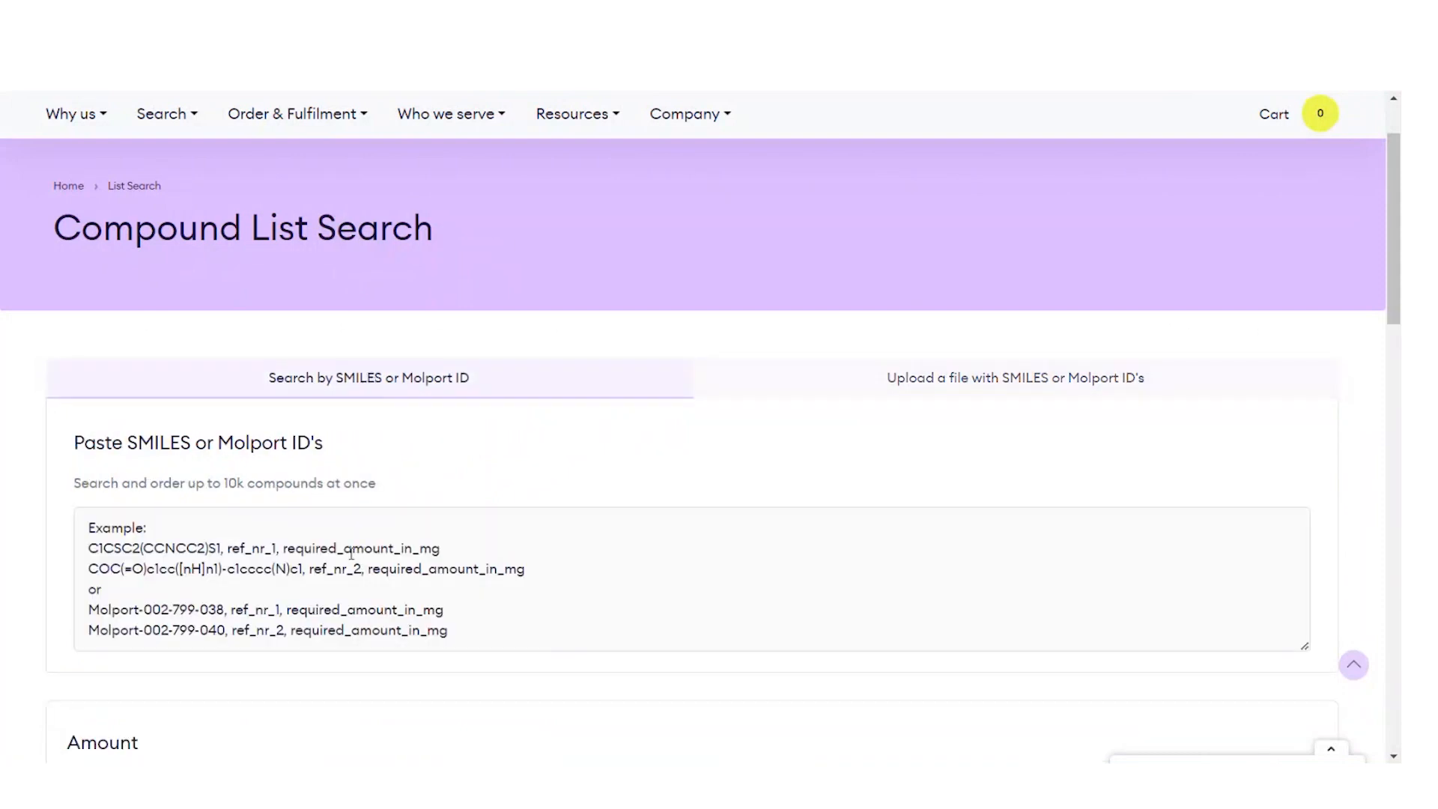
Step: Switch to the Excel workbook Case1and2.xlsx, copy the SMILES, reference IDs and required amounts in B2:D11, and paste them into Molport's compound list search
{"action": "left_click", "coordinate": [299, 549]}
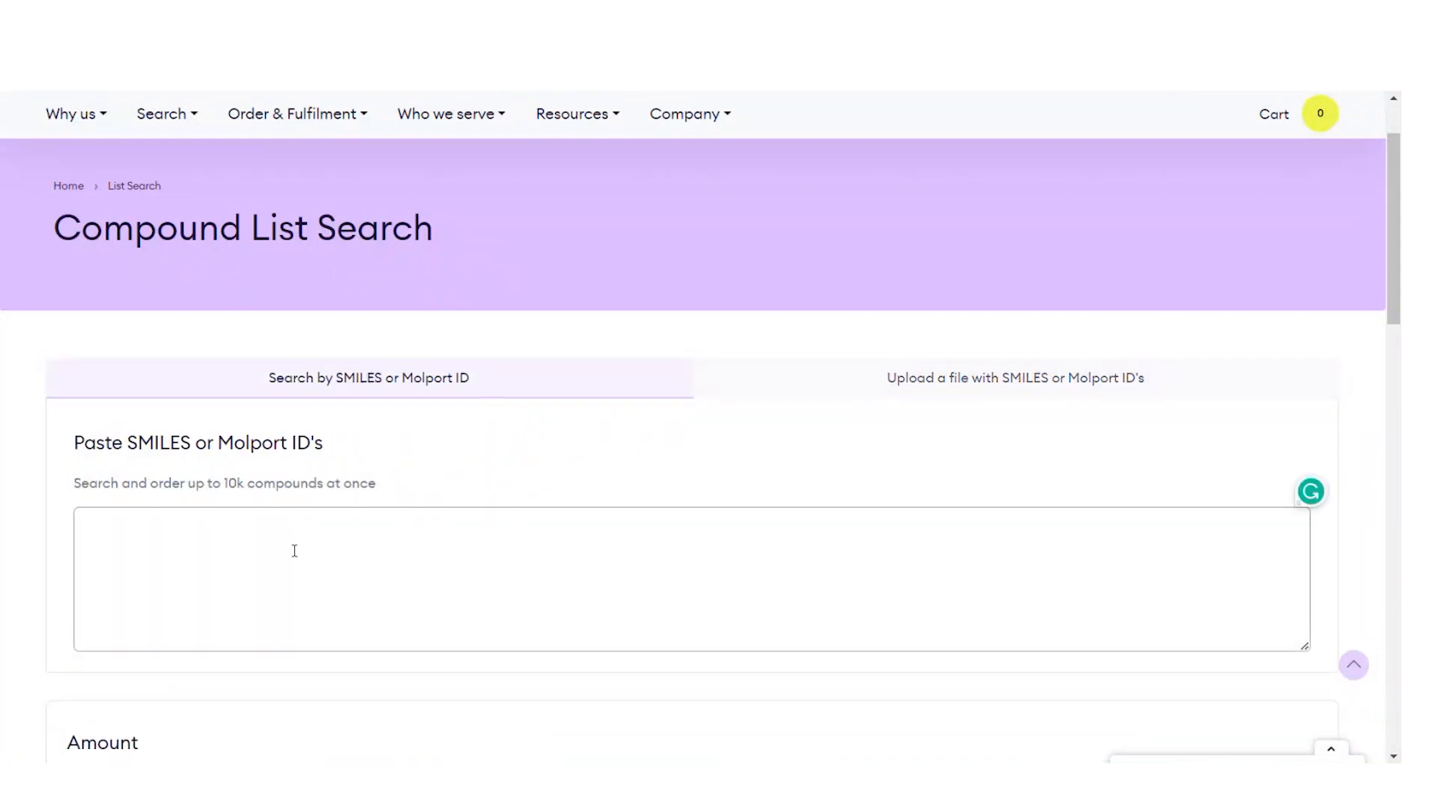
{"action": "scroll", "coordinate": [294, 550], "scroll_direction": "down", "scroll_amount": 3}
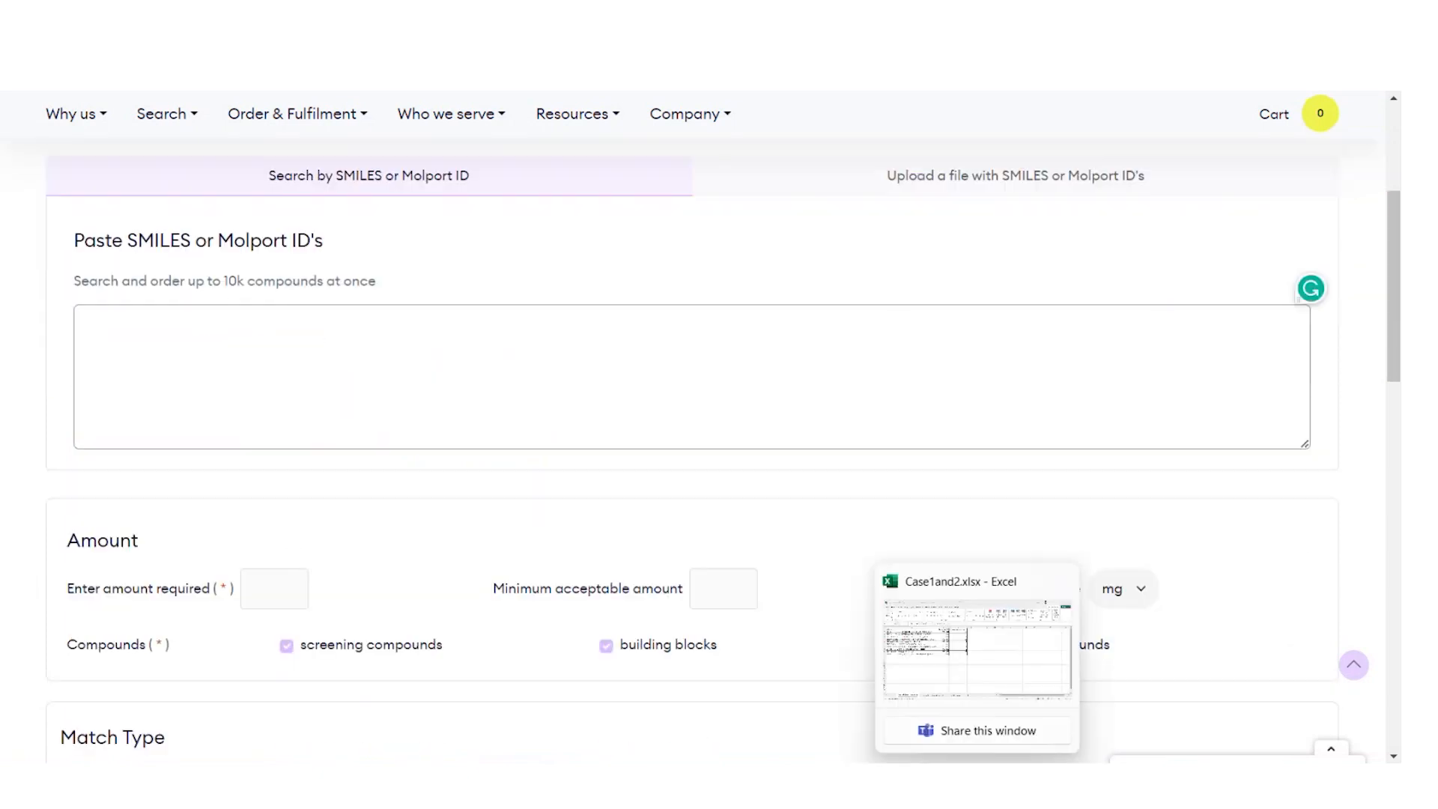
{"action": "left_click", "coordinate": [978, 794]}
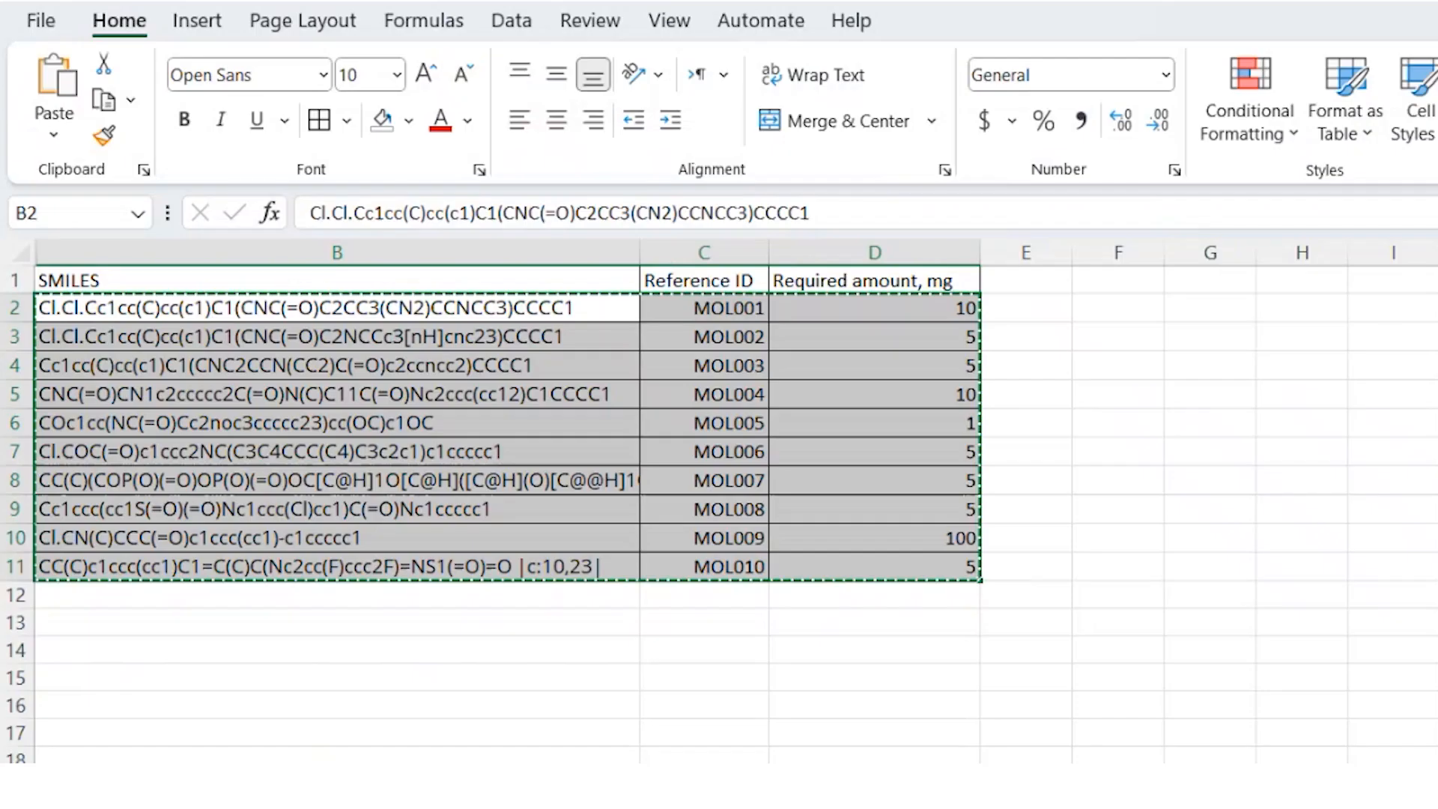
{"action": "left_click_drag", "start_coordinate": [116, 308], "coordinate": [142, 567]}
{"action": "left_click", "coordinate": [727, 303]}
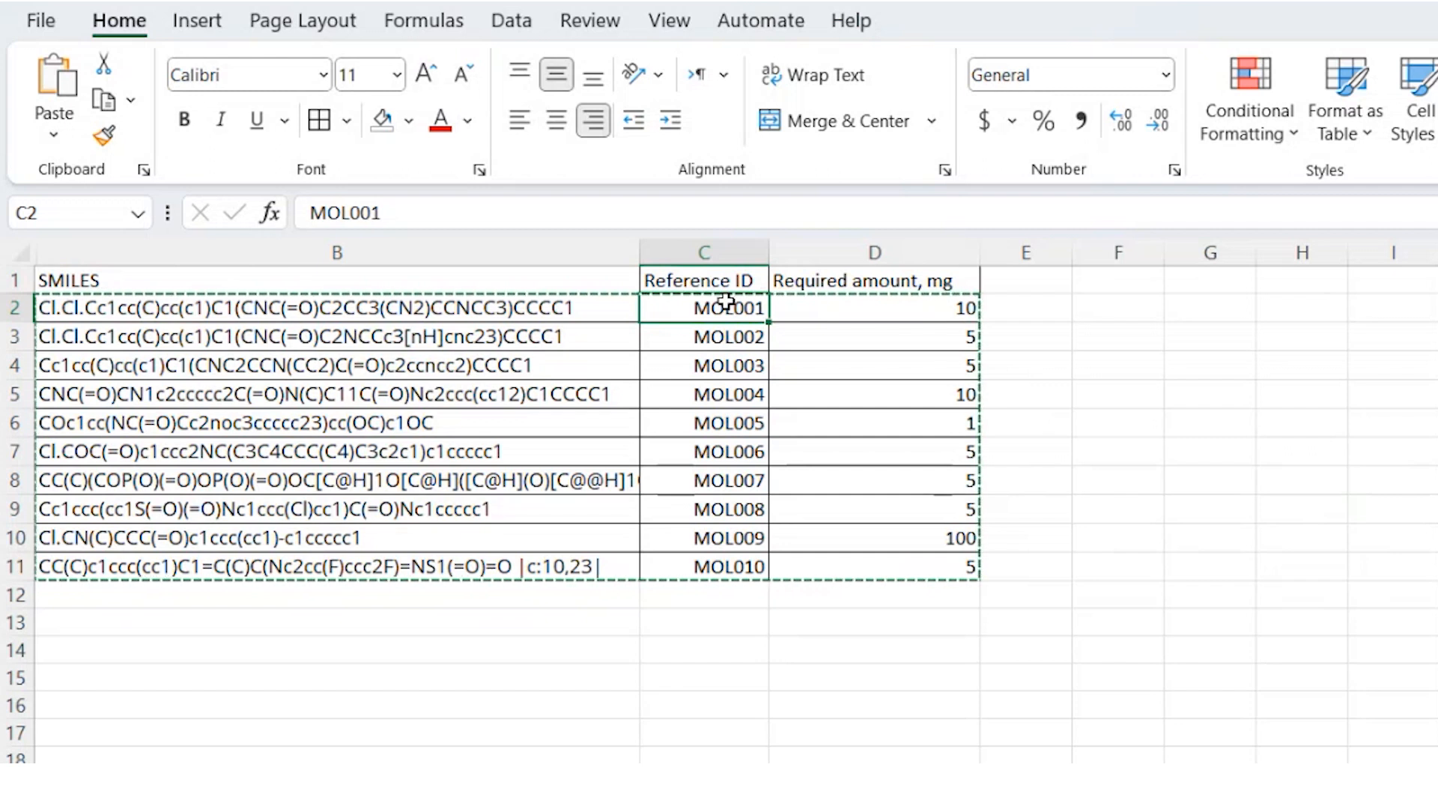
{"action": "left_click", "coordinate": [865, 308]}
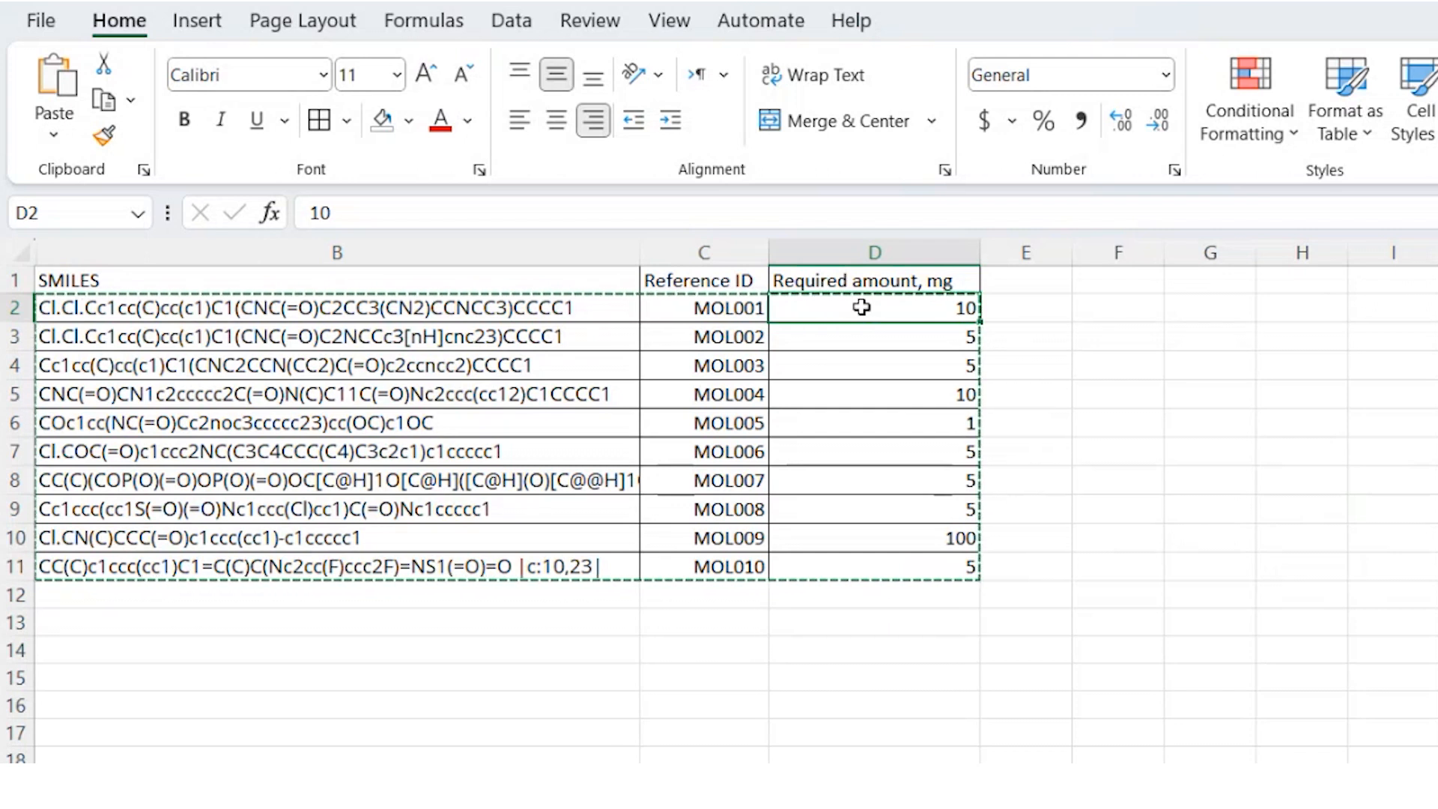
{"action": "left_click_drag", "start_coordinate": [438, 315], "coordinate": [893, 560]}
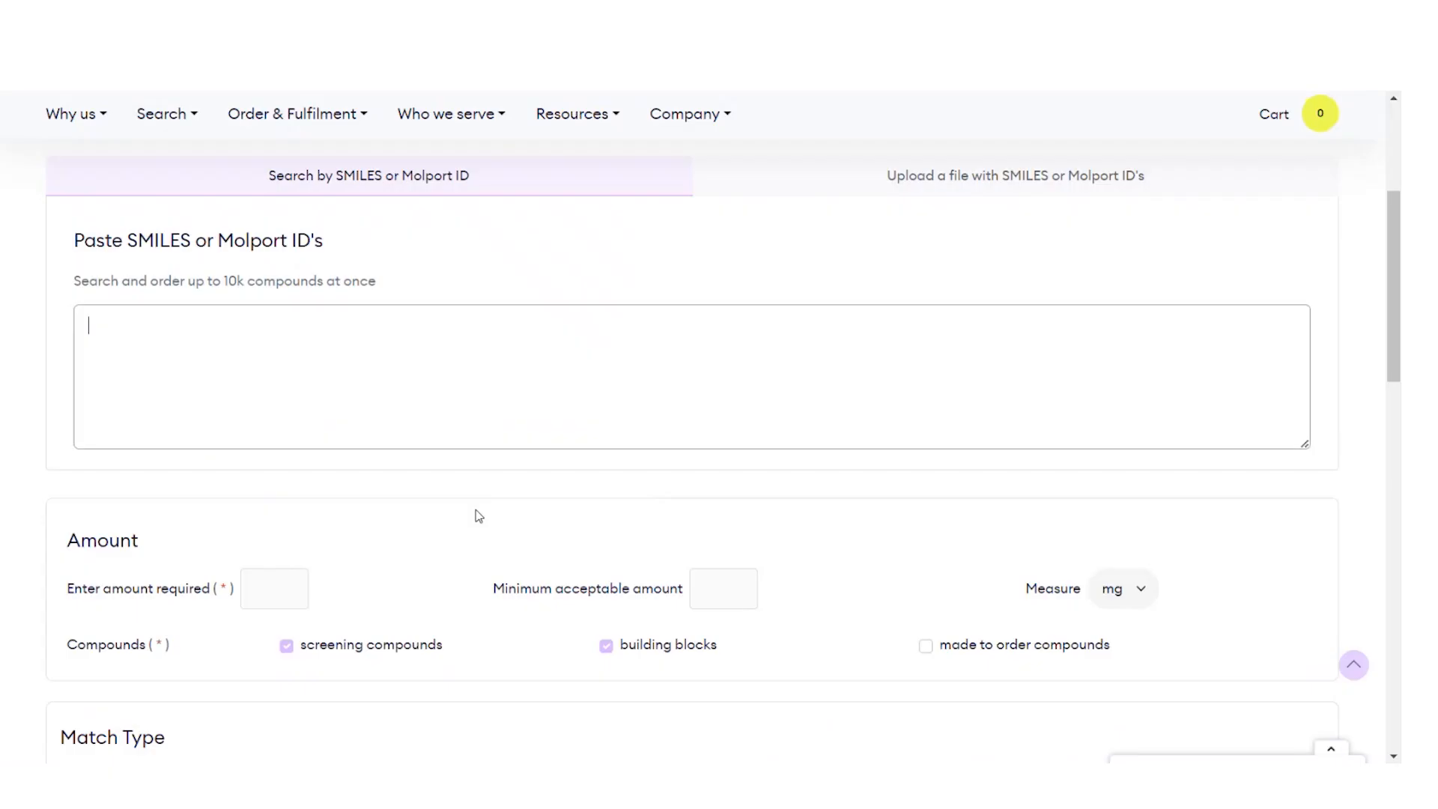
{"action": "key", "text": "ctrl+v"}
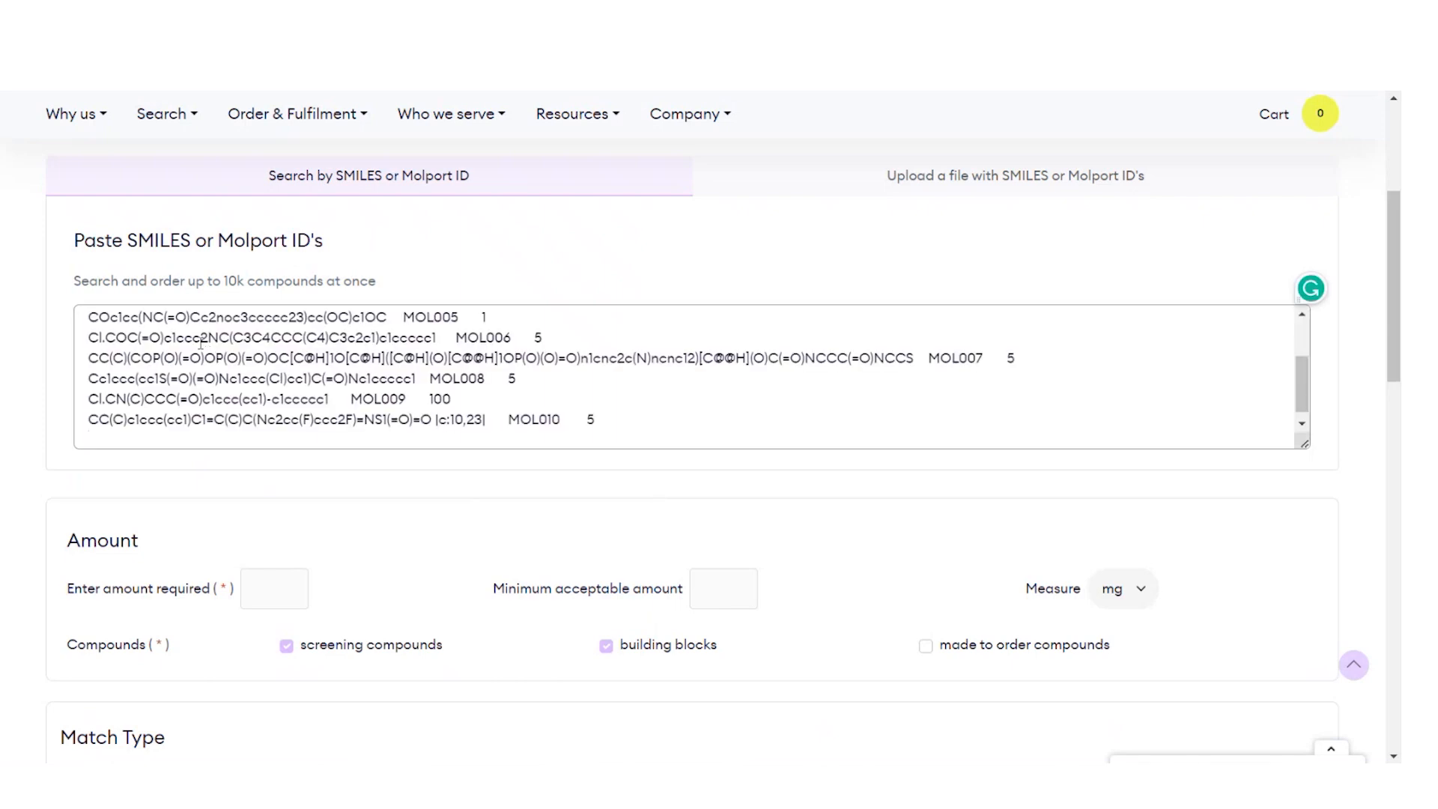
Step: Set the required amount to 10 and the minimum acceptable amount to 5, keeping mg as the measure
{"action": "scroll", "coordinate": [320, 515], "scroll_direction": "down", "scroll_amount": 3}
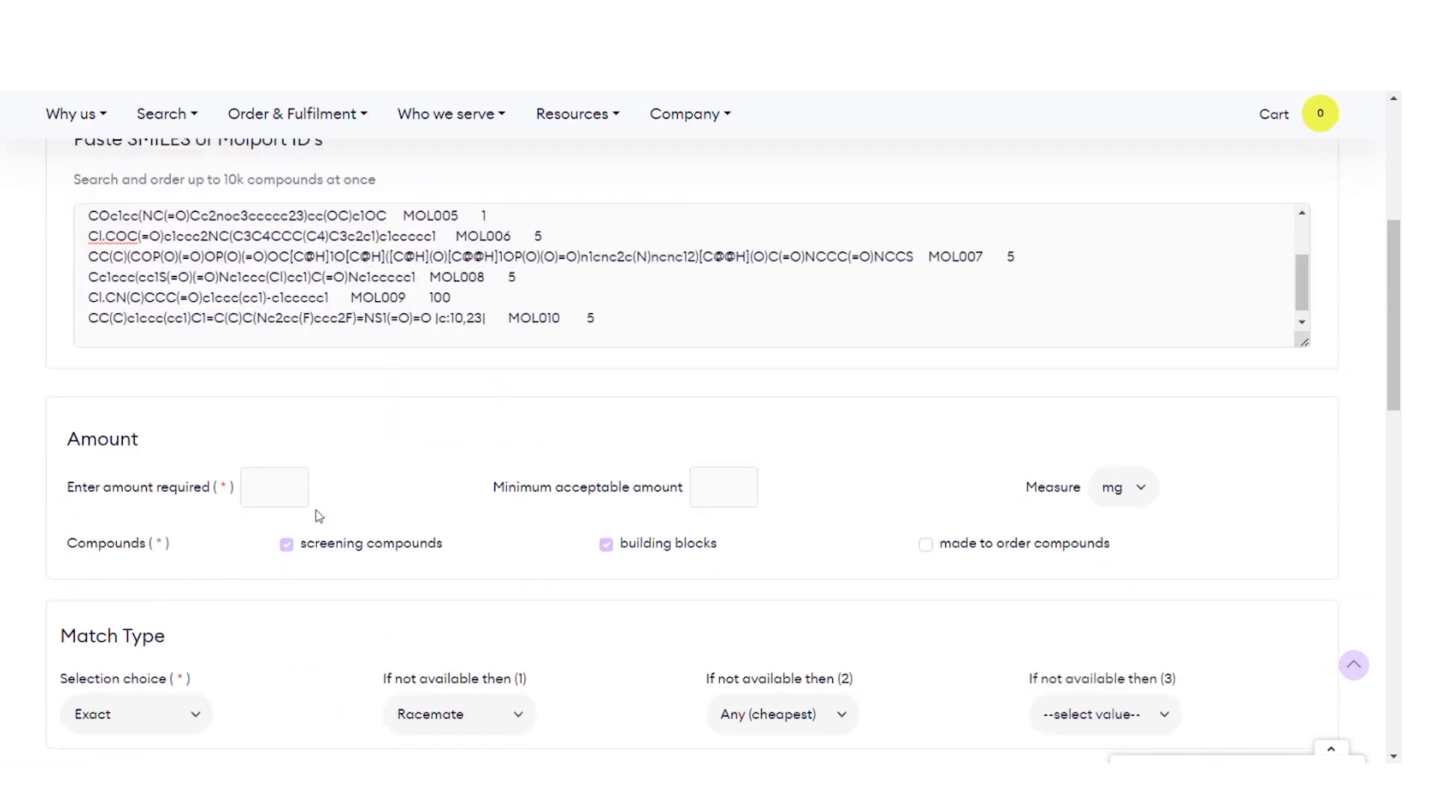
{"action": "left_click", "coordinate": [275, 388]}
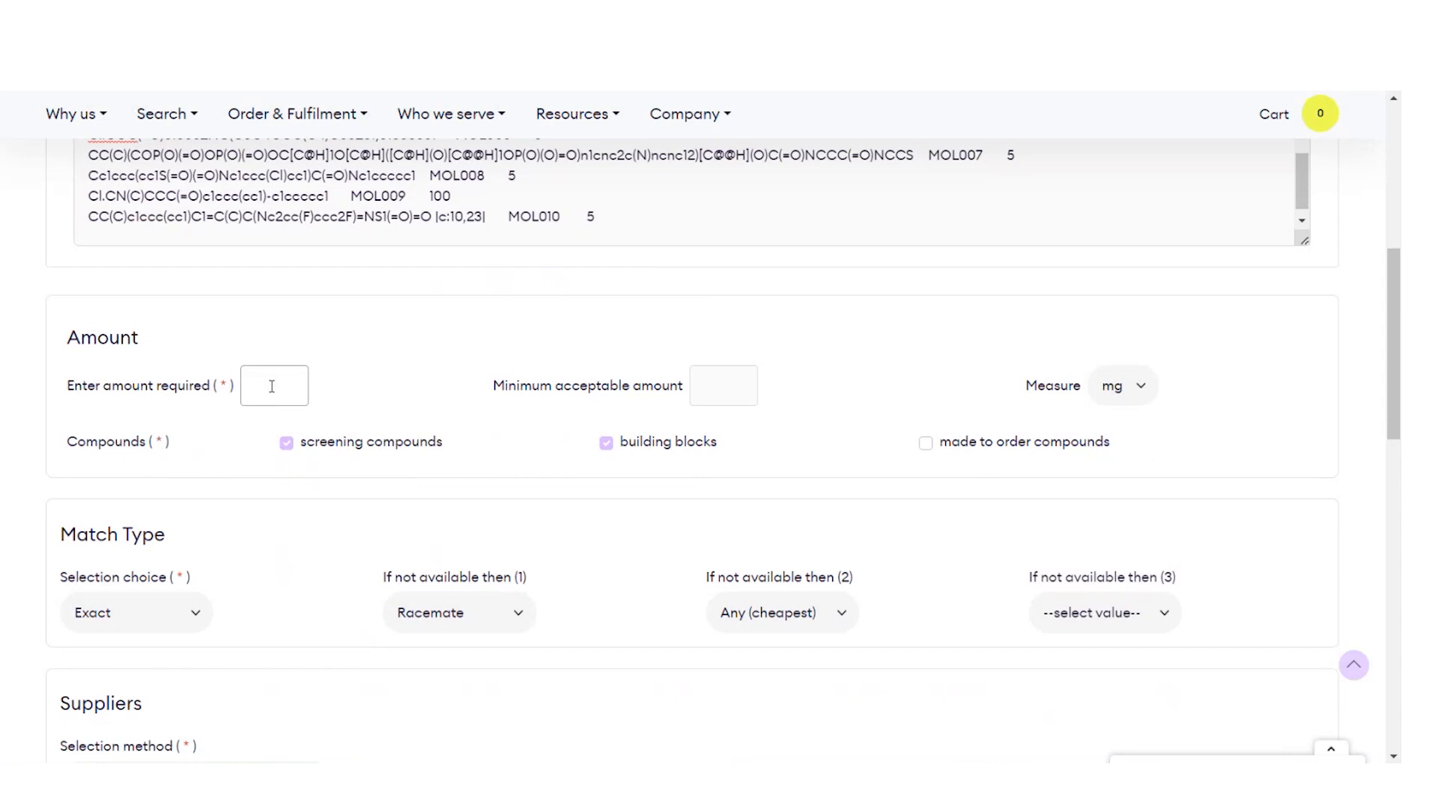
{"action": "type", "text": "10"}
{"action": "left_click", "coordinate": [722, 388]}
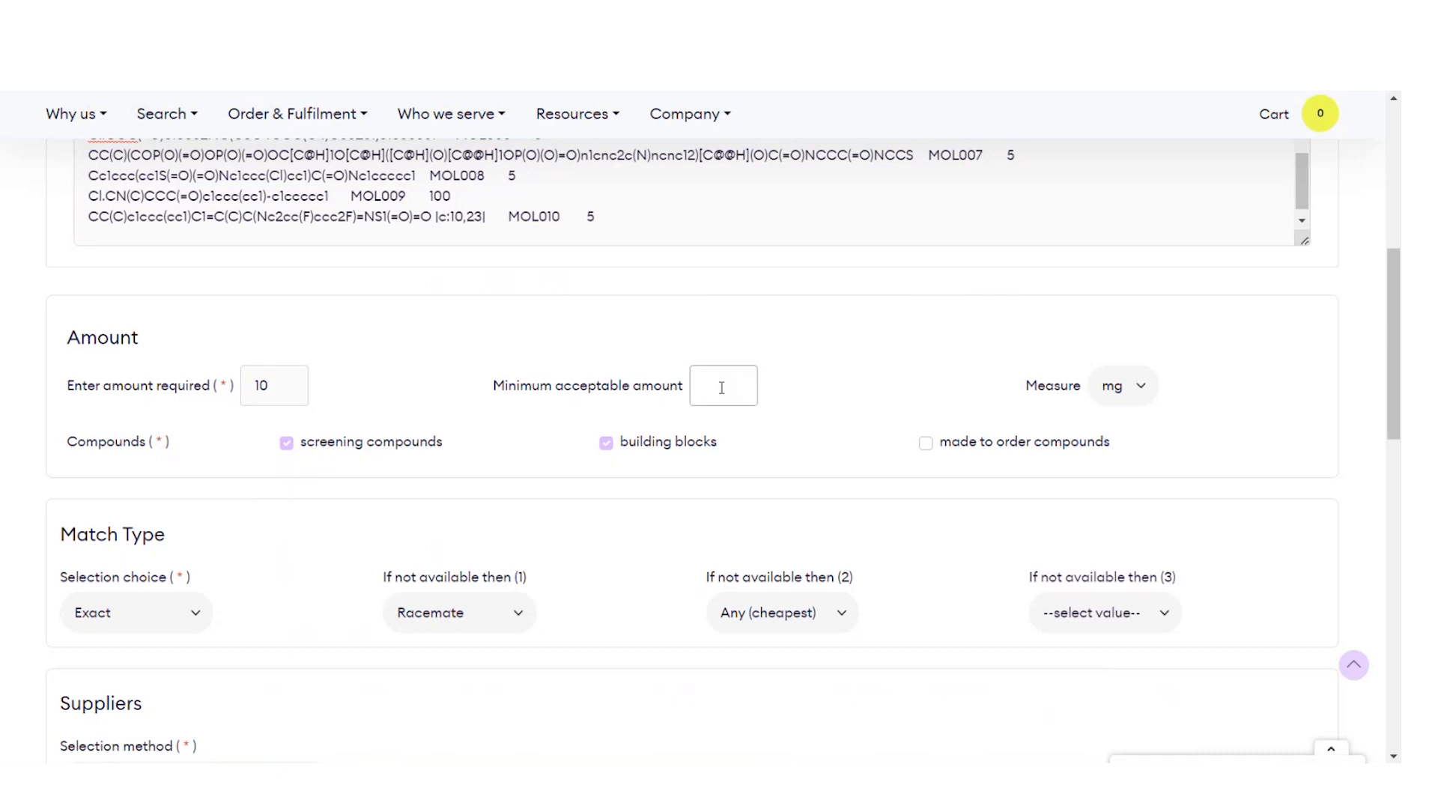
{"action": "type", "text": "5"}
{"action": "scroll", "coordinate": [824, 374], "scroll_direction": "down", "scroll_amount": 1}
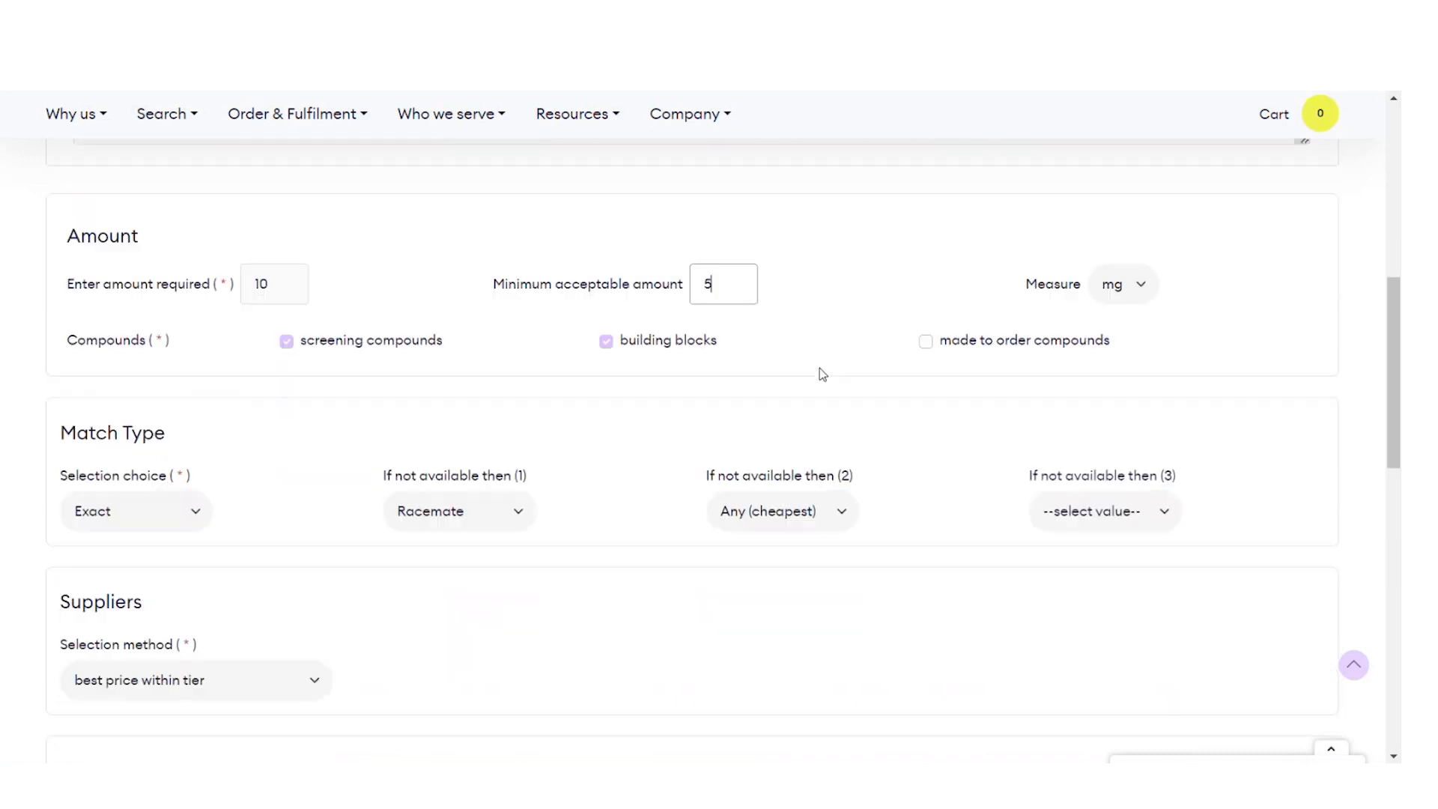
{"action": "left_click", "coordinate": [1126, 292]}
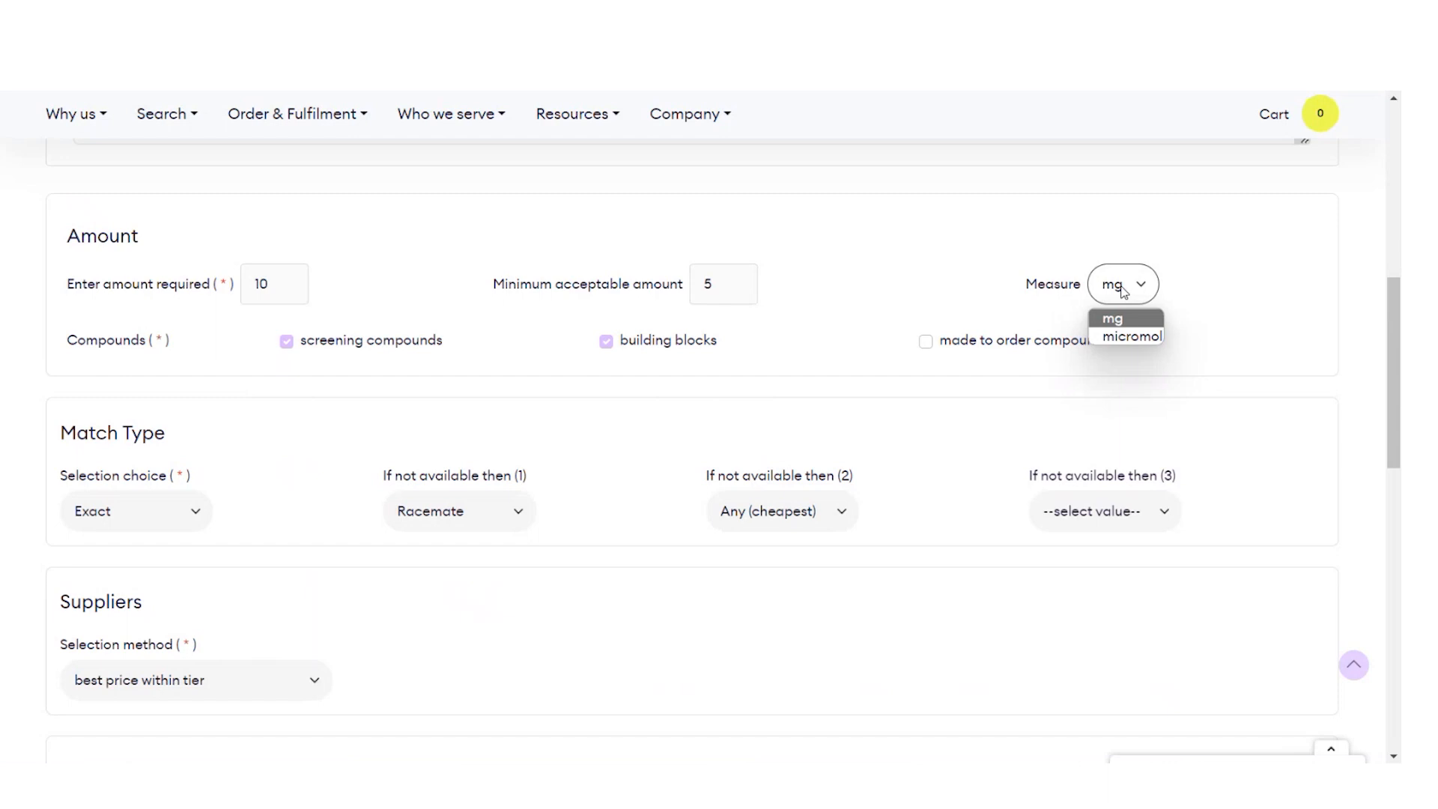
{"action": "left_click", "coordinate": [878, 287]}
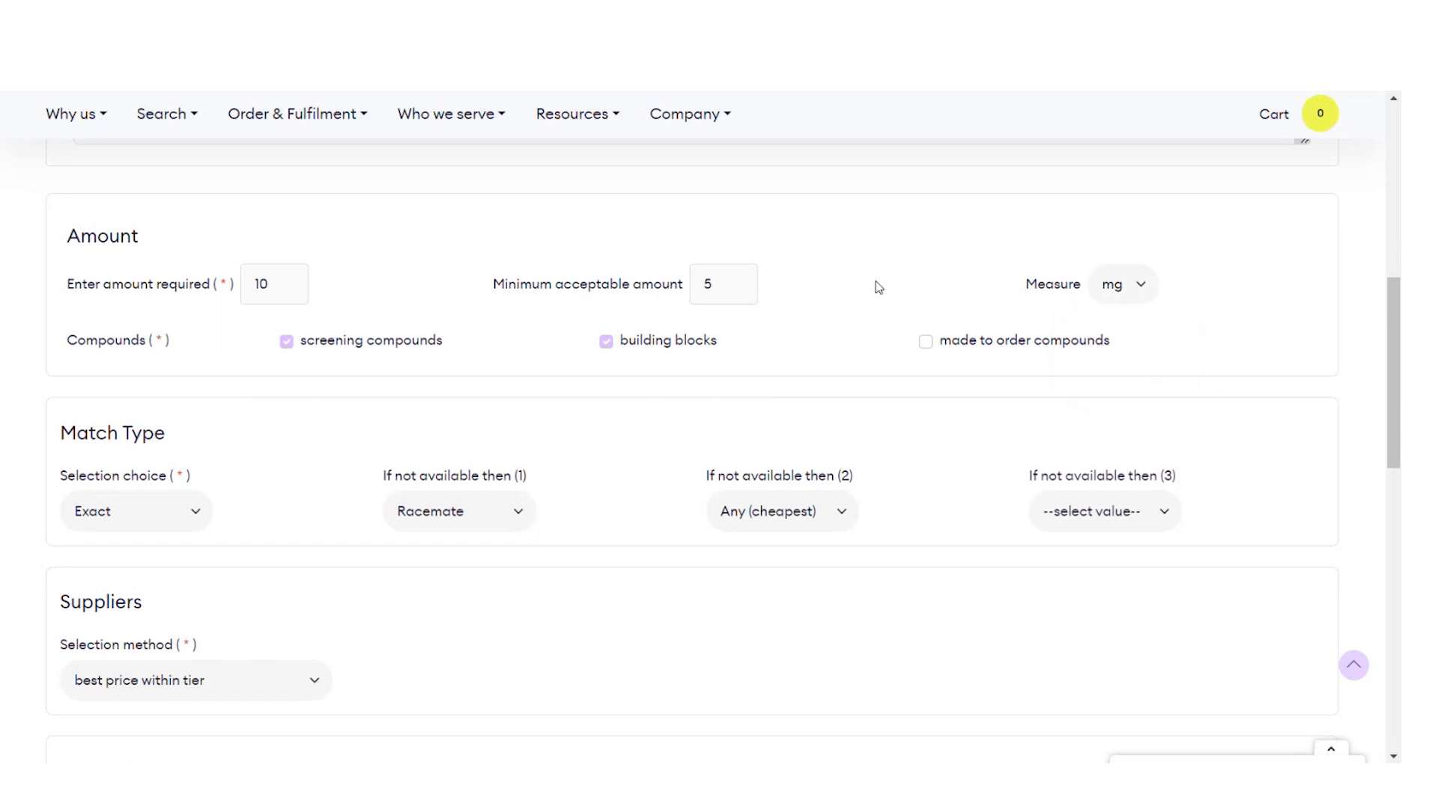
Step: Review the match type settings and the available supplier selection methods
{"action": "scroll", "coordinate": [200, 438], "scroll_direction": "down", "scroll_amount": 1}
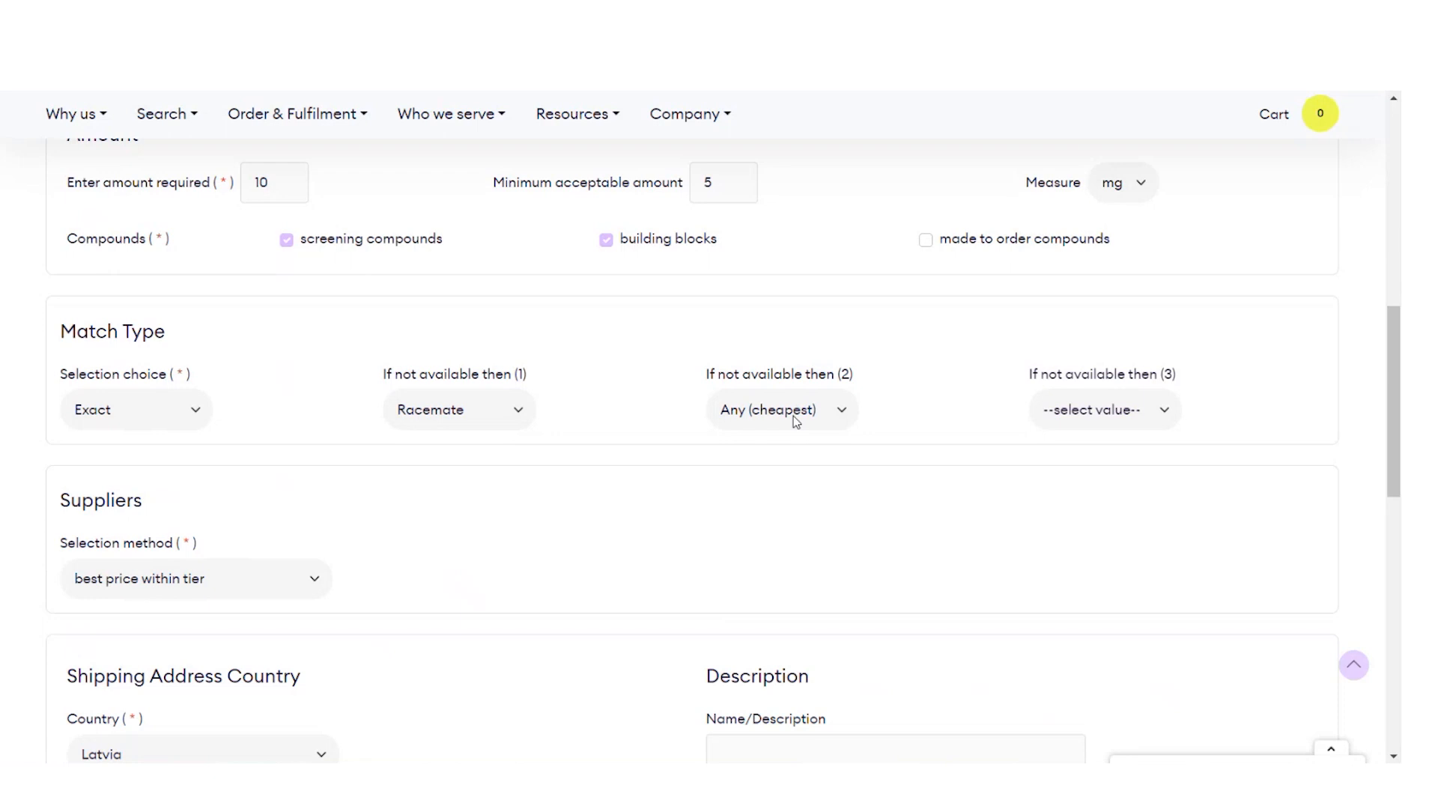
{"action": "scroll", "coordinate": [793, 416], "scroll_direction": "down", "scroll_amount": 1}
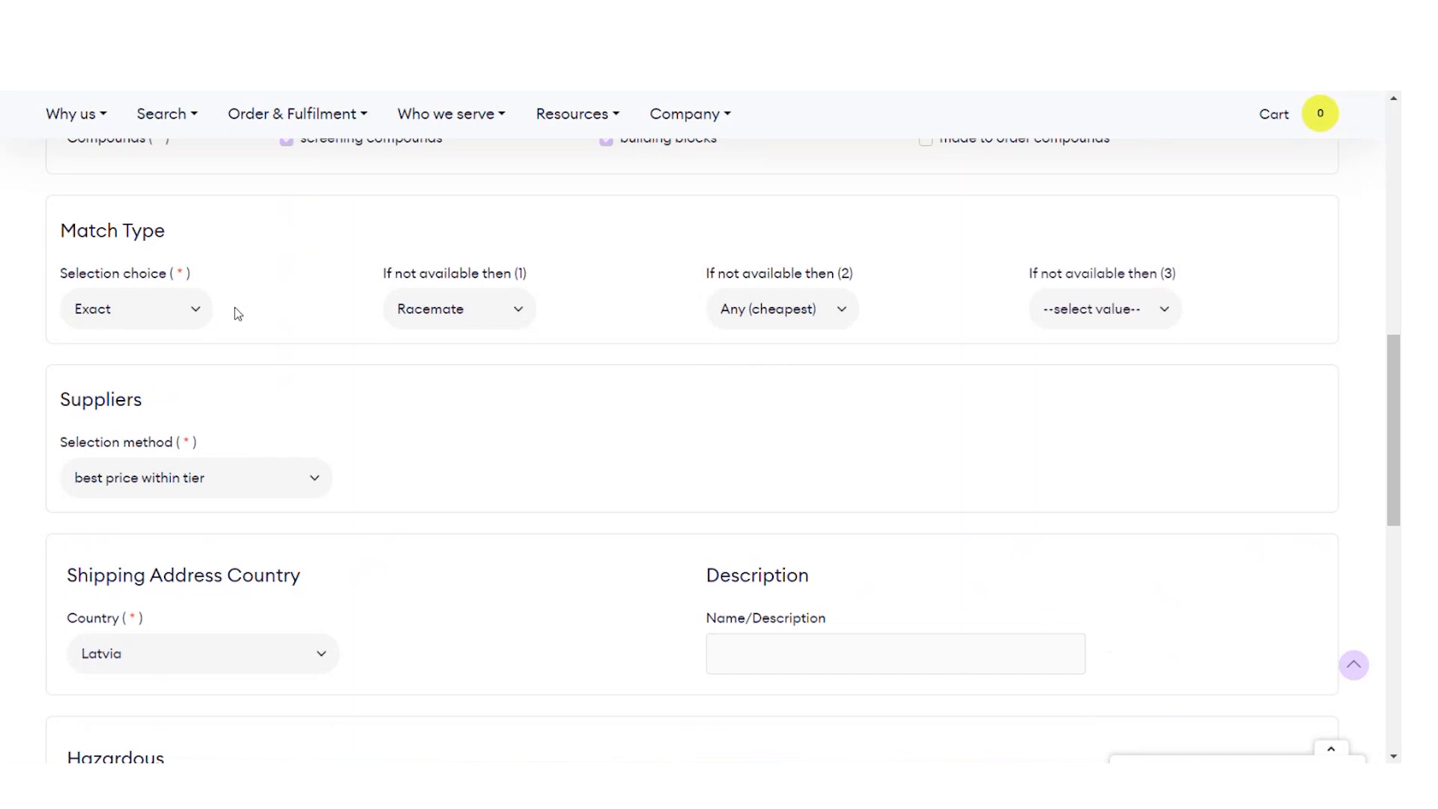
{"action": "scroll", "coordinate": [235, 313], "scroll_direction": "down", "scroll_amount": 2}
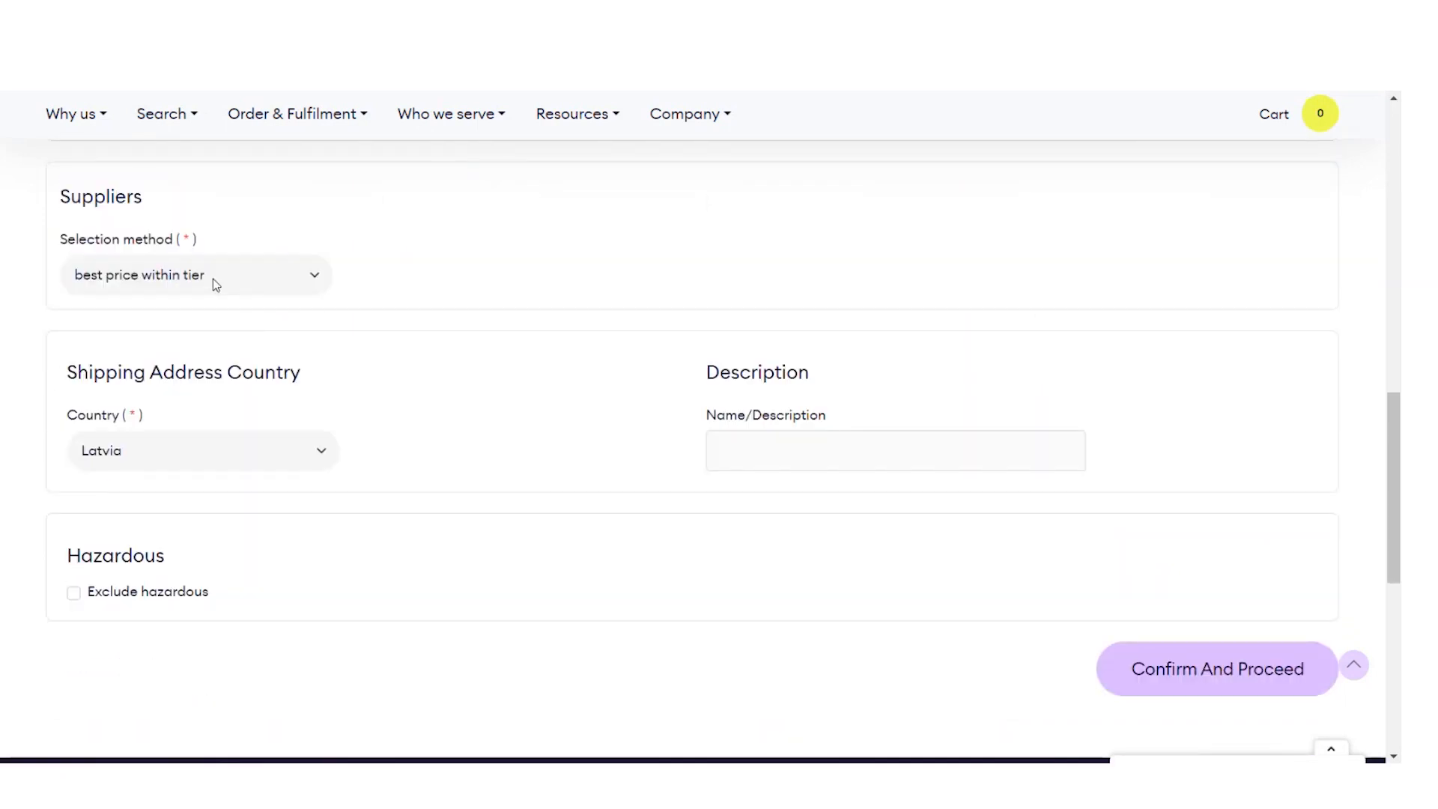
{"action": "left_click", "coordinate": [214, 279]}
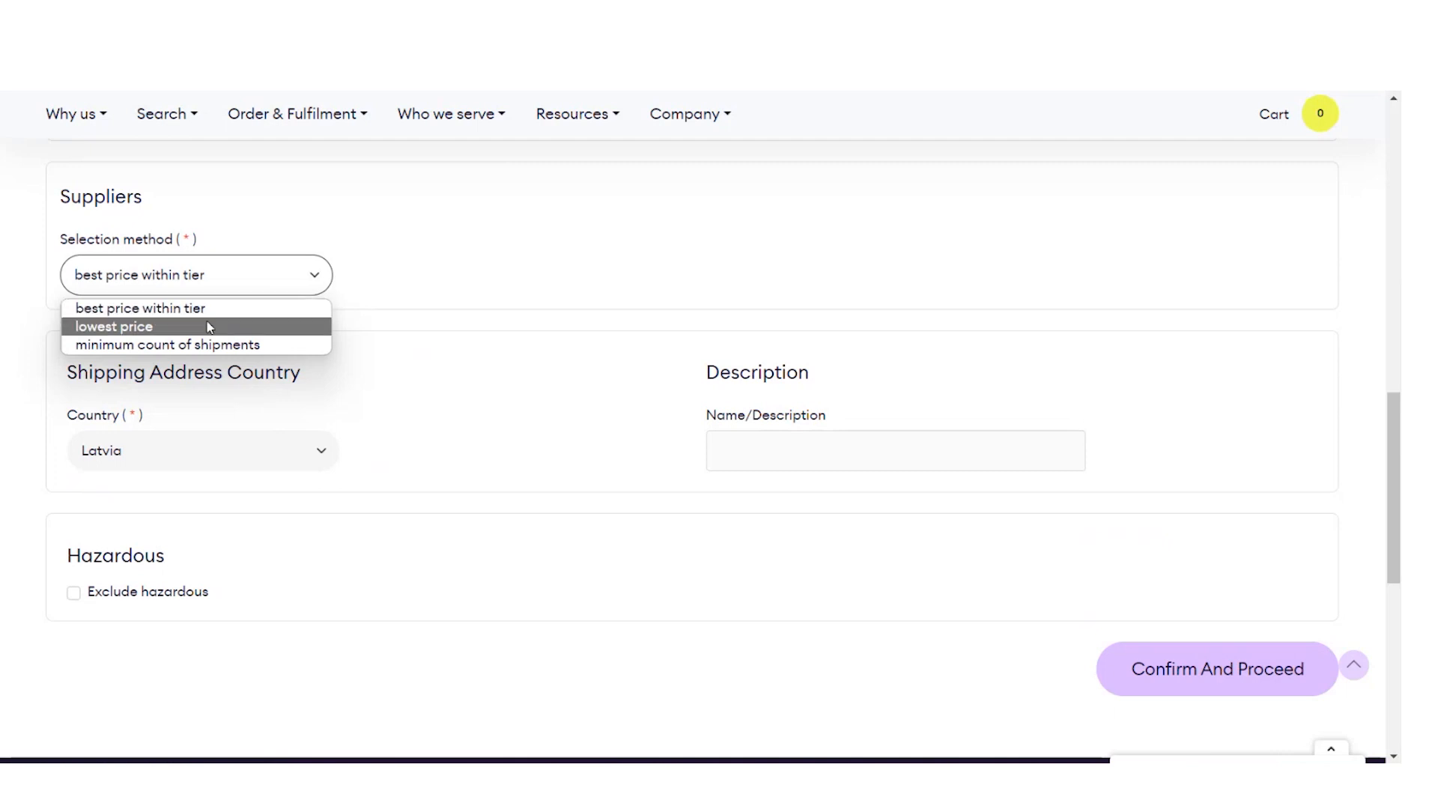
{"action": "left_click", "coordinate": [426, 370]}
Step: Name the list search request Example 1 and submit it for review
{"action": "scroll", "coordinate": [259, 357], "scroll_direction": "down", "scroll_amount": 1}
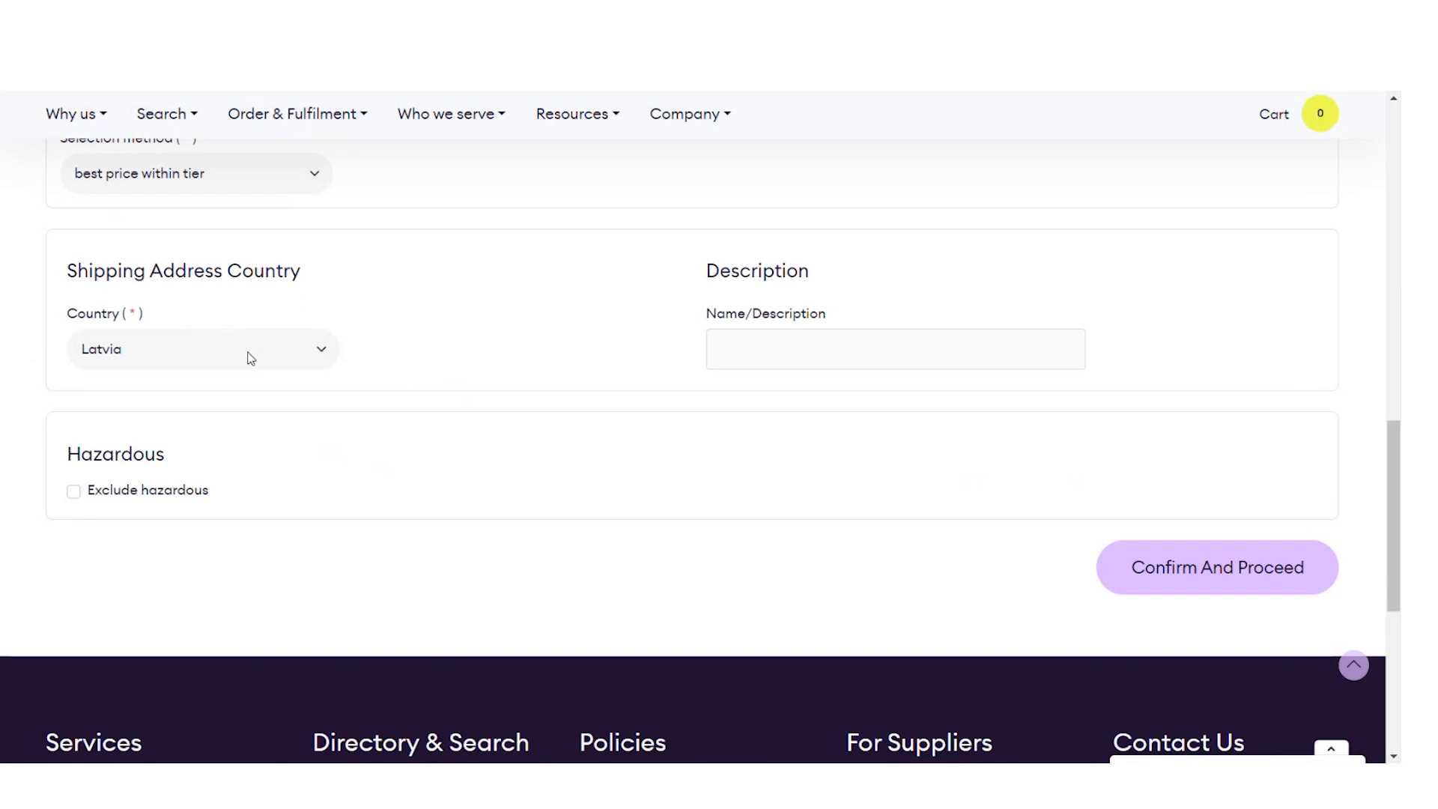
{"action": "left_click", "coordinate": [772, 348]}
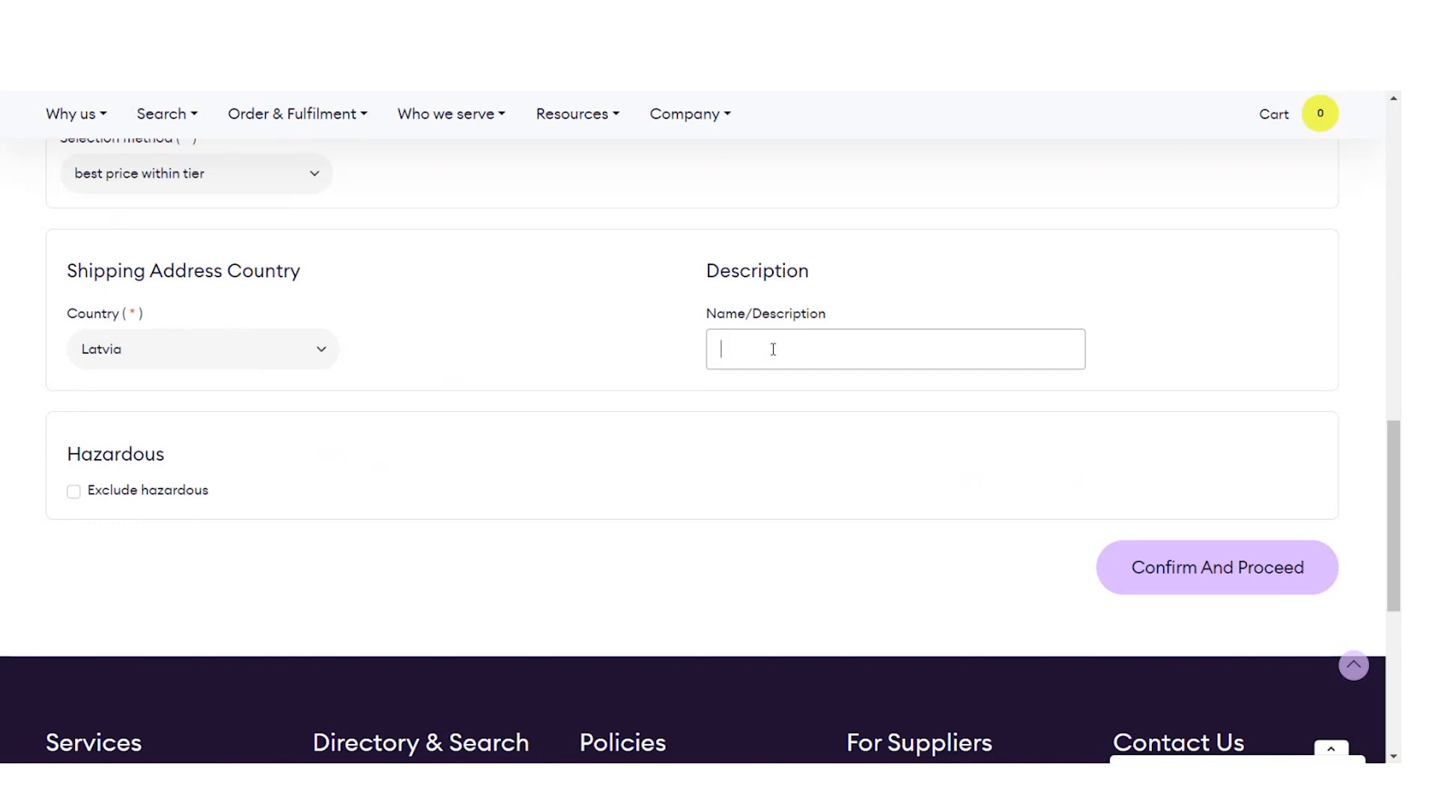
{"action": "type", "text": "Example 1"}
{"action": "left_click", "coordinate": [537, 533]}
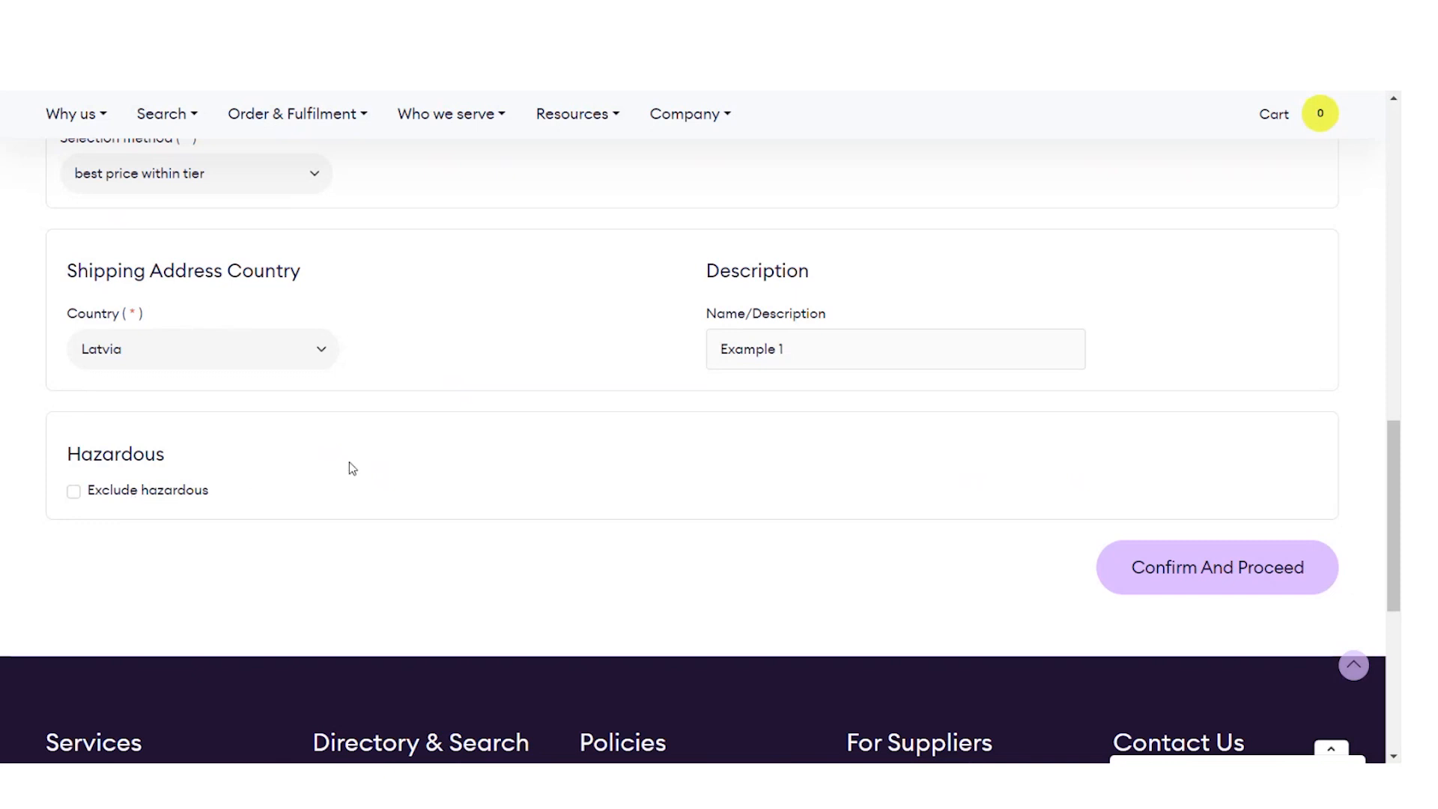
{"action": "left_click", "coordinate": [1189, 577]}
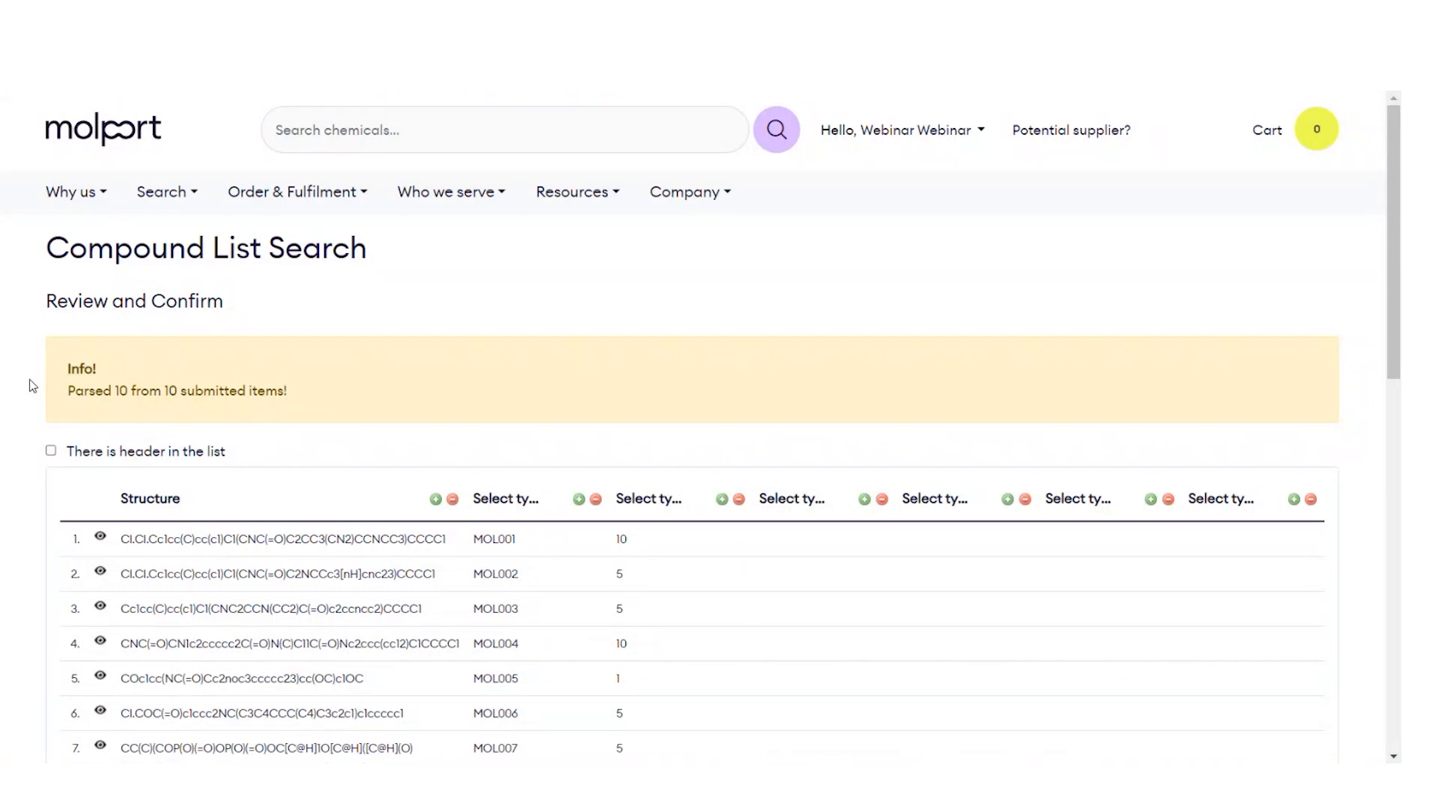
Step: Assign Reference number (#1) to the second column and Required amount (mg) to the third column, and confirm the compound list
{"action": "scroll", "coordinate": [29, 379], "scroll_direction": "down", "scroll_amount": 3}
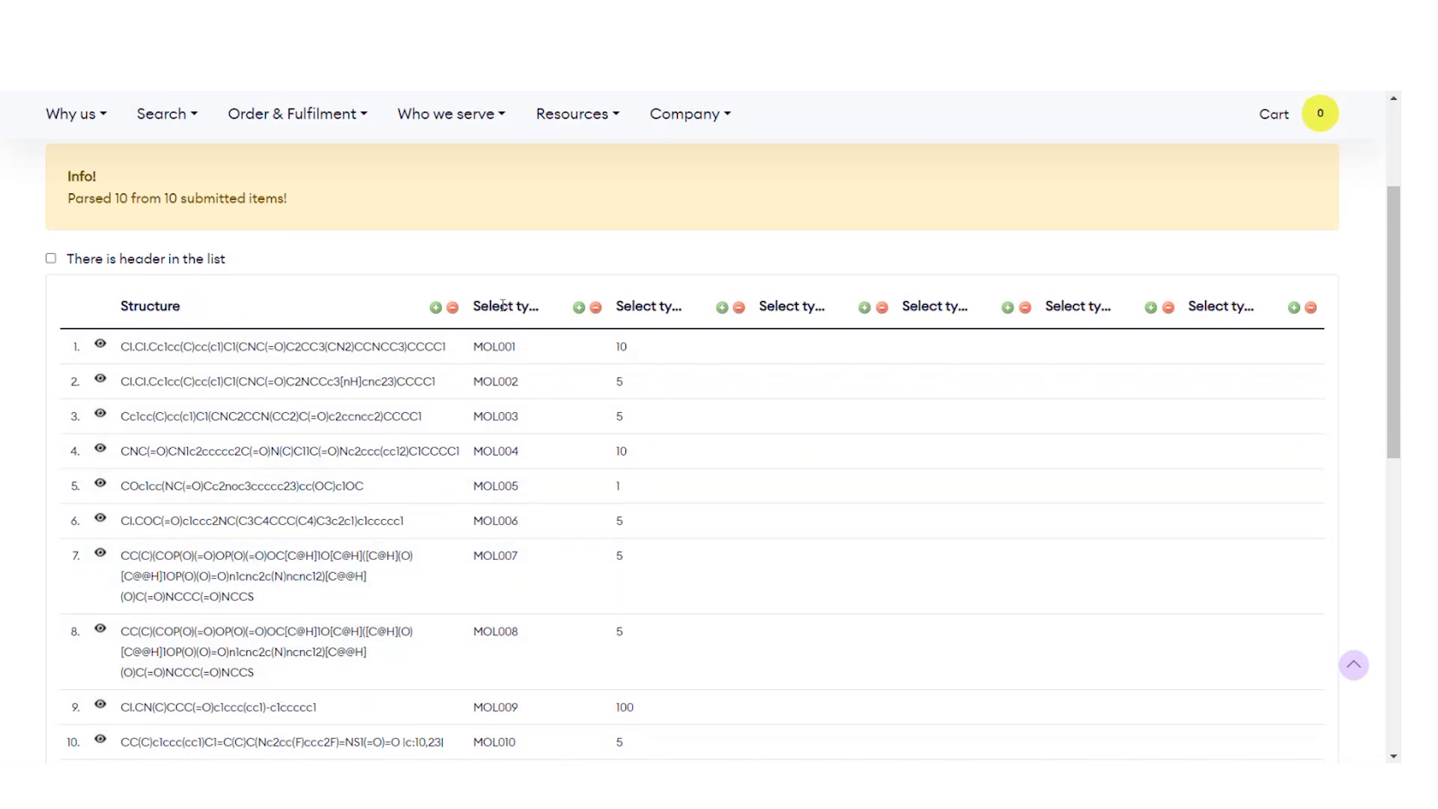
{"action": "left_click", "coordinate": [581, 309]}
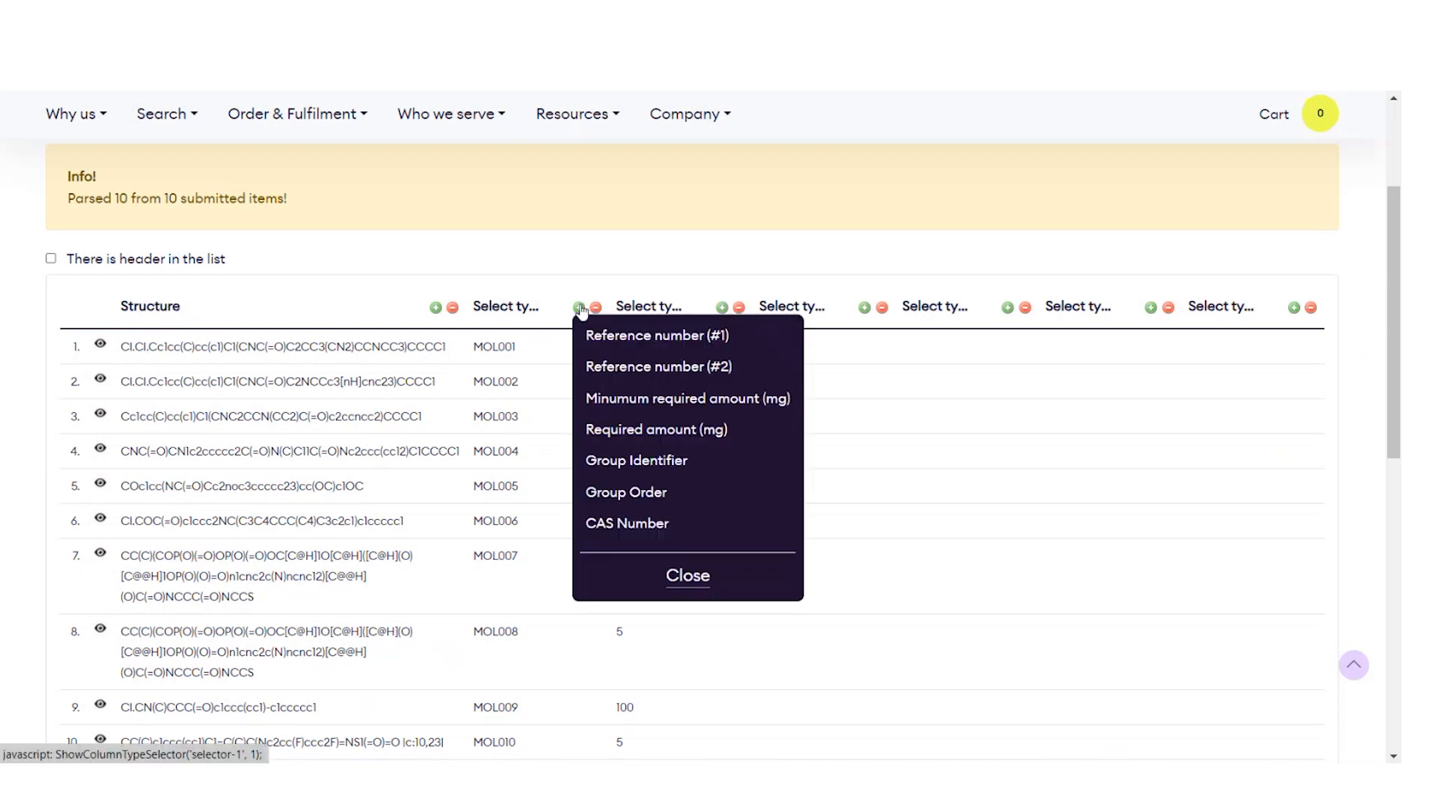
{"action": "left_click", "coordinate": [626, 334]}
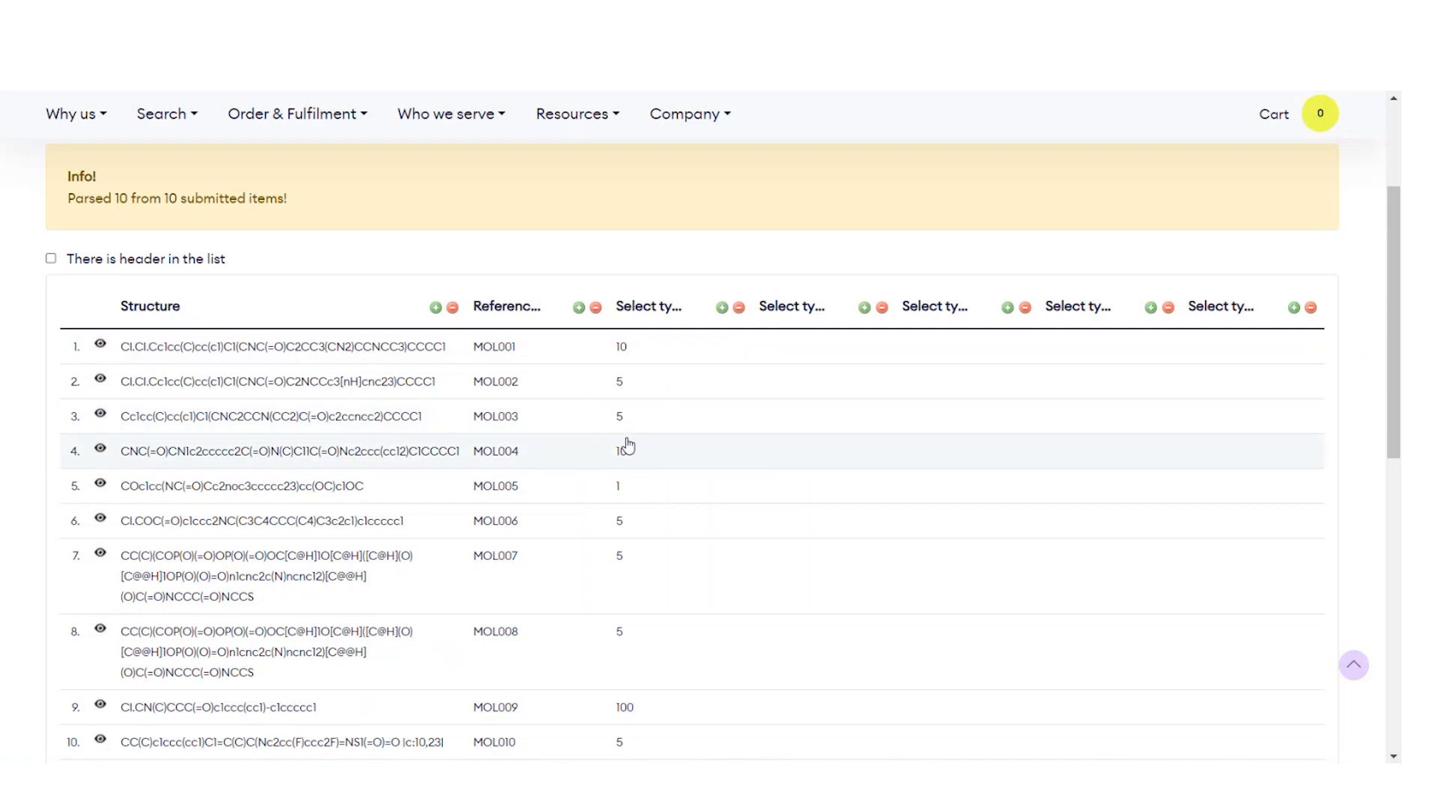
{"action": "left_click", "coordinate": [722, 308]}
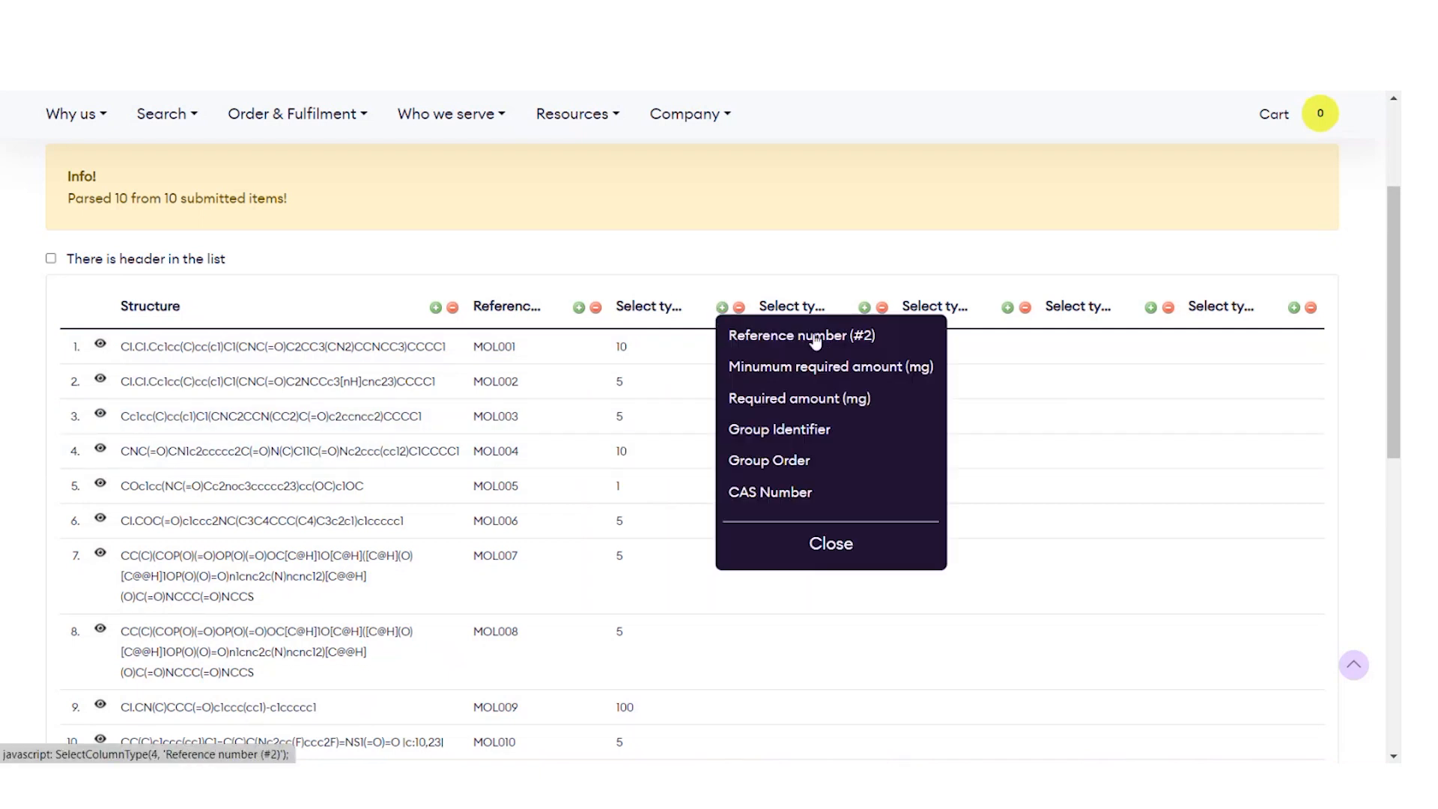
{"action": "left_click", "coordinate": [801, 398]}
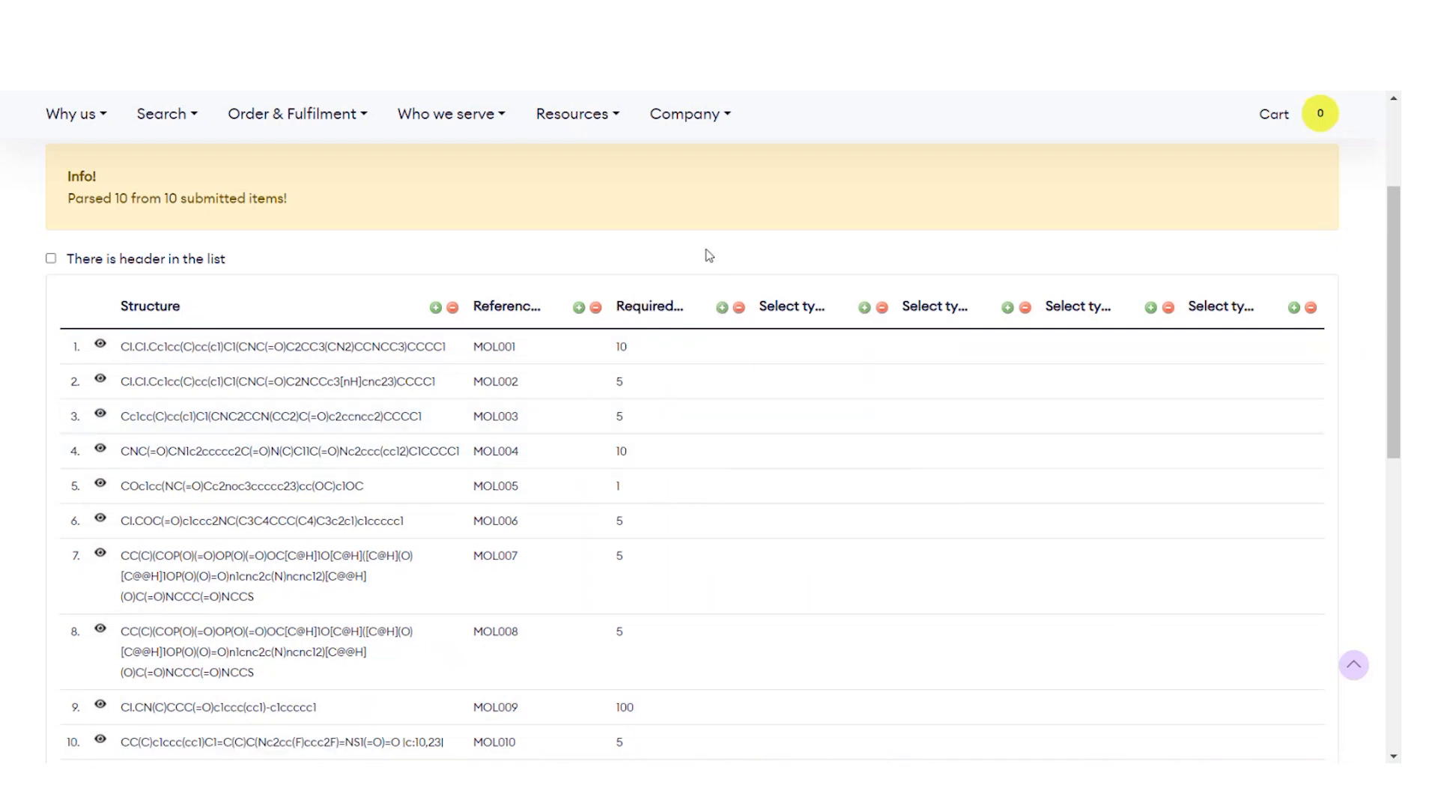
{"action": "scroll", "coordinate": [710, 315], "scroll_direction": "down", "scroll_amount": 4}
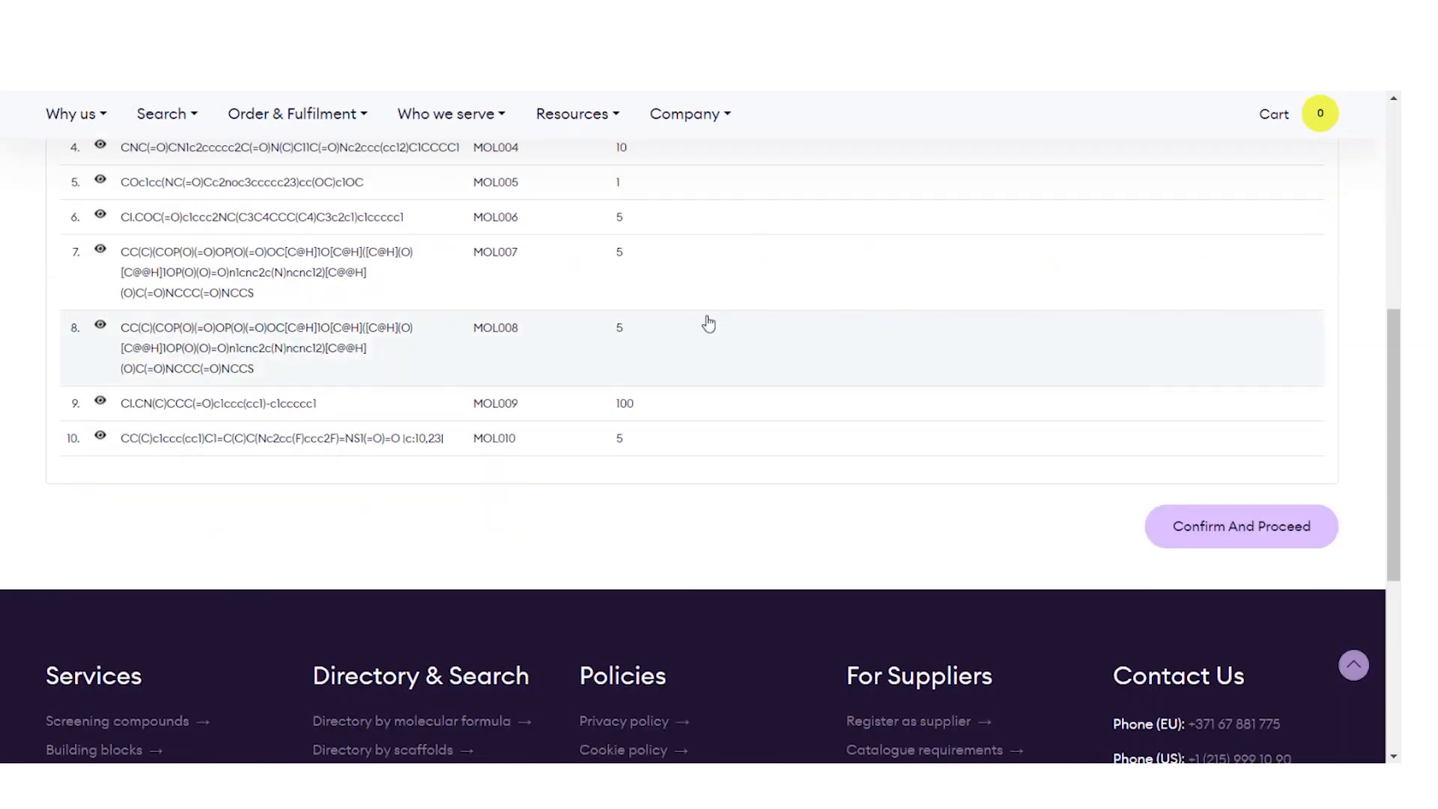
{"action": "left_click", "coordinate": [1227, 532]}
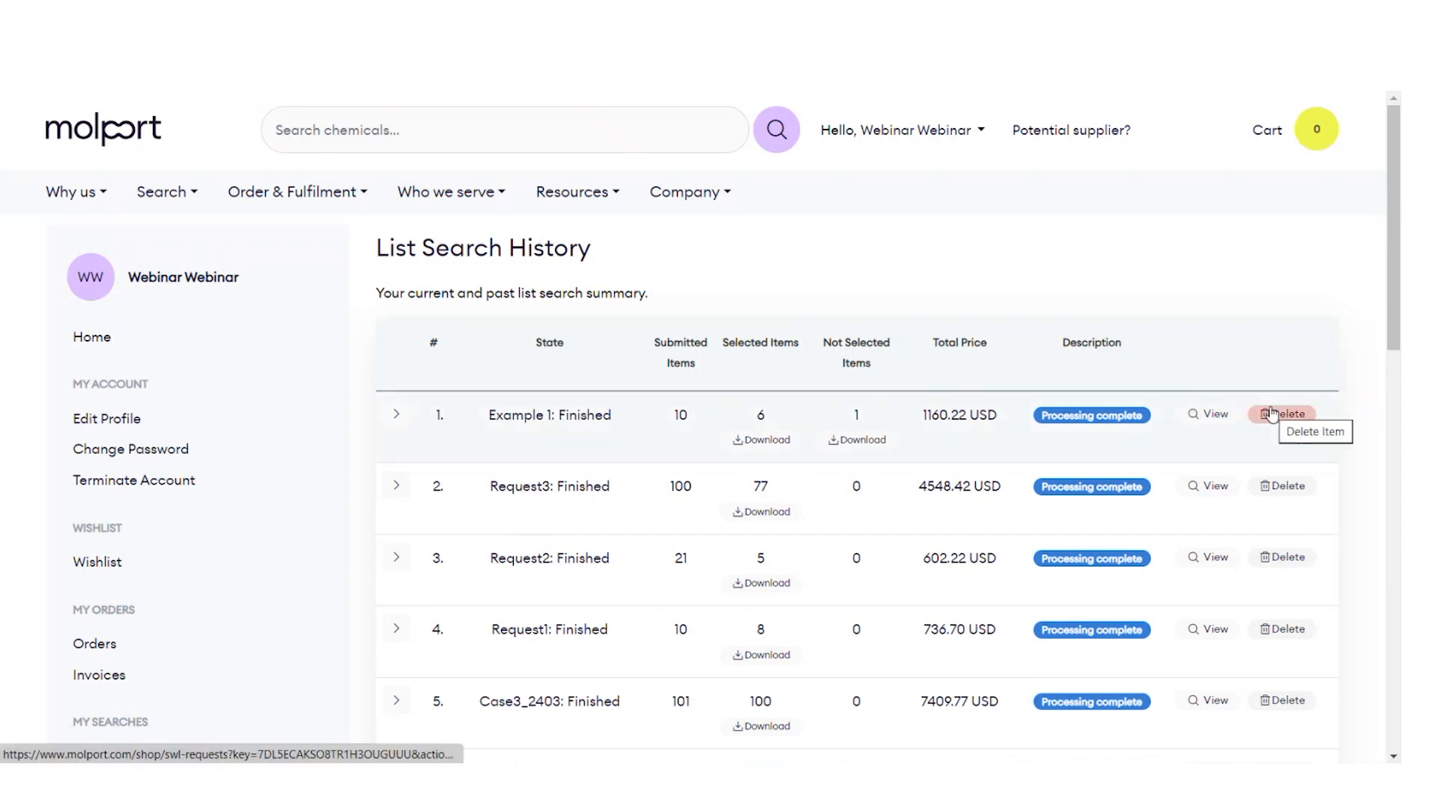
Step: Open the Example 1 list search results and check which quote download formats are offered
{"action": "left_click", "coordinate": [1199, 415]}
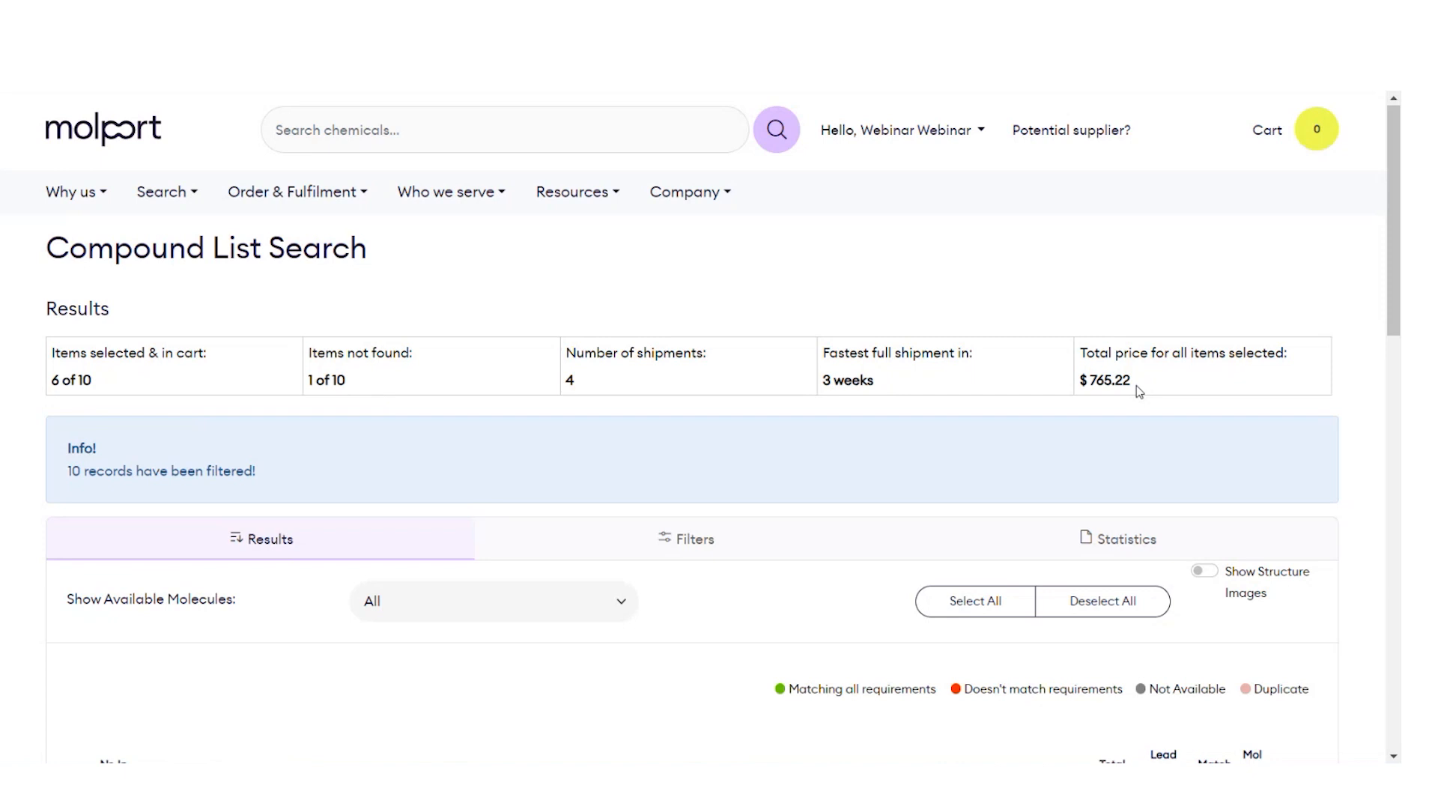
{"action": "scroll", "coordinate": [1034, 395], "scroll_direction": "down", "scroll_amount": 8}
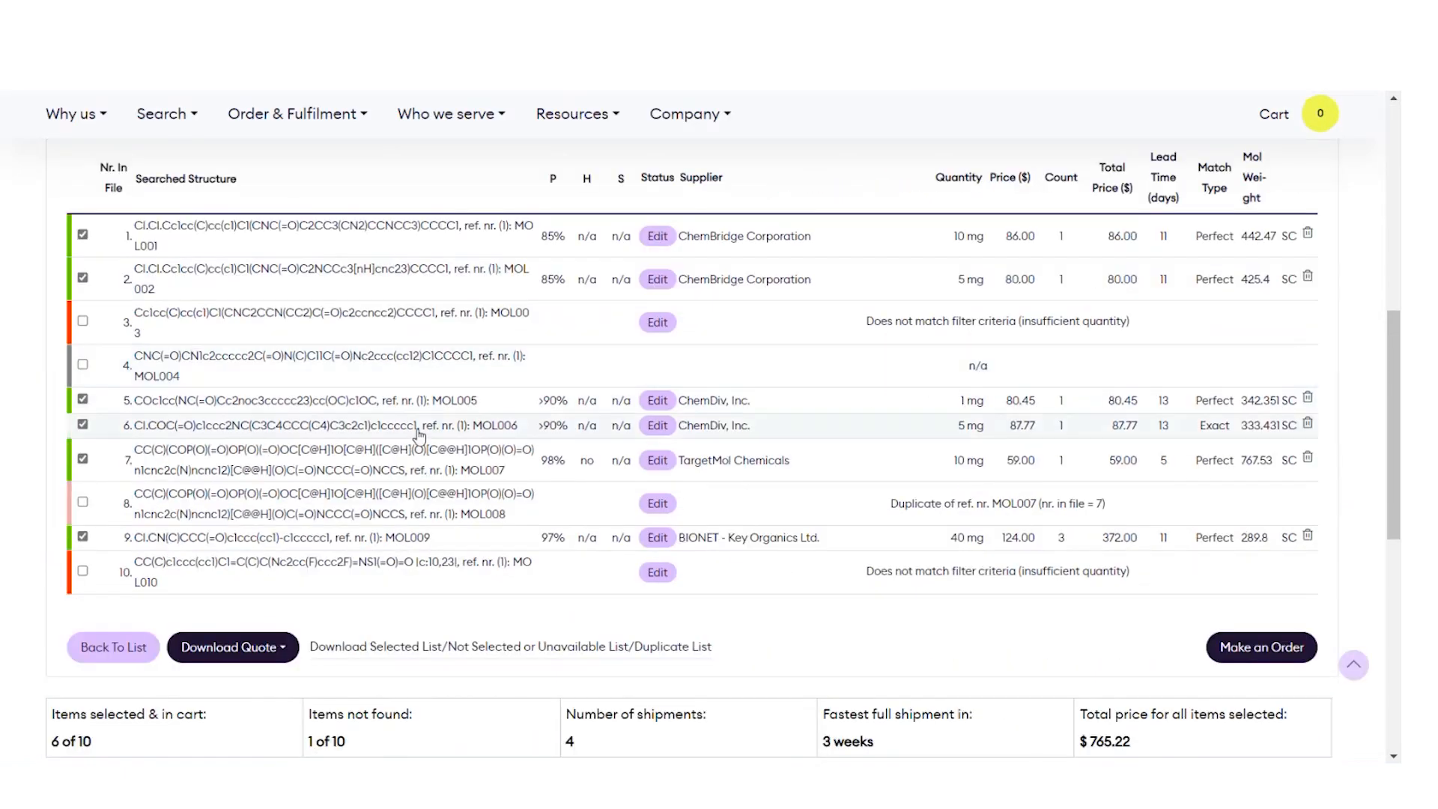
{"action": "left_click", "coordinate": [262, 646]}
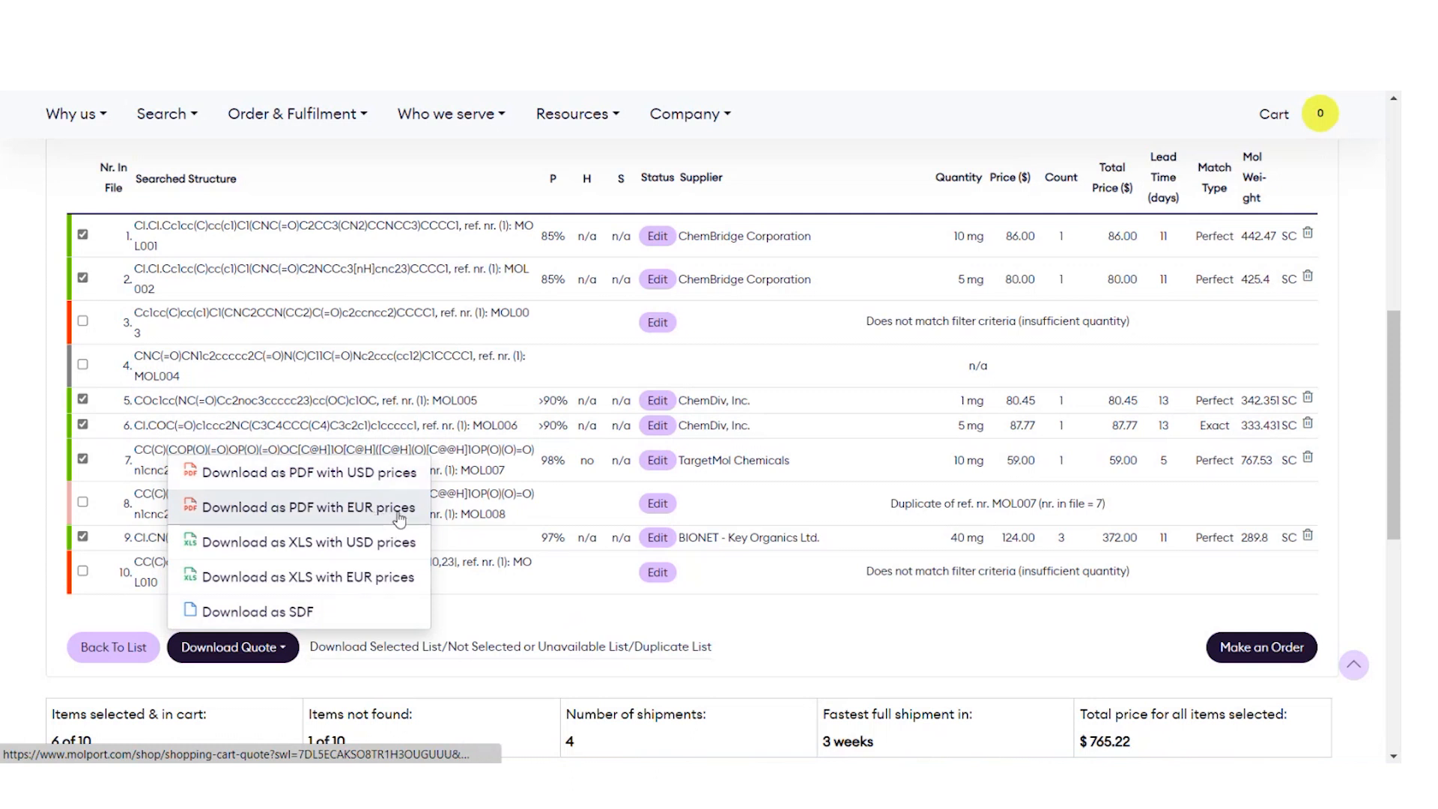
{"action": "left_click", "coordinate": [586, 620]}
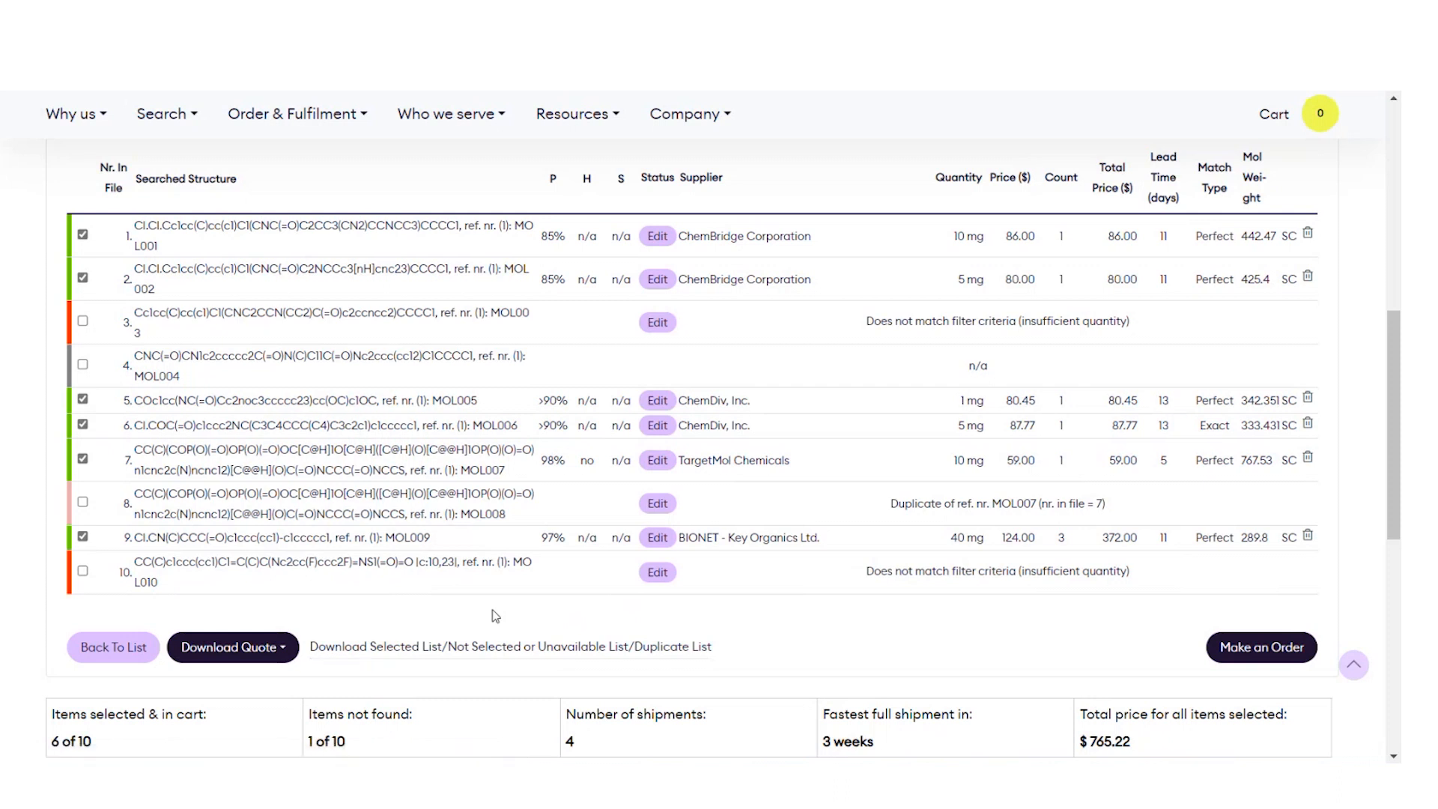
Step: Review the result rows and their color legend, and show the structure images temporarily to look through the compounds
{"action": "scroll", "coordinate": [495, 616], "scroll_direction": "up", "scroll_amount": 1}
{"action": "scroll", "coordinate": [495, 616], "scroll_direction": "up", "scroll_amount": 3}
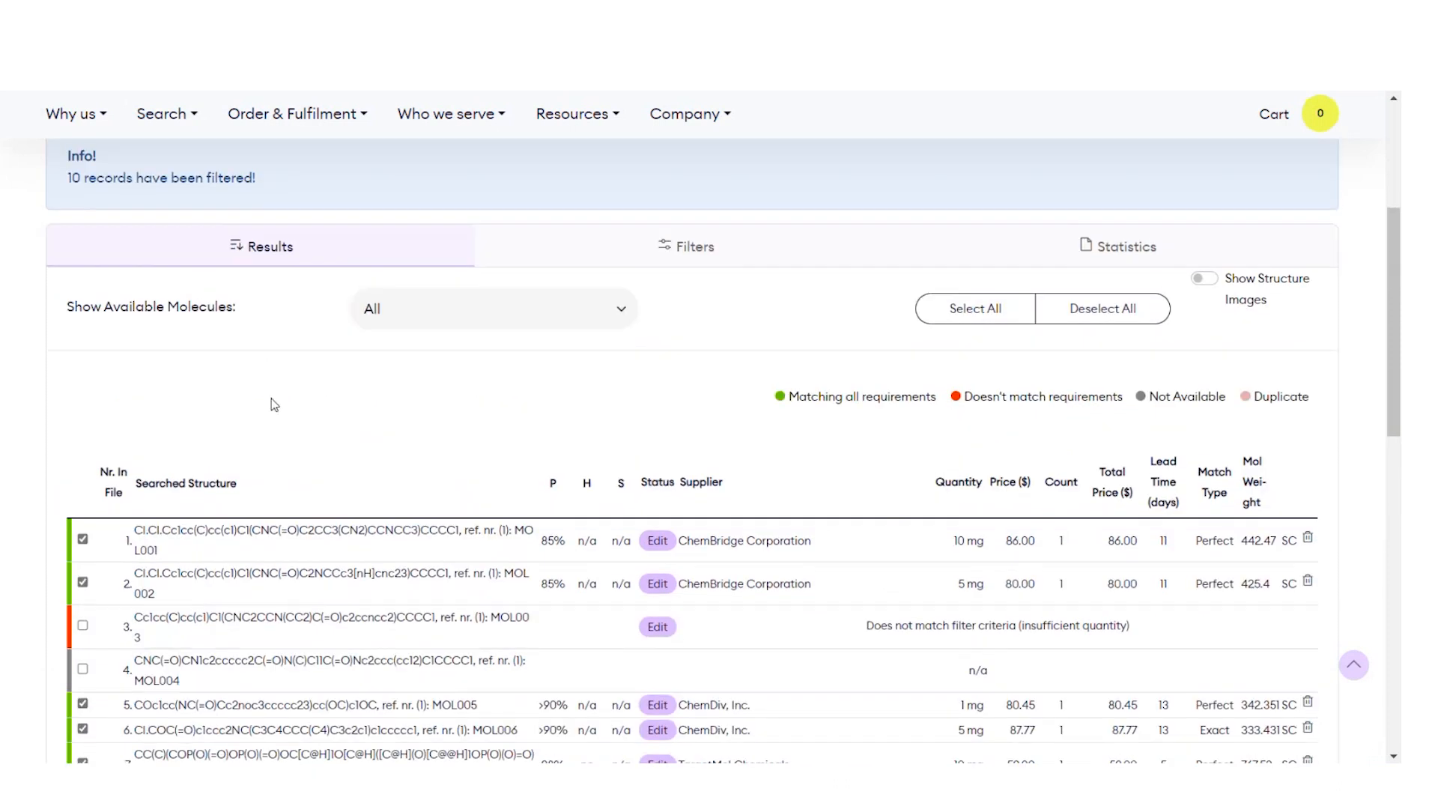
{"action": "scroll", "coordinate": [274, 405], "scroll_direction": "up", "scroll_amount": 1}
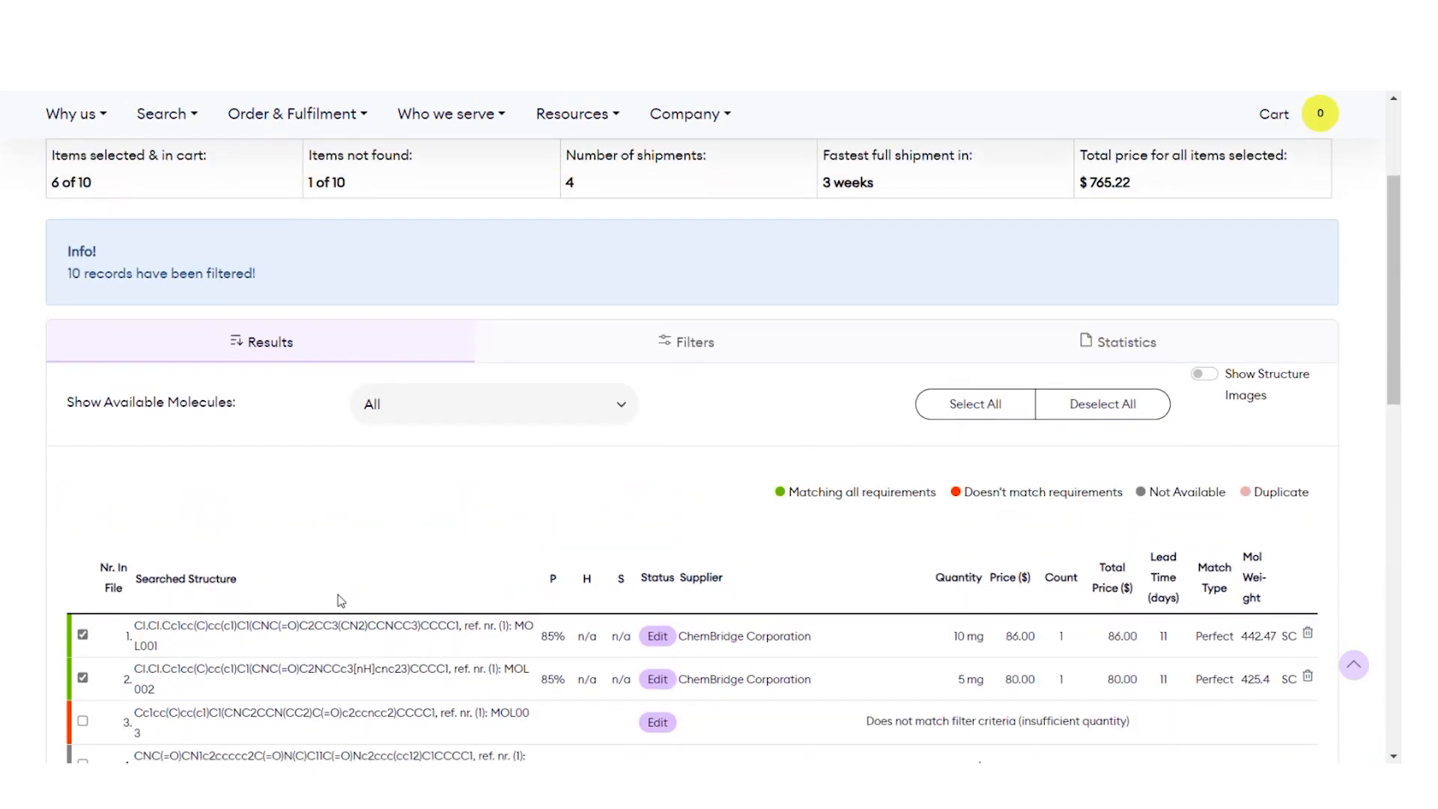
{"action": "scroll", "coordinate": [340, 597], "scroll_direction": "down", "scroll_amount": 2}
{"action": "scroll", "coordinate": [339, 599], "scroll_direction": "down", "scroll_amount": 1}
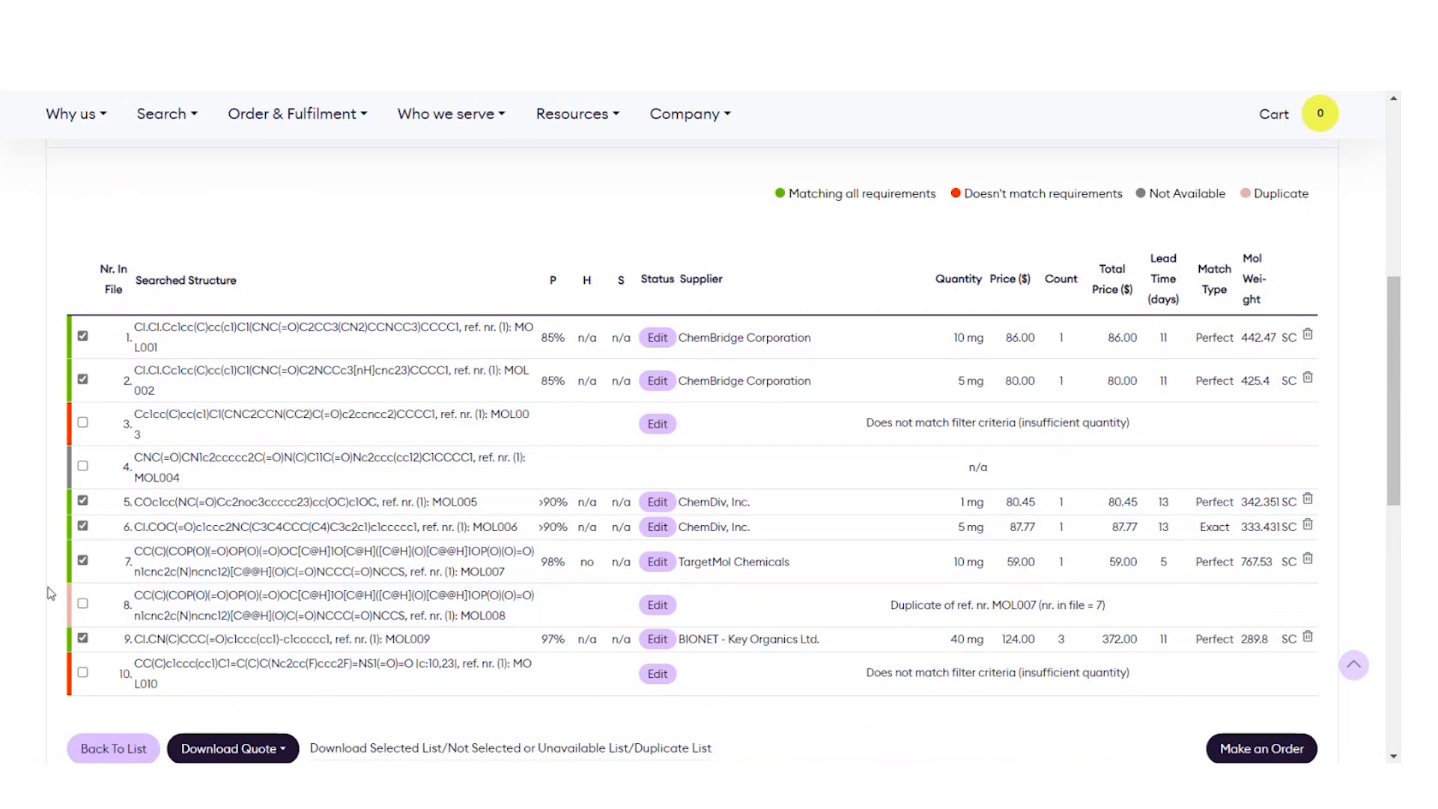
{"action": "scroll", "coordinate": [21, 547], "scroll_direction": "up", "scroll_amount": 3}
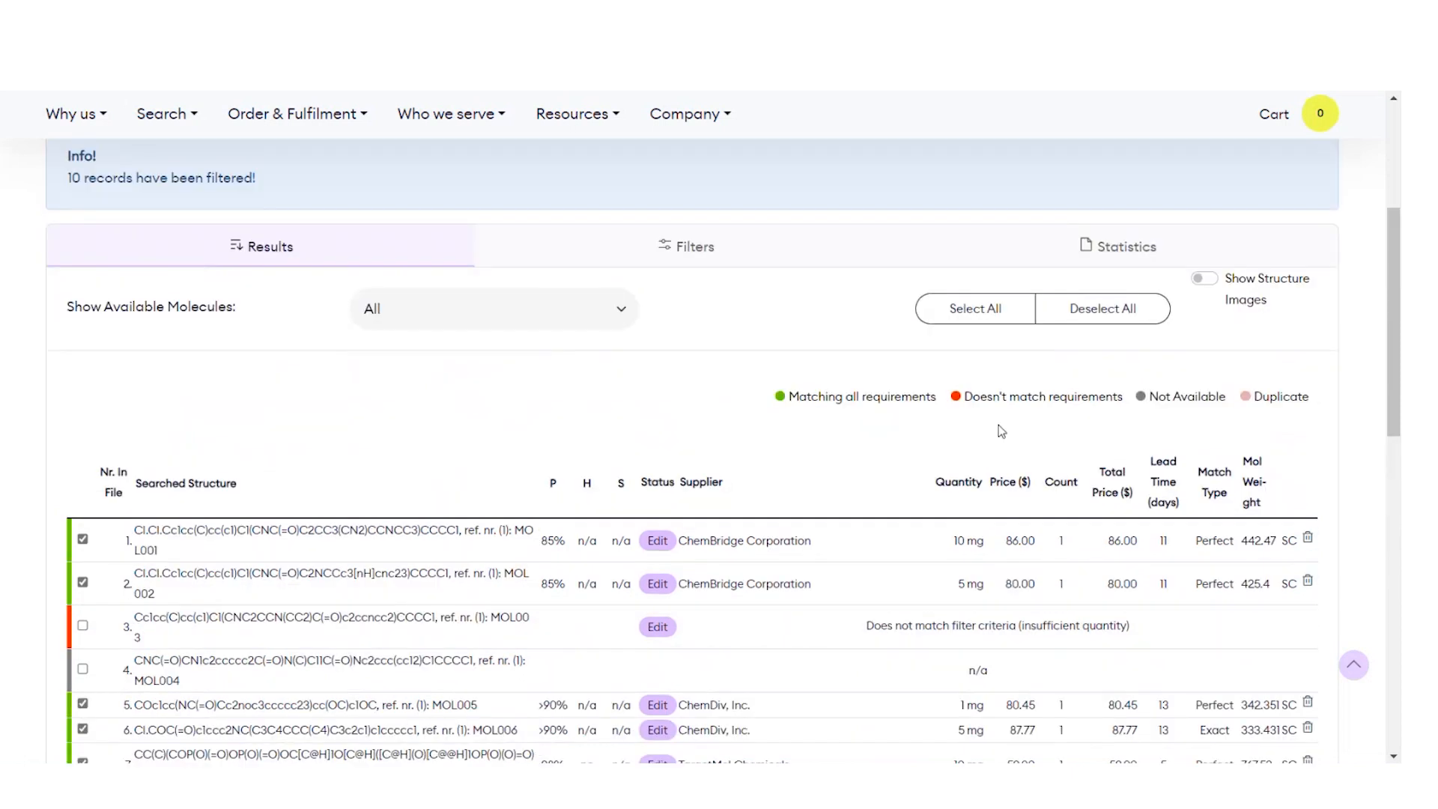
{"action": "left_click", "coordinate": [1204, 279]}
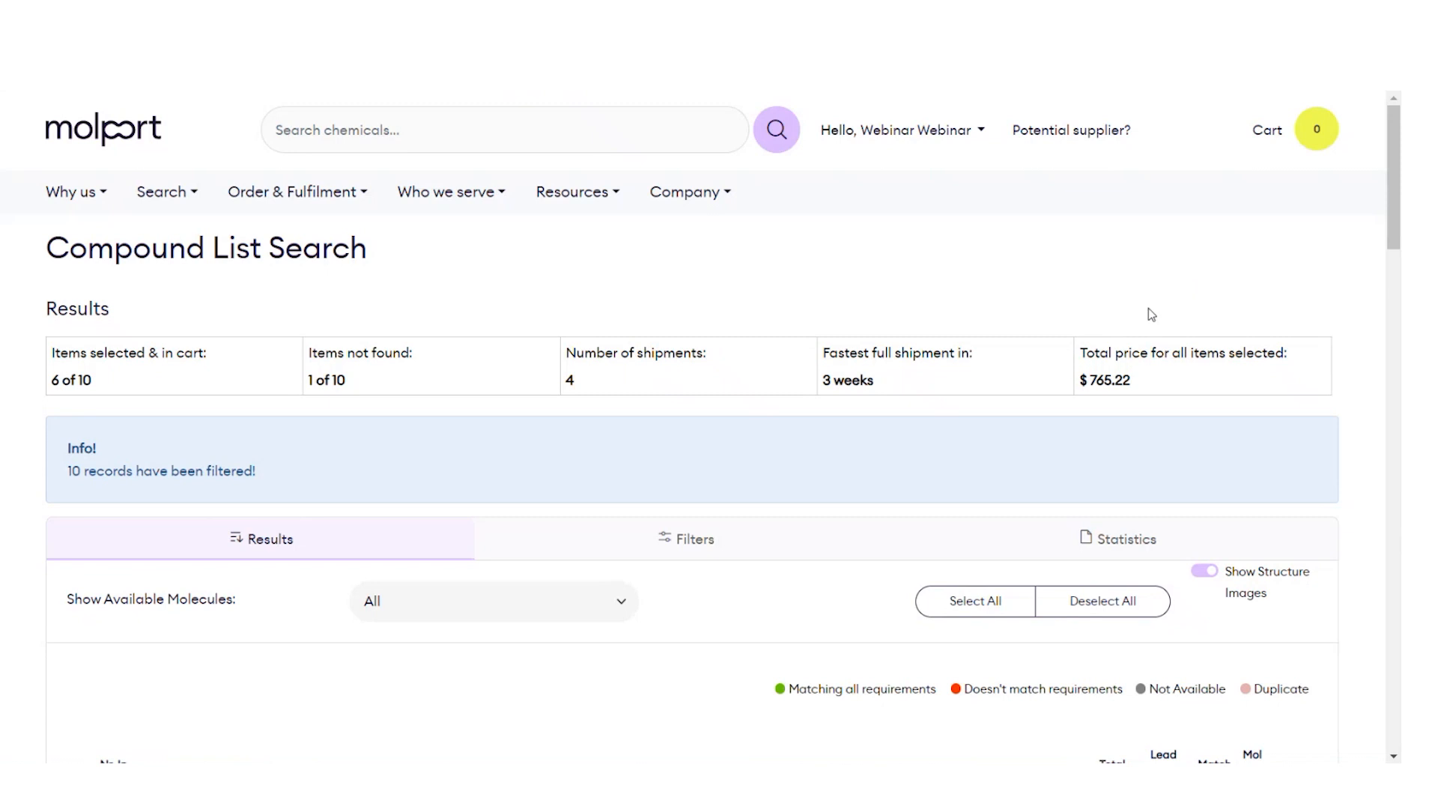
{"action": "scroll", "coordinate": [1152, 315], "scroll_direction": "down", "scroll_amount": 10}
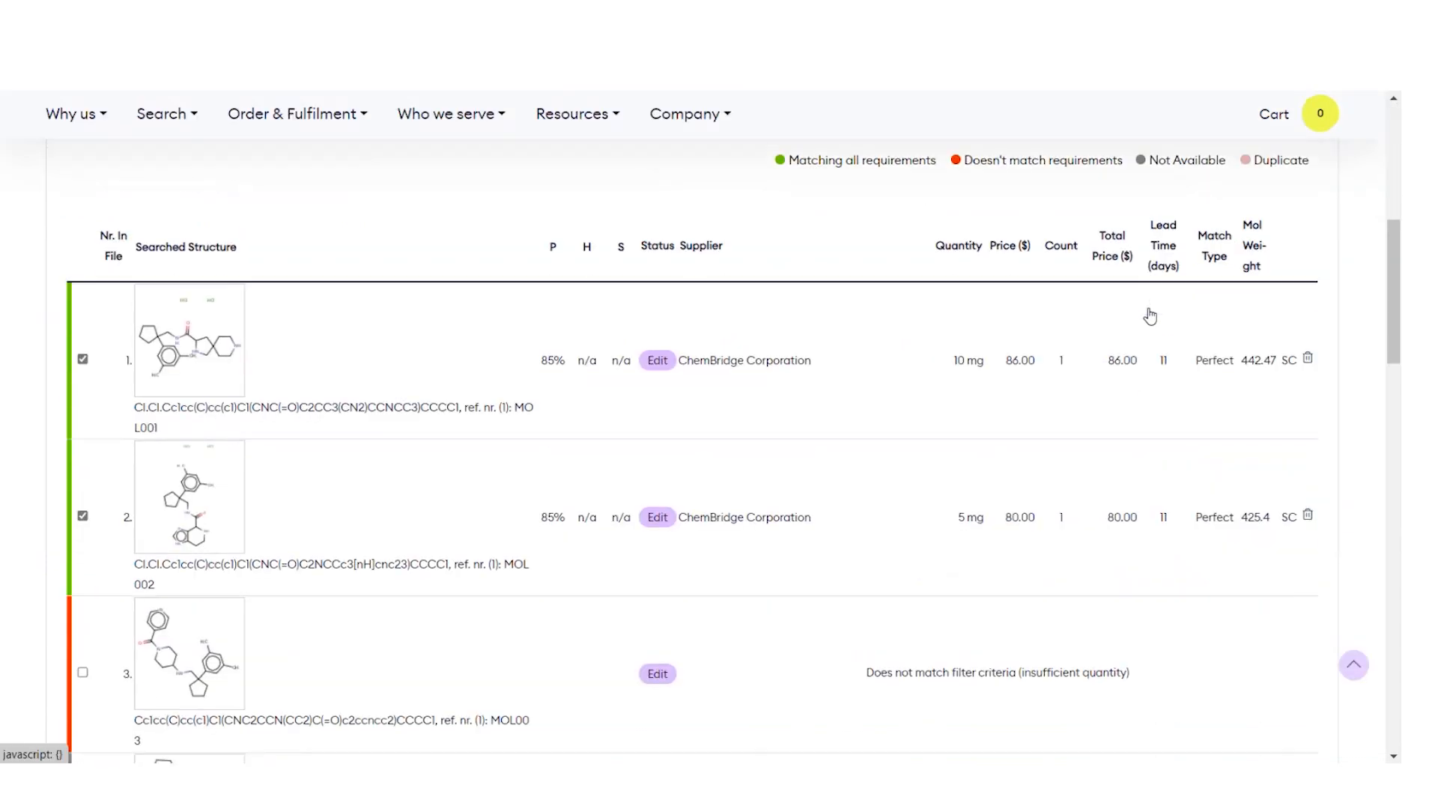
{"action": "scroll", "coordinate": [1152, 315], "scroll_direction": "down", "scroll_amount": 6}
{"action": "scroll", "coordinate": [1149, 315], "scroll_direction": "up", "scroll_amount": 12}
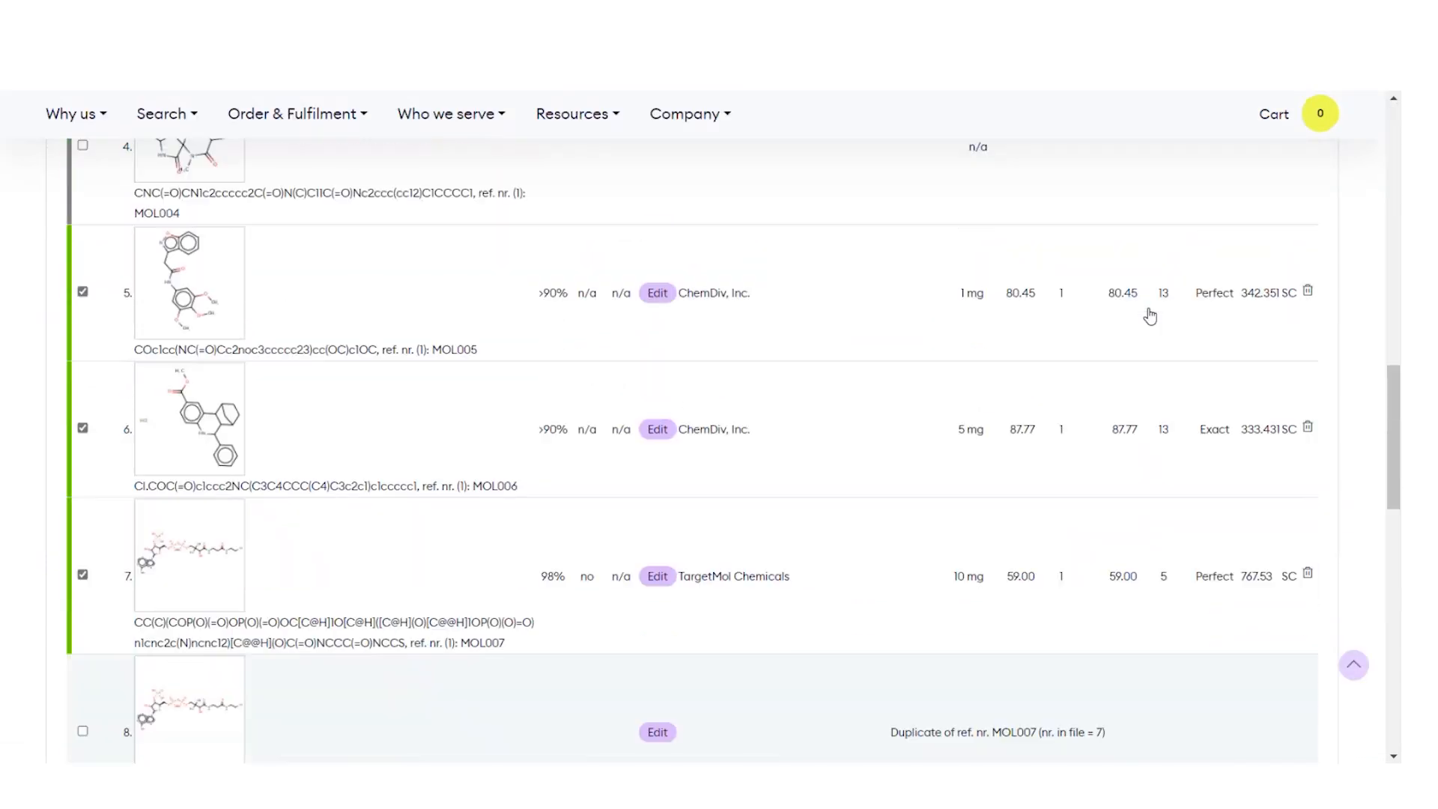
{"action": "scroll", "coordinate": [1150, 316], "scroll_direction": "up", "scroll_amount": 8}
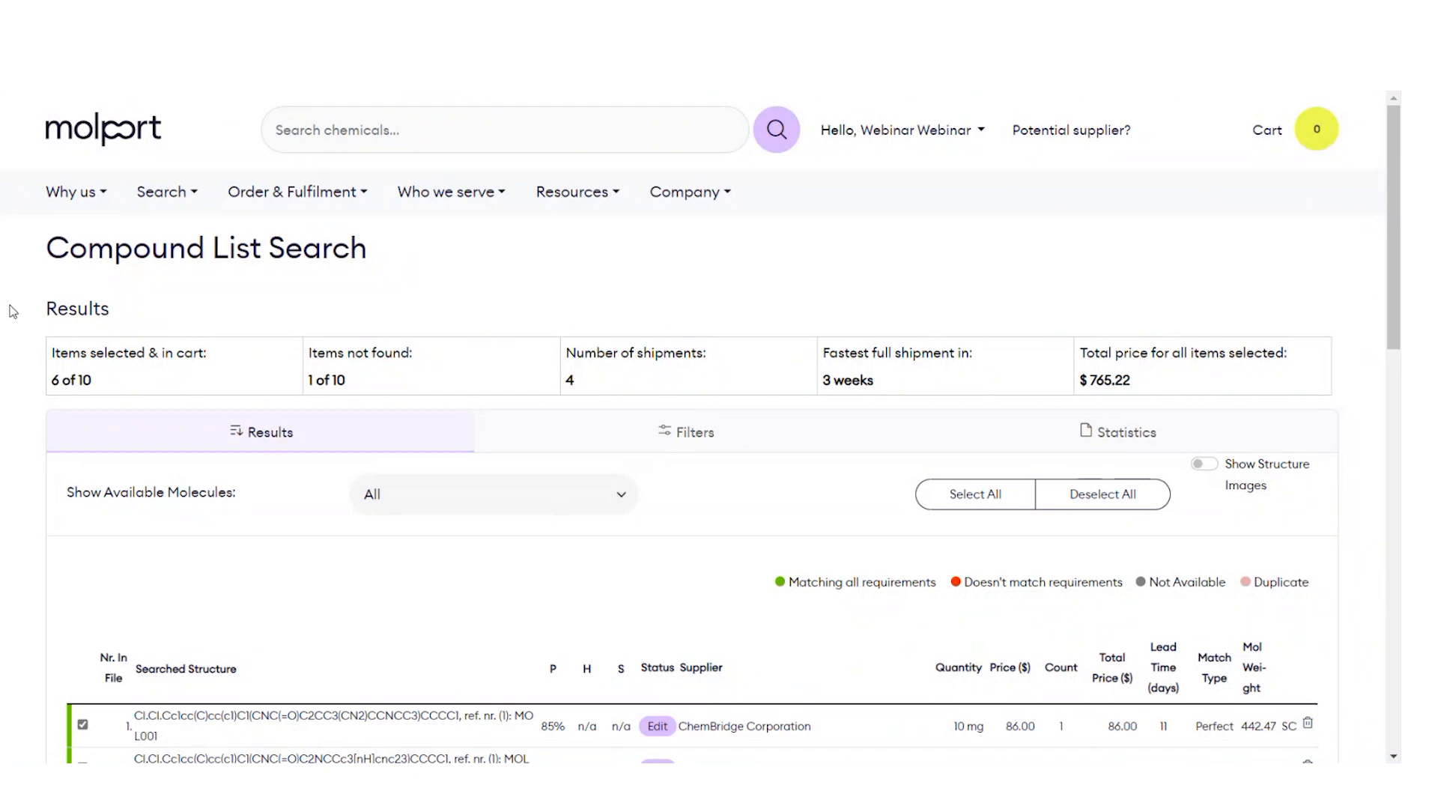
Step: Check the search filters and the per-supplier statistics, and return to the compound results
{"action": "scroll", "coordinate": [13, 311], "scroll_direction": "down", "scroll_amount": 1}
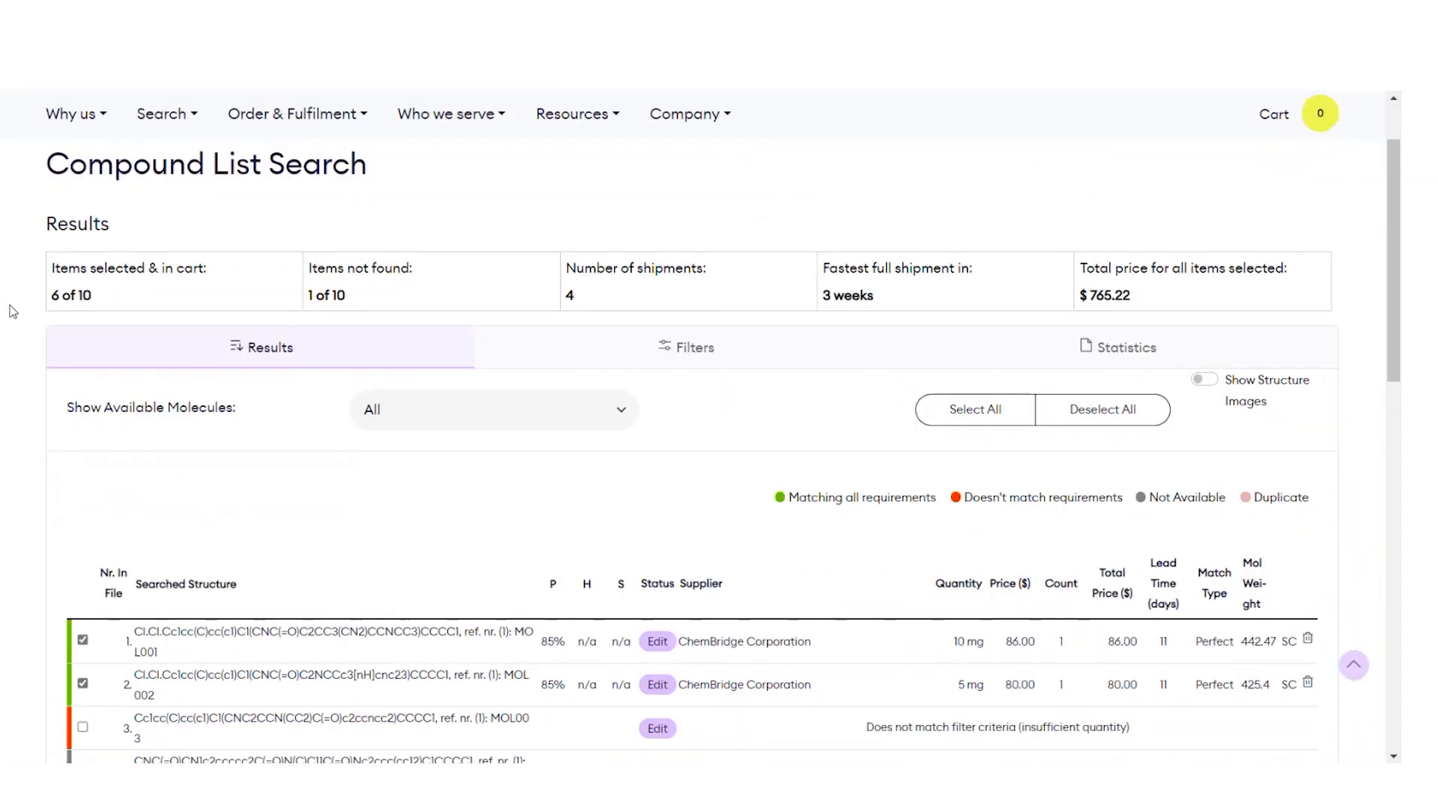
{"action": "left_click", "coordinate": [653, 346]}
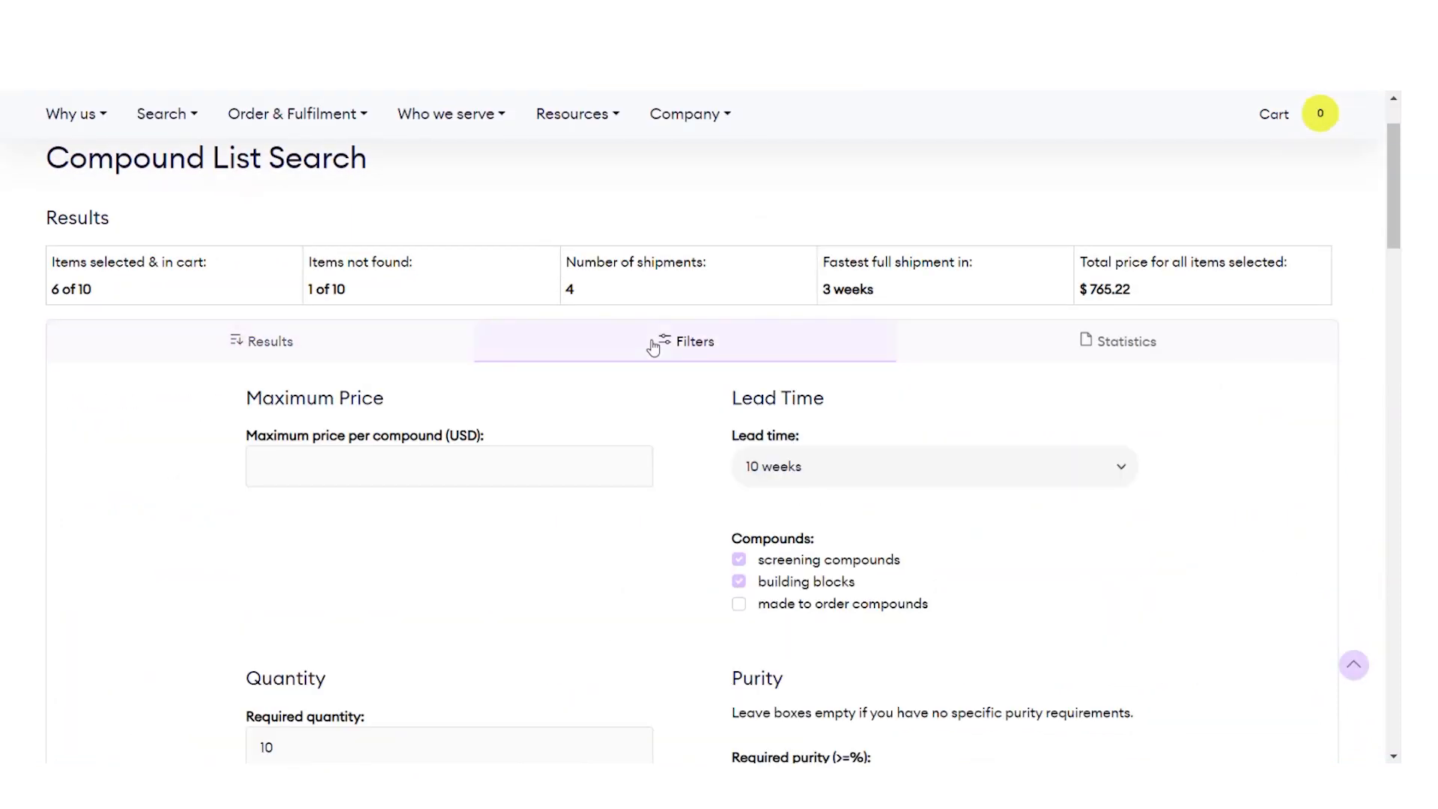
{"action": "left_click", "coordinate": [1145, 342]}
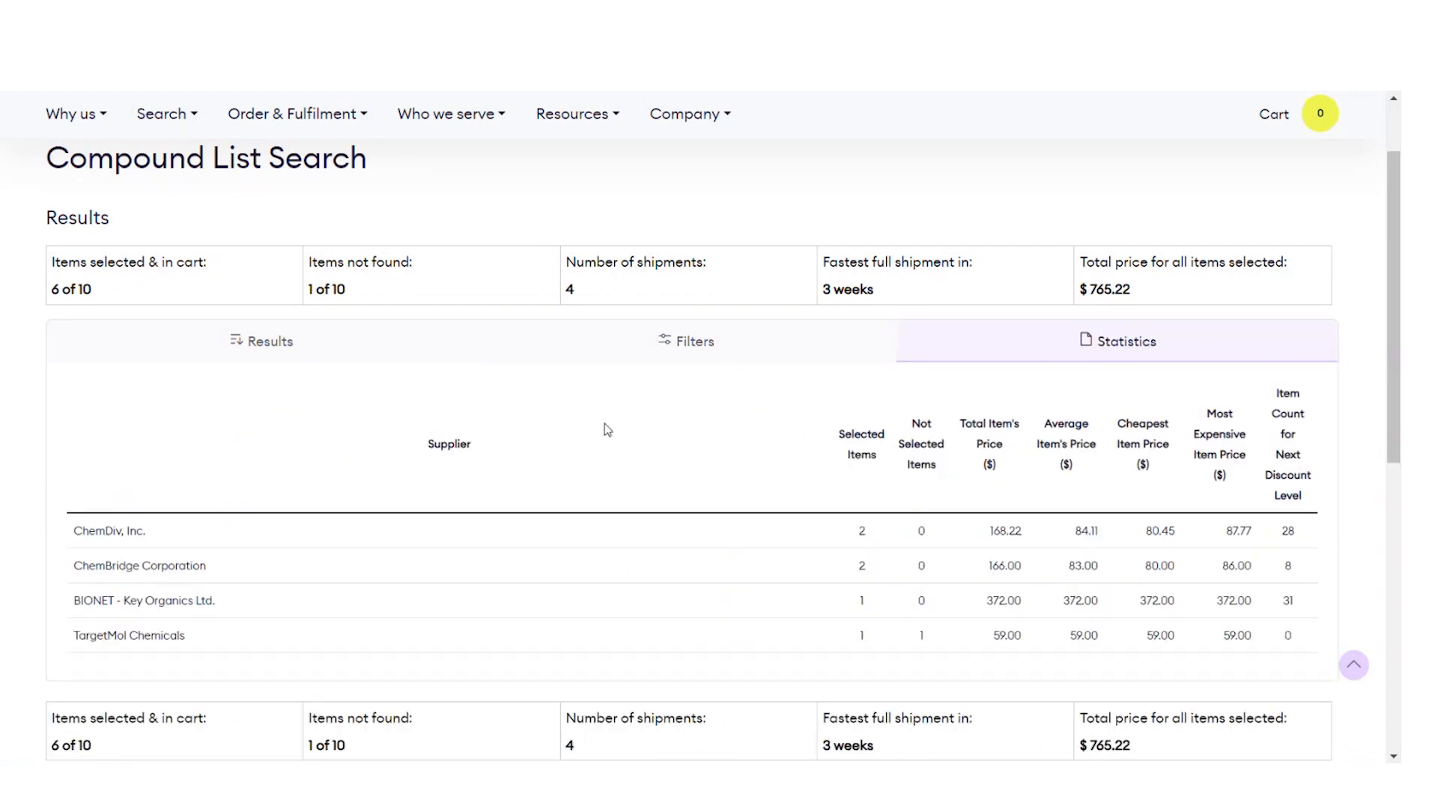
{"action": "left_click", "coordinate": [287, 335]}
Step: Edit compound MOL003 to select ChemBridge Corporation's 1 mg offer and apply the selection
{"action": "scroll", "coordinate": [321, 403], "scroll_direction": "down", "scroll_amount": 1}
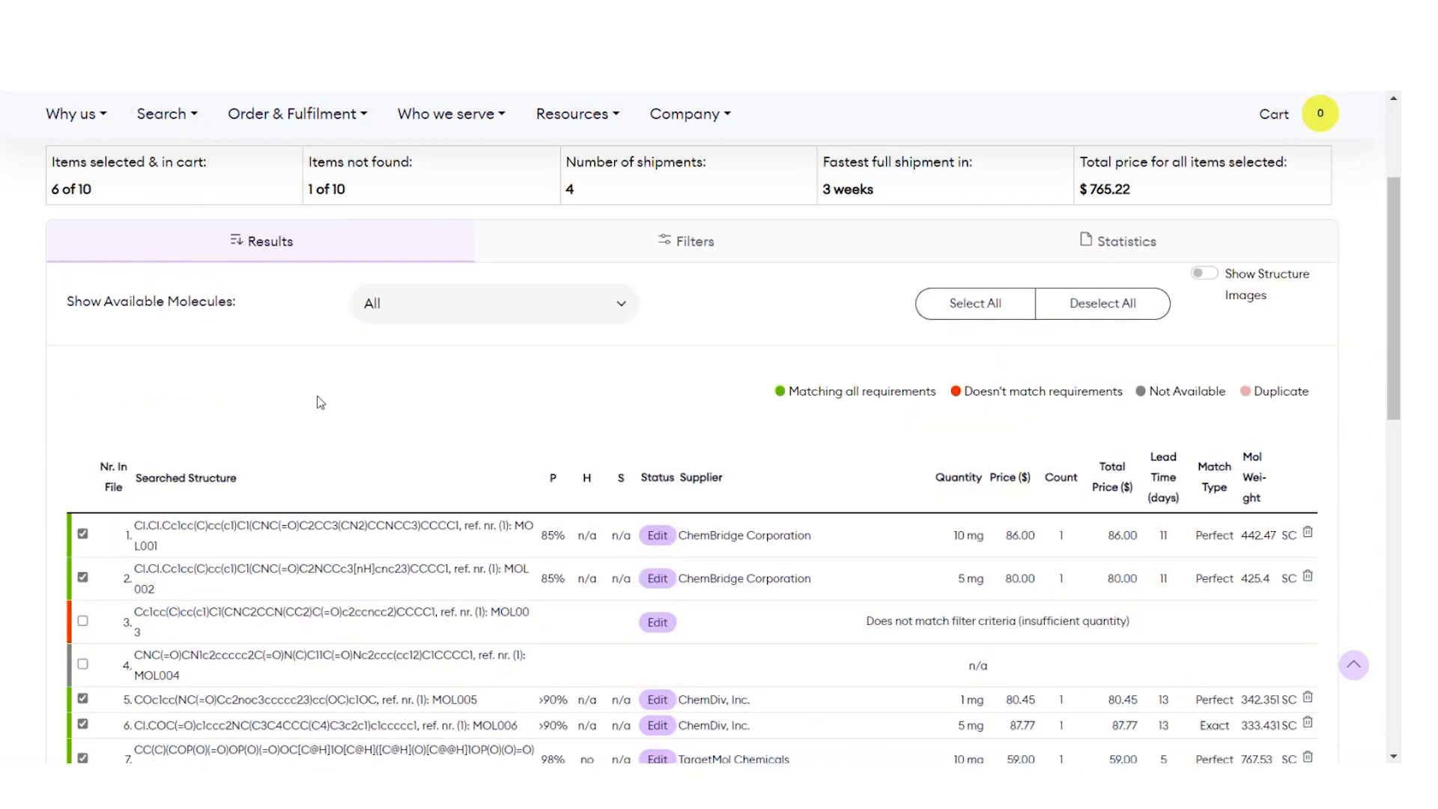
{"action": "scroll", "coordinate": [321, 403], "scroll_direction": "down", "scroll_amount": 2}
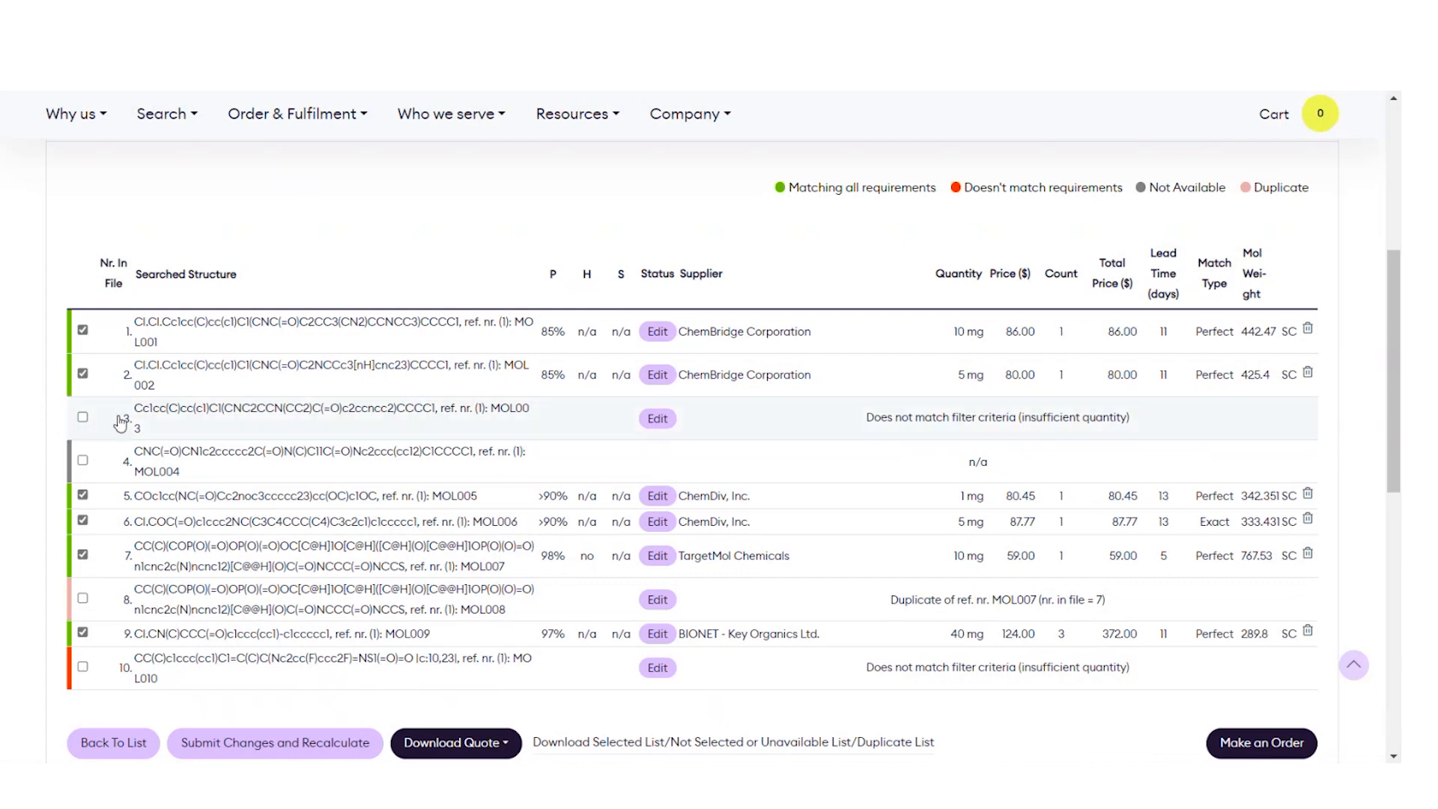
{"action": "left_click", "coordinate": [674, 420]}
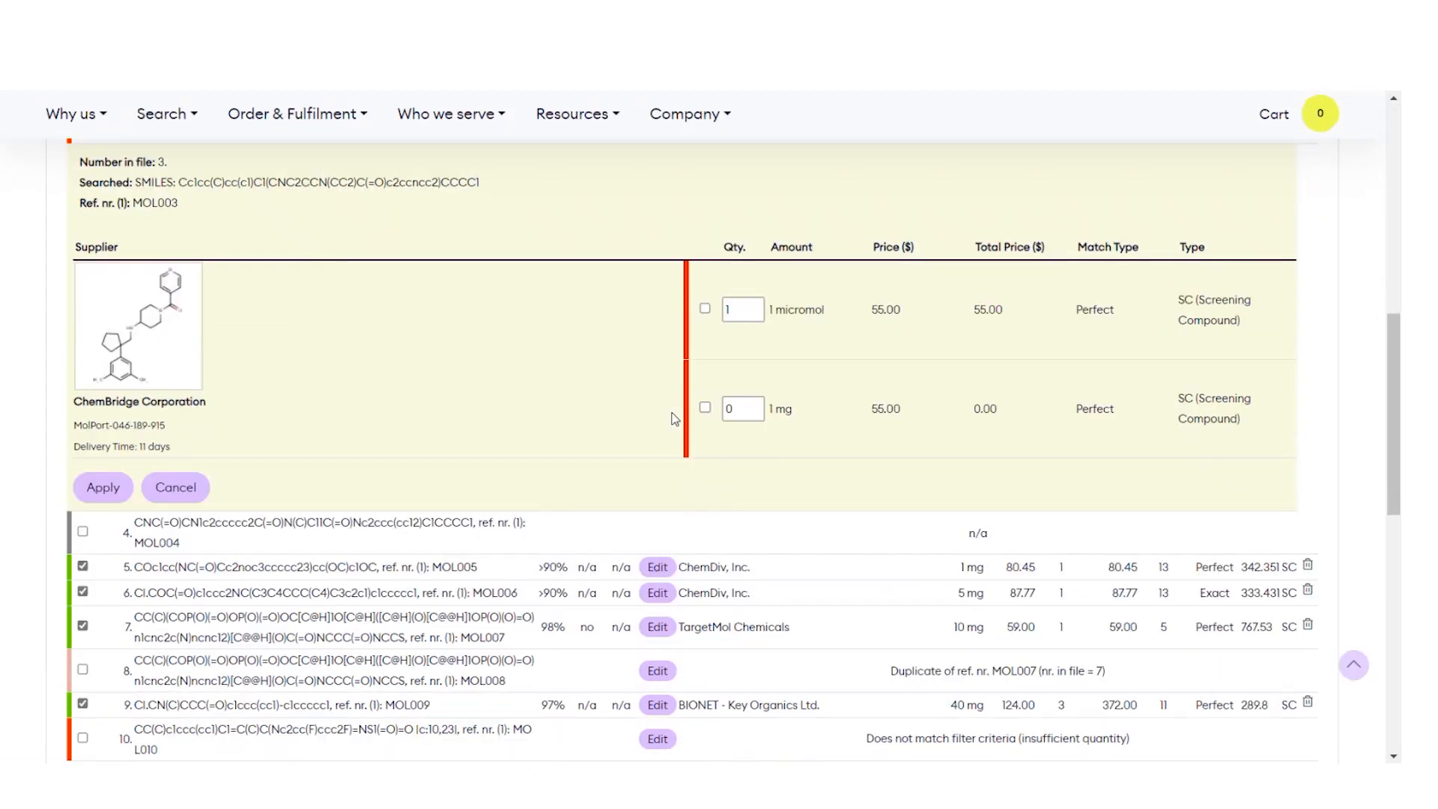
{"action": "left_click", "coordinate": [705, 408]}
{"action": "left_click", "coordinate": [103, 487]}
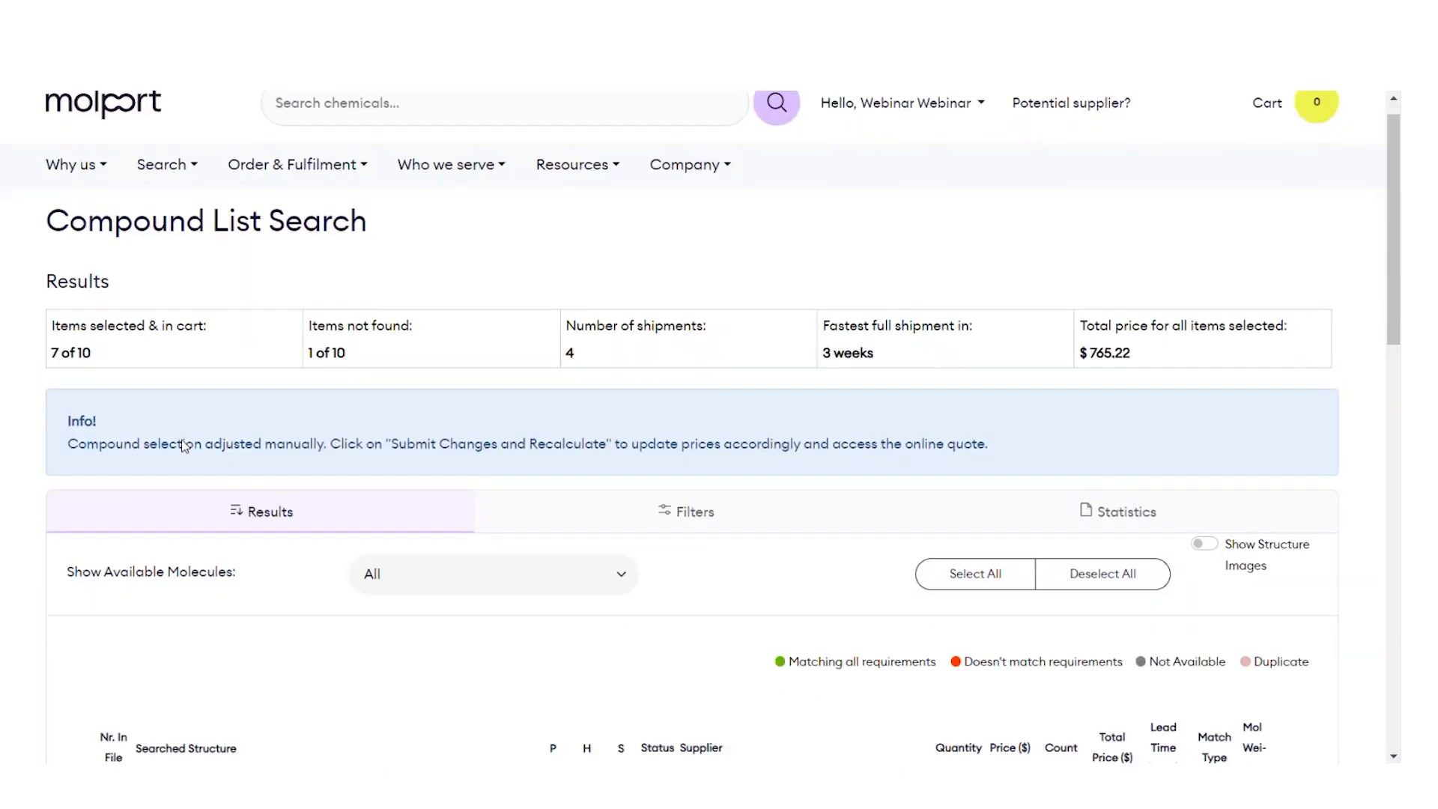
Step: Open the supplier offers for compound MOL007, look through them, and apply the selection
{"action": "scroll", "coordinate": [183, 446], "scroll_direction": "down", "scroll_amount": 10}
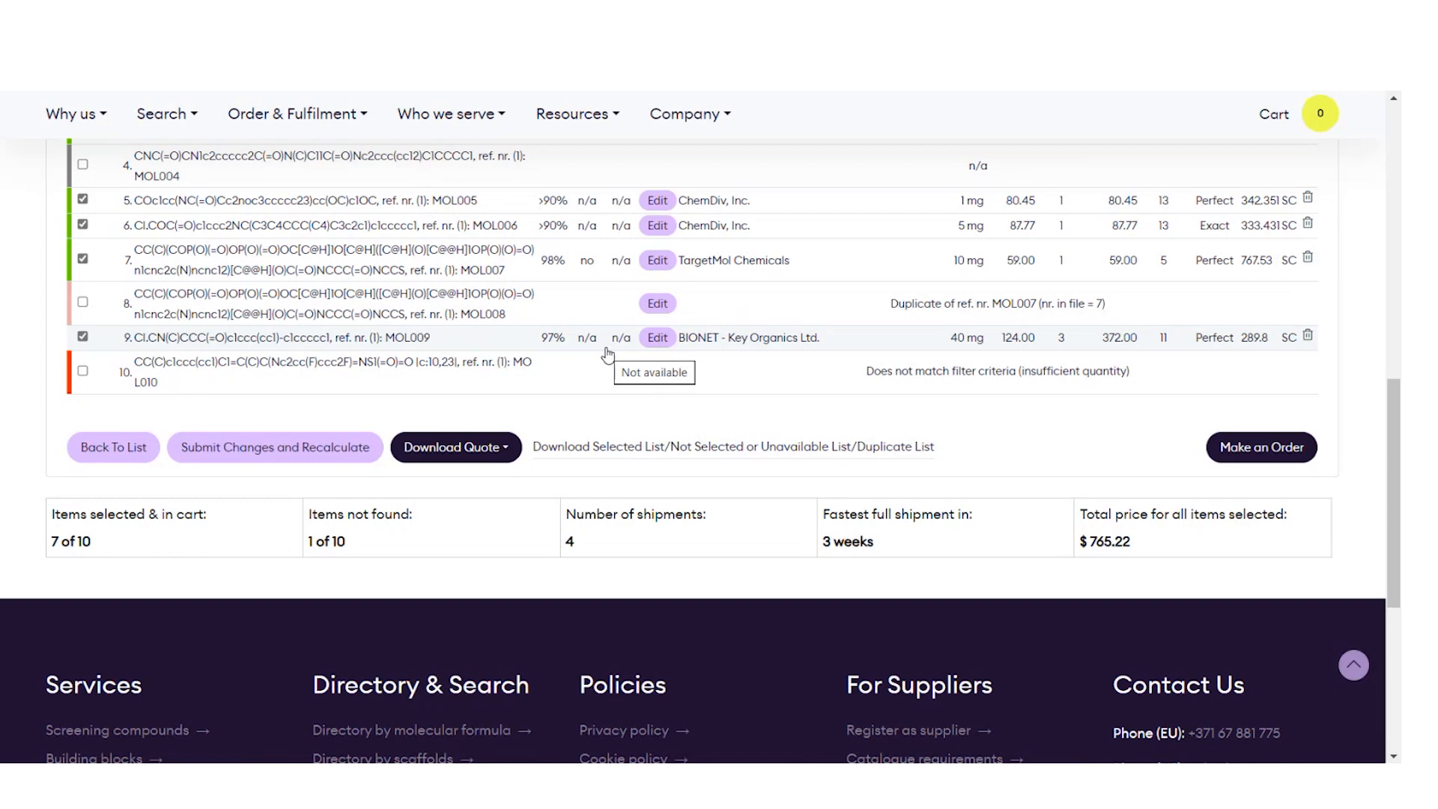
{"action": "left_click", "coordinate": [657, 265]}
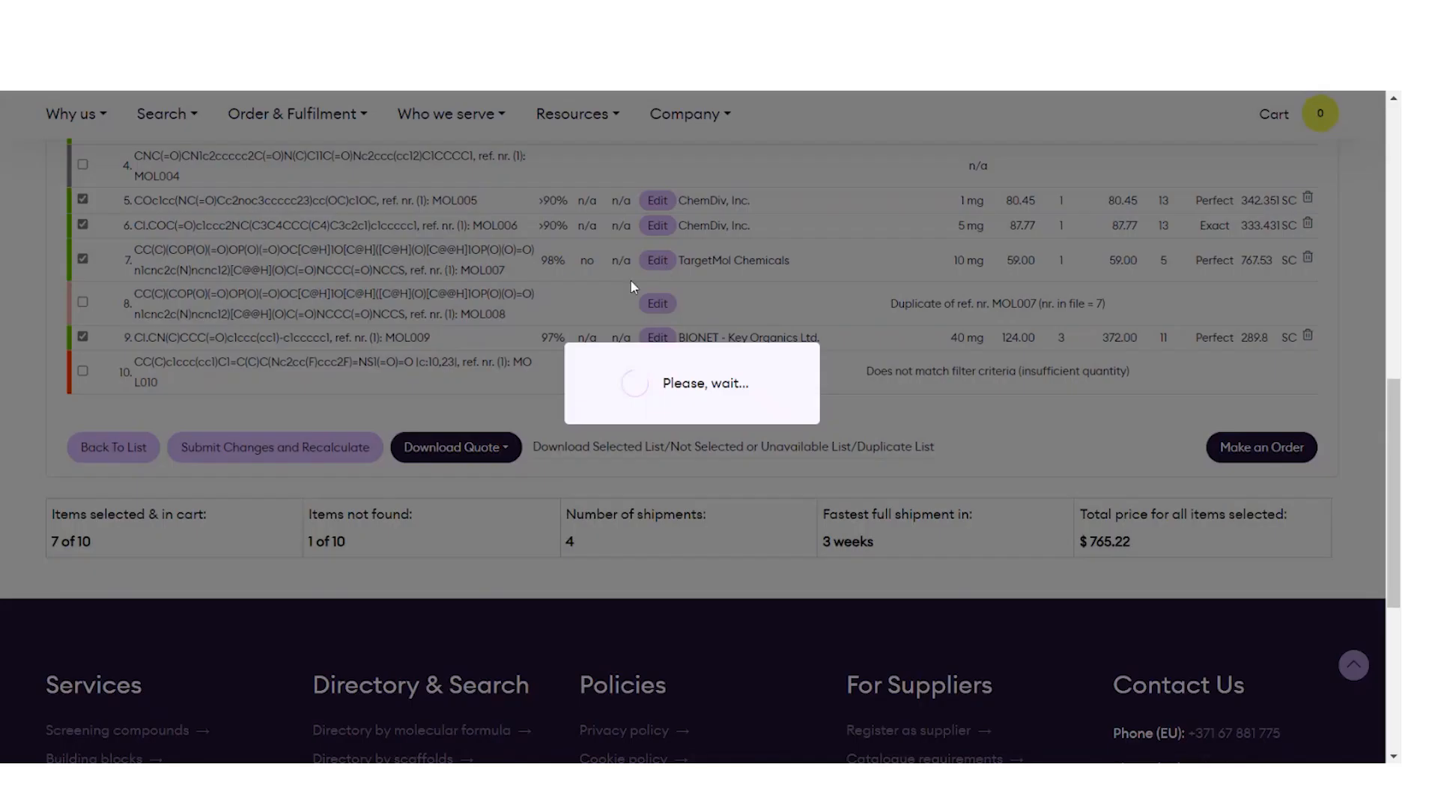
{"action": "scroll", "coordinate": [633, 291], "scroll_direction": "down", "scroll_amount": 20}
{"action": "scroll", "coordinate": [612, 328], "scroll_direction": "down", "scroll_amount": 15}
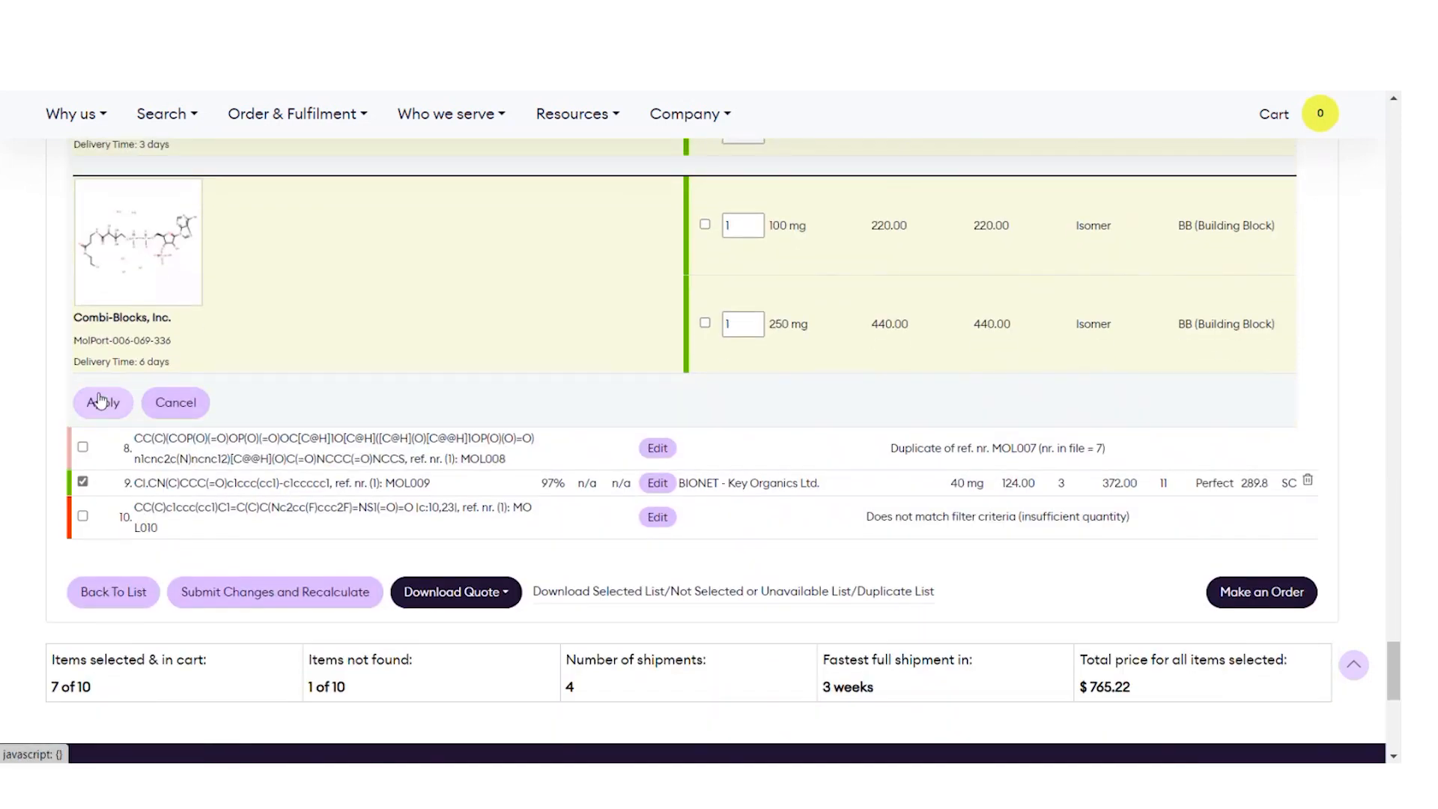
{"action": "left_click", "coordinate": [101, 402]}
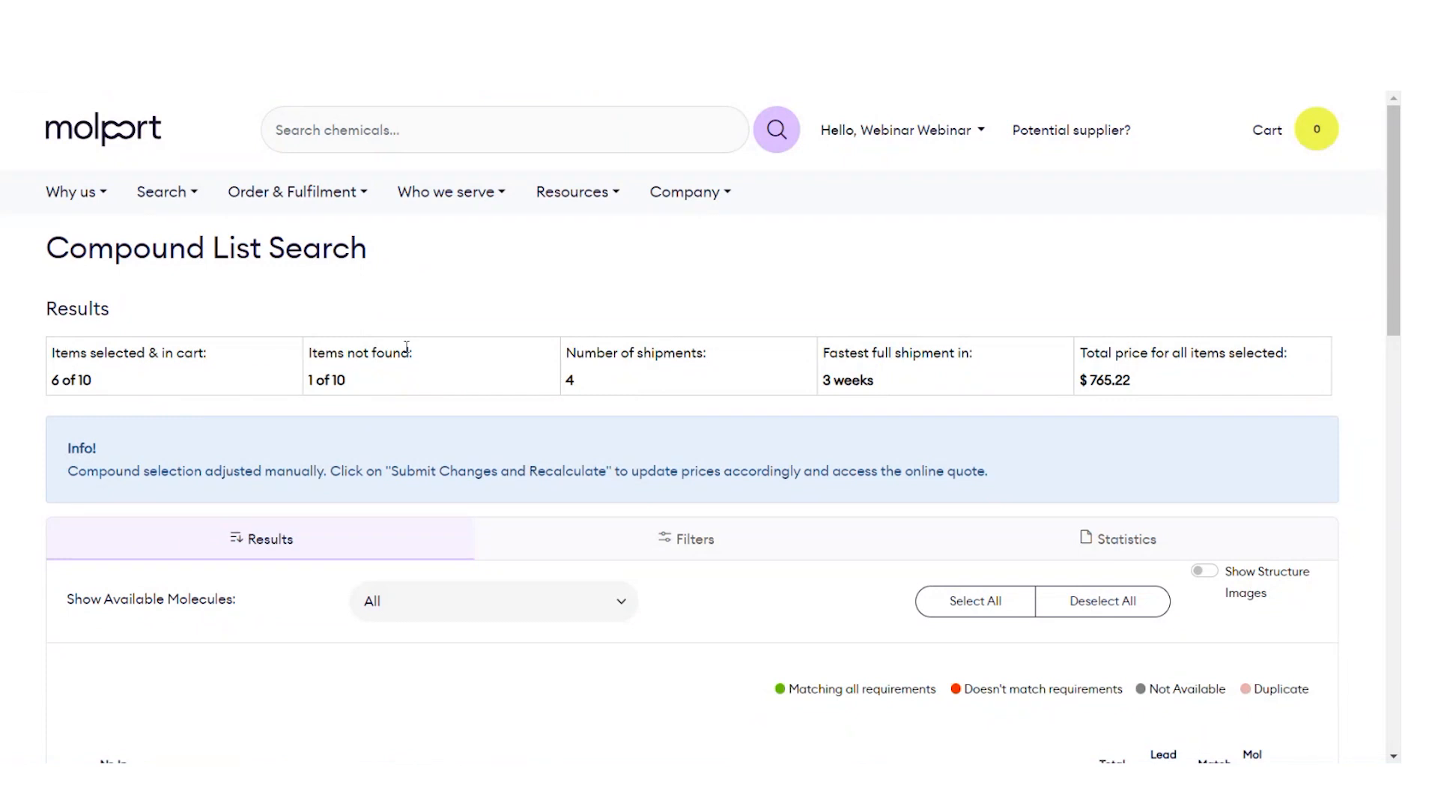
Step: In the result filters, set the maximum price per compound to 100 USD and the lead time to 3 weeks
{"action": "left_click", "coordinate": [642, 550]}
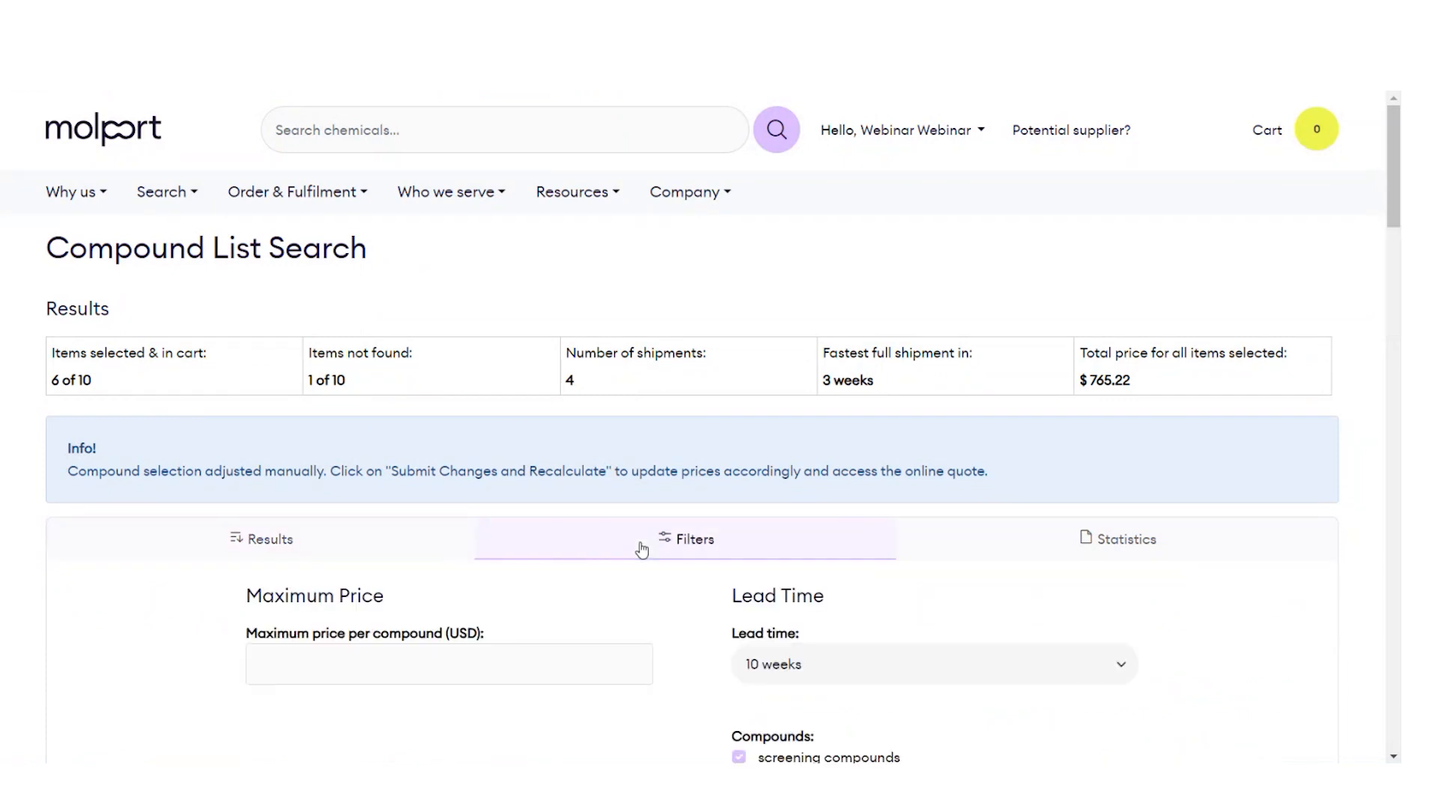
{"action": "scroll", "coordinate": [637, 543], "scroll_direction": "down", "scroll_amount": 4}
{"action": "left_click", "coordinate": [424, 382]}
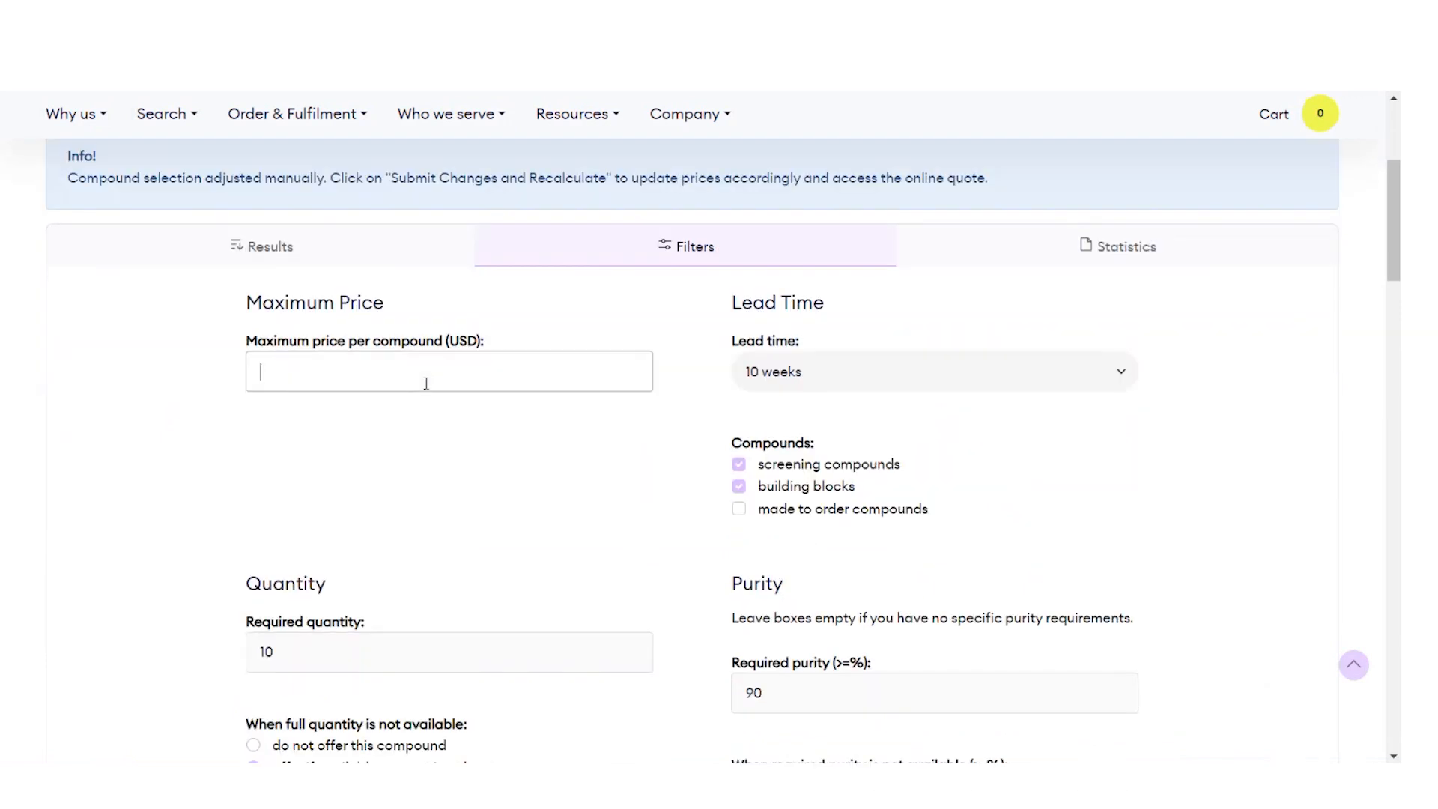
{"action": "type", "text": "100"}
{"action": "scroll", "coordinate": [538, 388], "scroll_direction": "down", "scroll_amount": 1}
{"action": "left_click", "coordinate": [834, 283]}
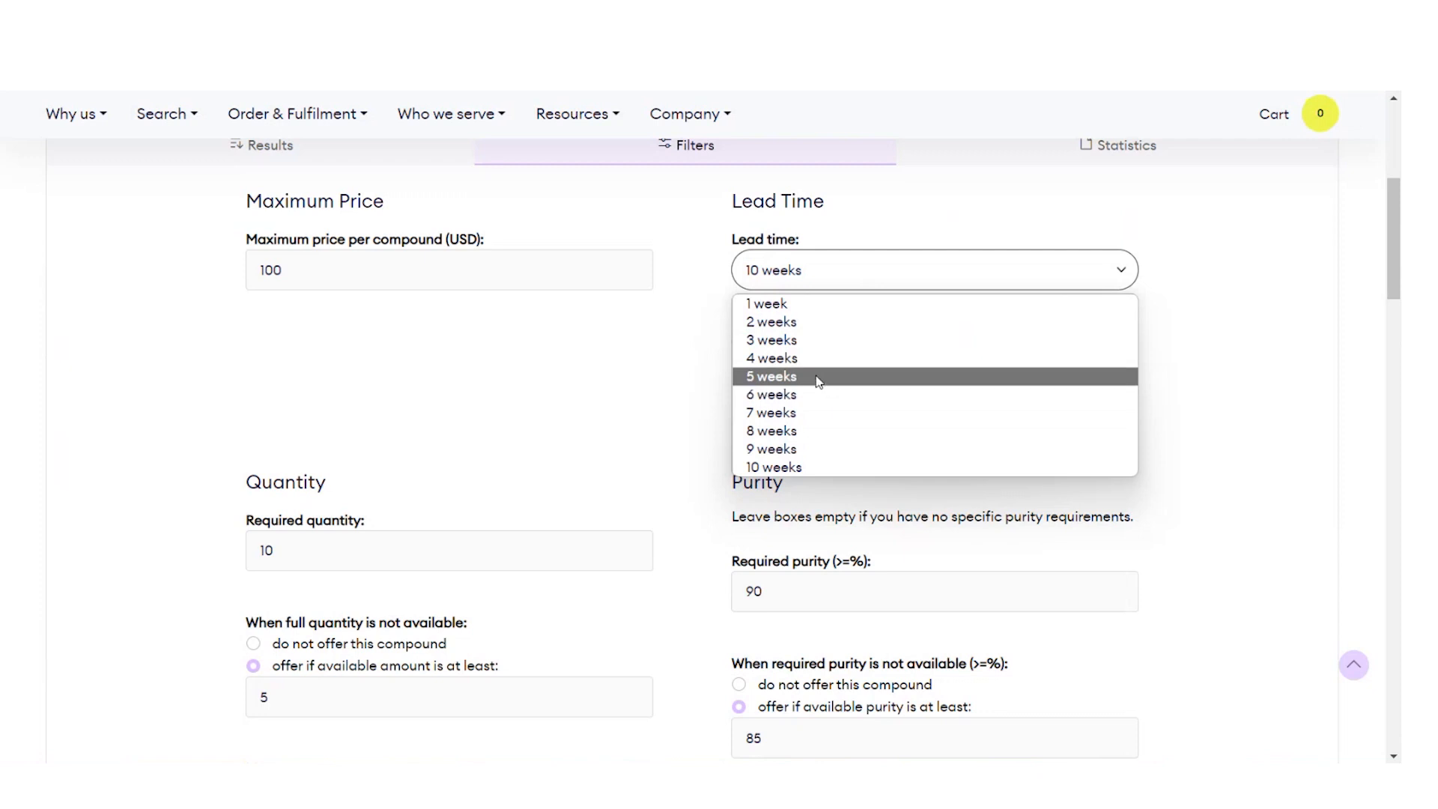
{"action": "left_click", "coordinate": [792, 347]}
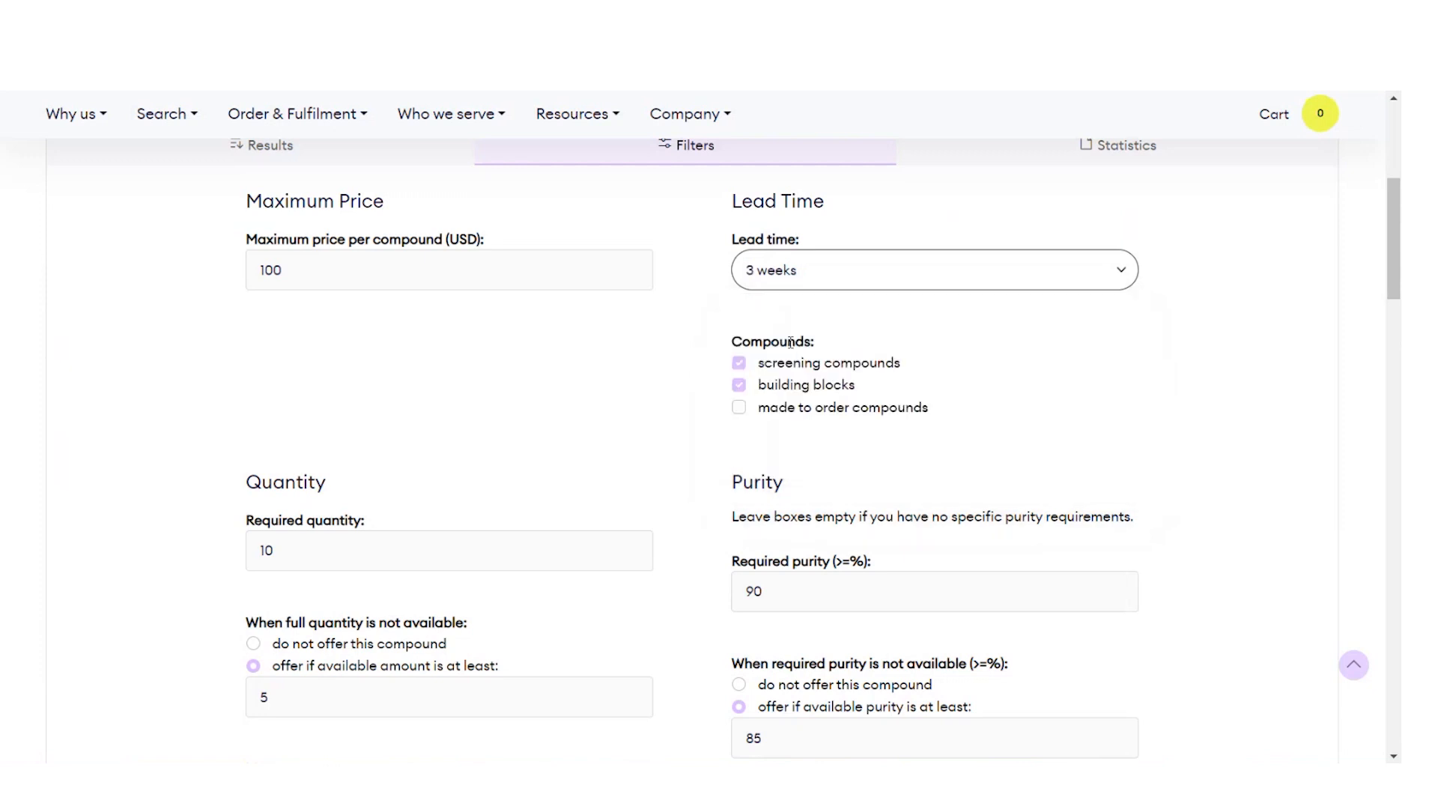
{"action": "scroll", "coordinate": [678, 352], "scroll_direction": "down", "scroll_amount": 1}
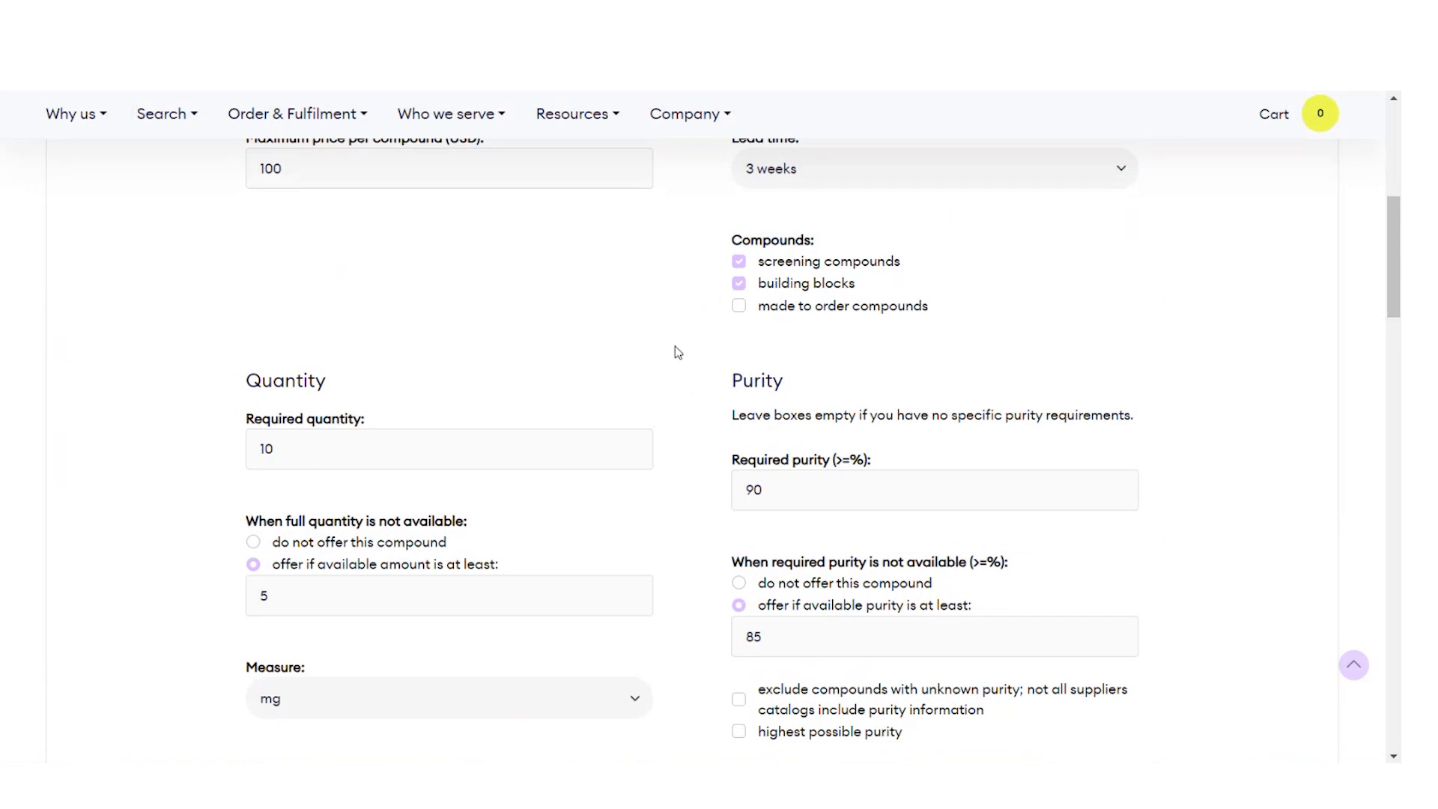
Step: Look over the quantity filters and the measure units, and exclude compounds with unknown purity in the purity filters
{"action": "scroll", "coordinate": [678, 352], "scroll_direction": "down", "scroll_amount": 2}
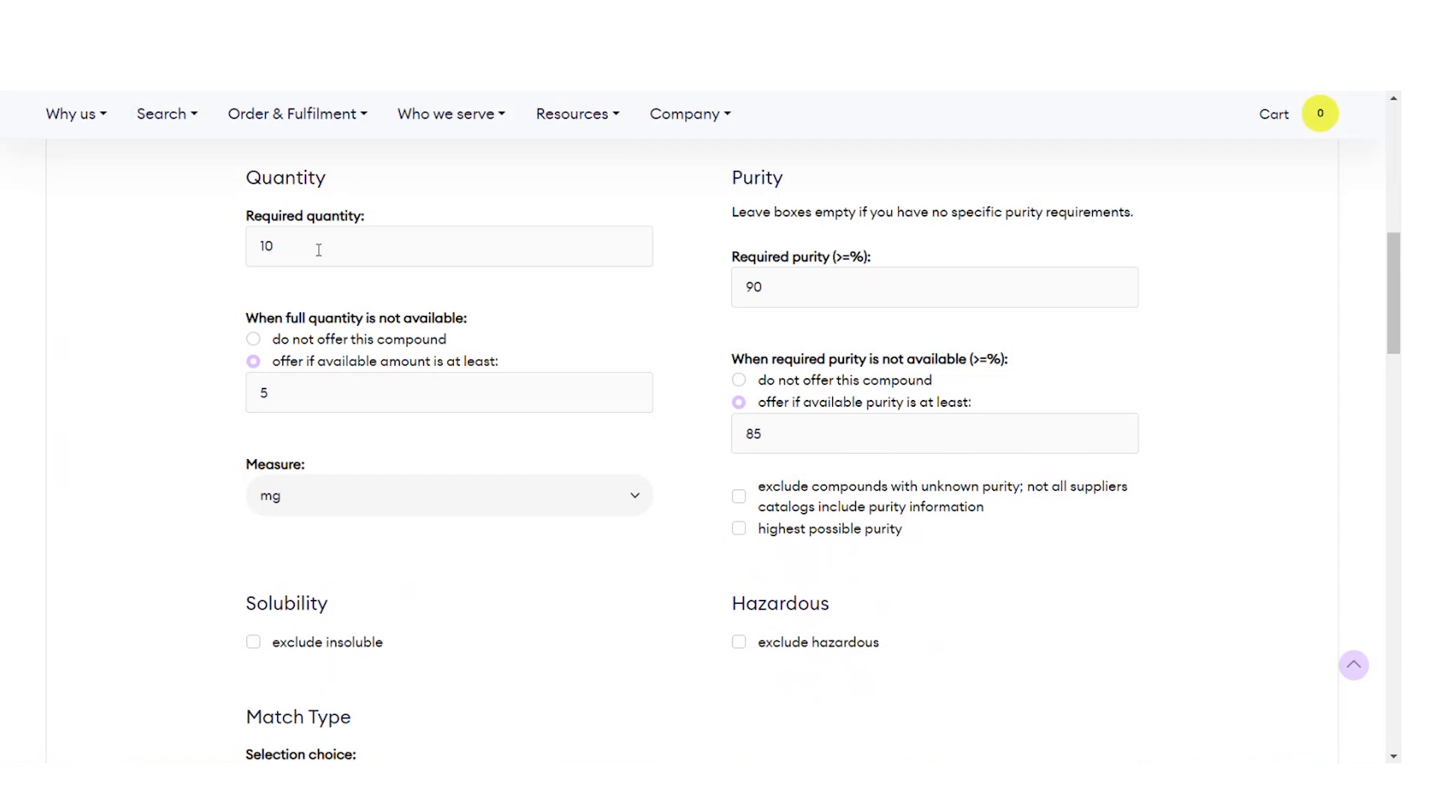
{"action": "left_click", "coordinate": [393, 510]}
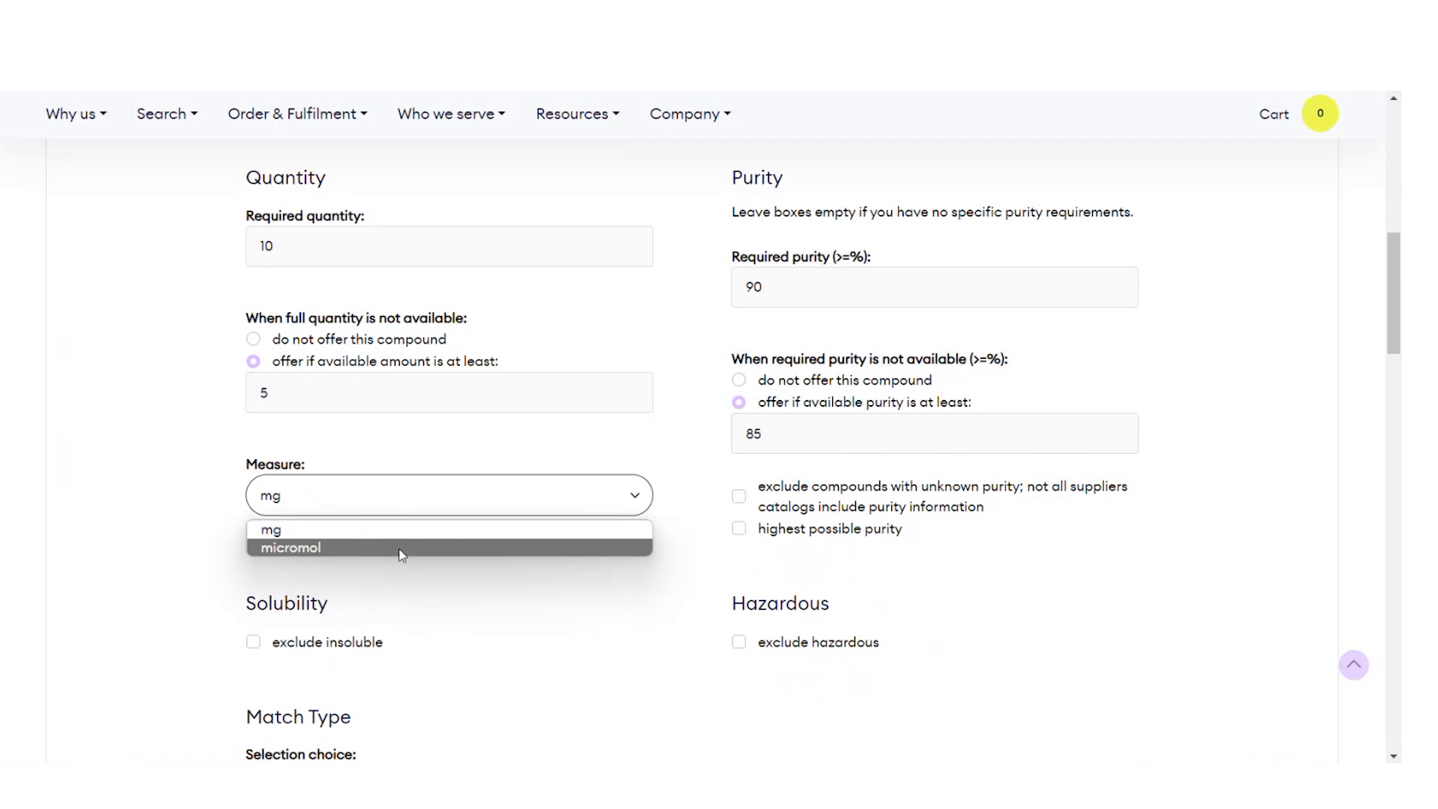
{"action": "left_click", "coordinate": [690, 354]}
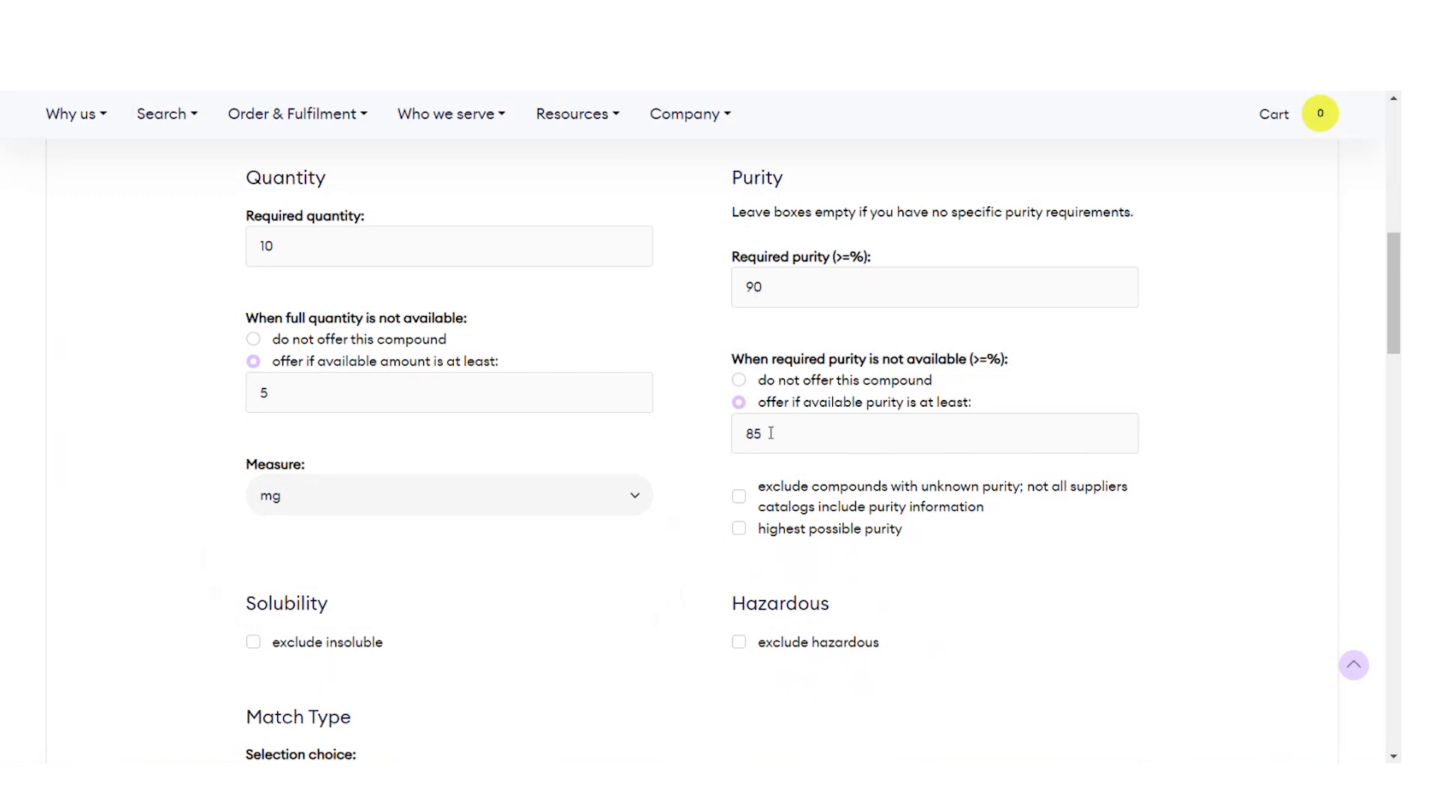
{"action": "scroll", "coordinate": [771, 433], "scroll_direction": "down", "scroll_amount": 1}
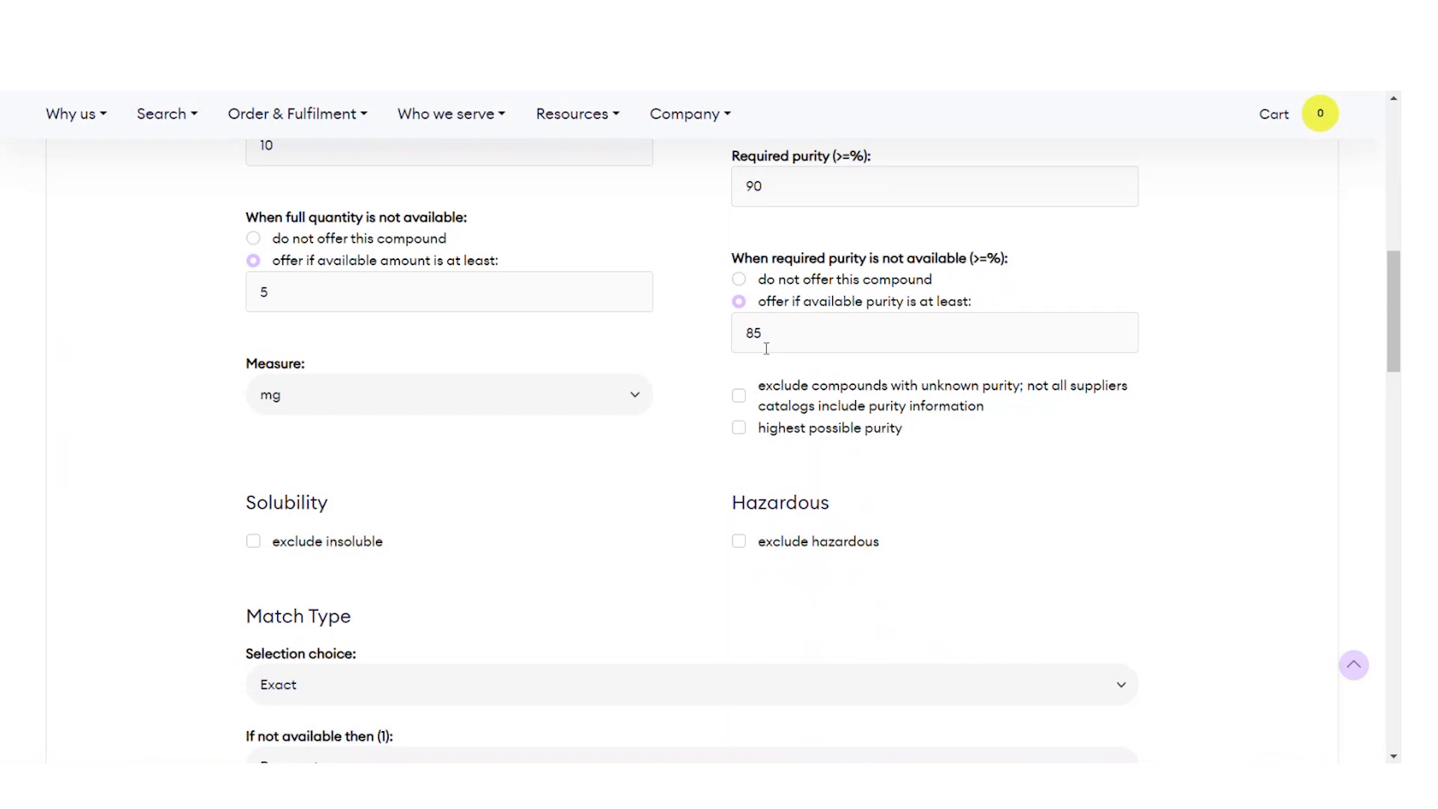
{"action": "left_click", "coordinate": [740, 397]}
Step: Set the match type's selection choice to Any (cheapest)
{"action": "scroll", "coordinate": [739, 434], "scroll_direction": "down", "scroll_amount": 1}
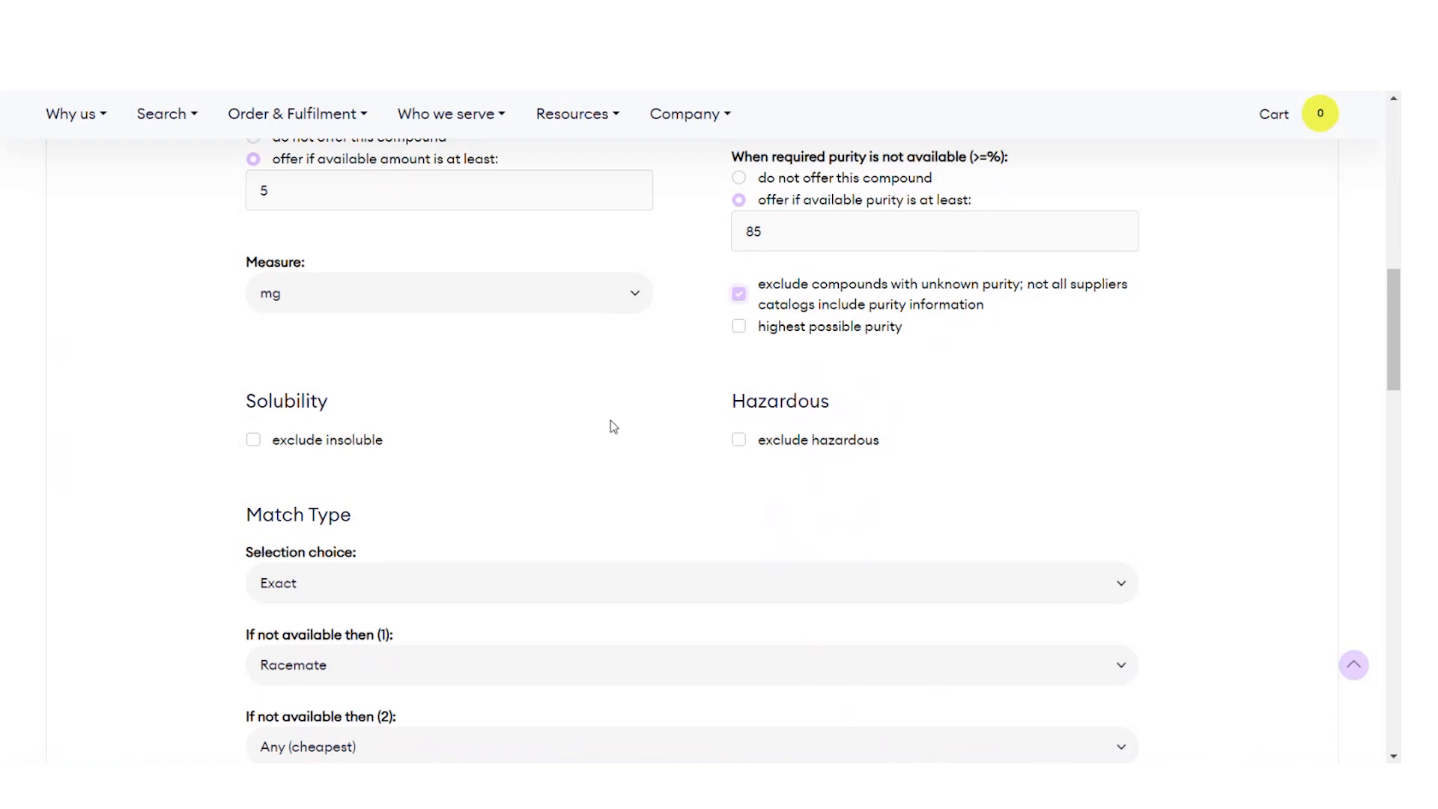
{"action": "scroll", "coordinate": [581, 415], "scroll_direction": "down", "scroll_amount": 4}
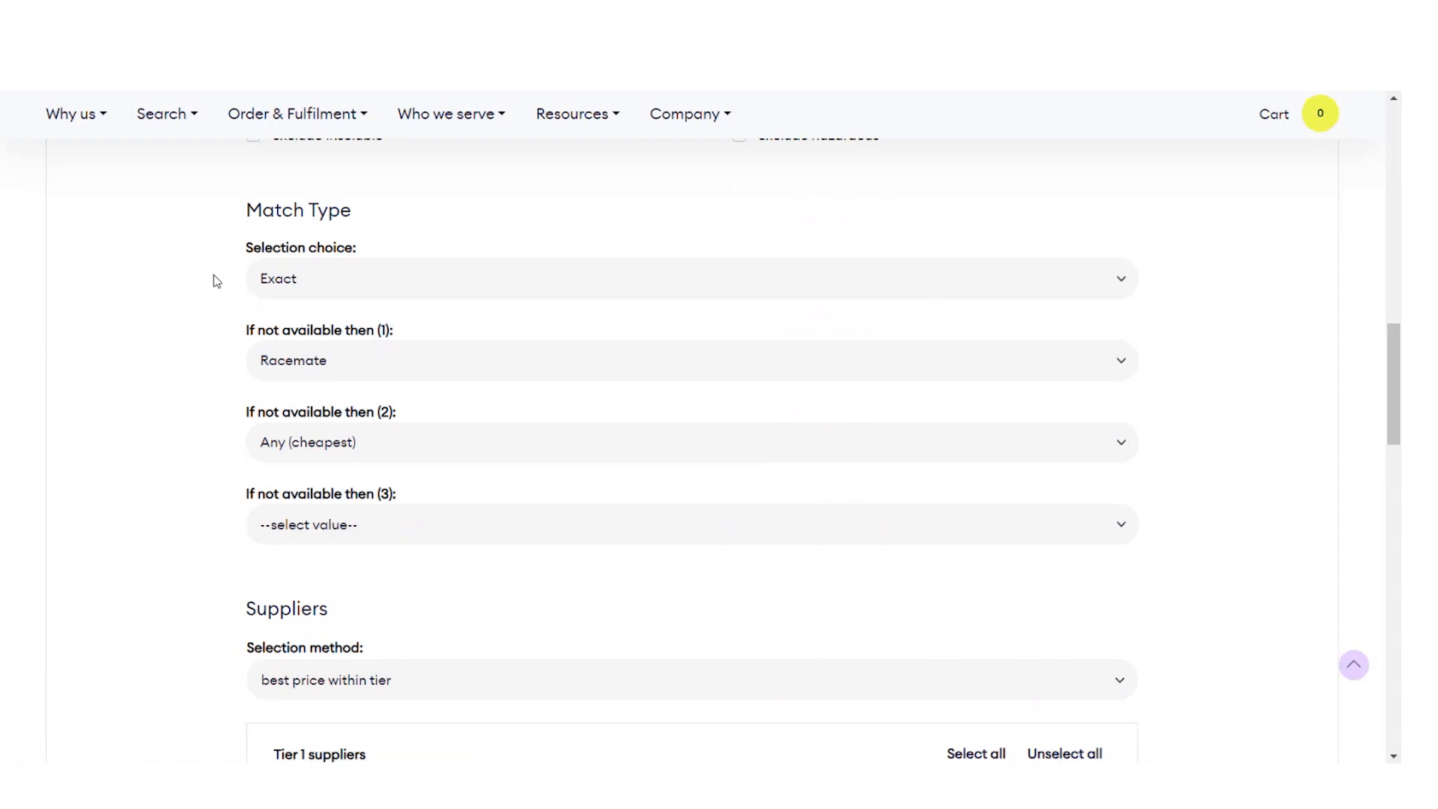
{"action": "left_click", "coordinate": [343, 287]}
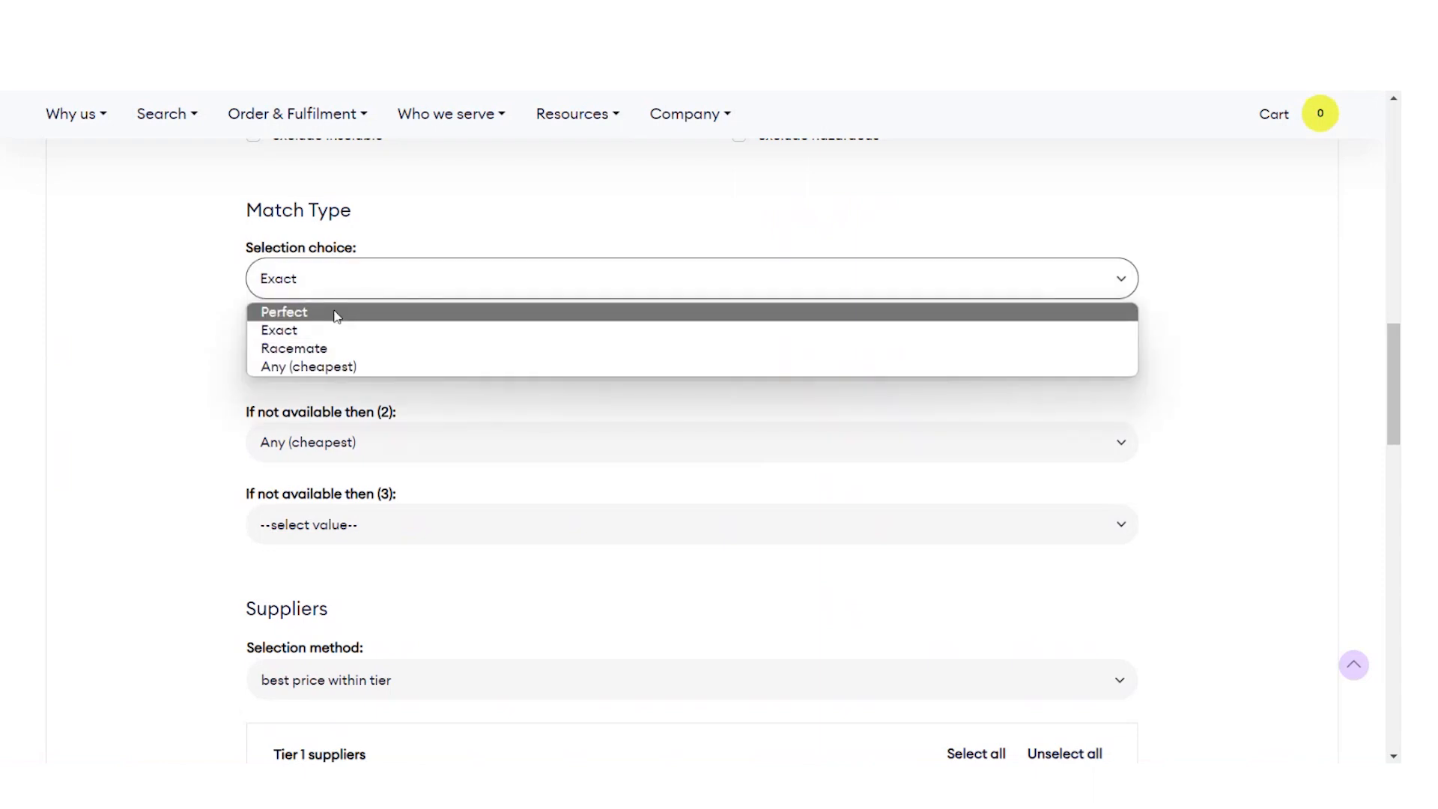
{"action": "left_click", "coordinate": [317, 364]}
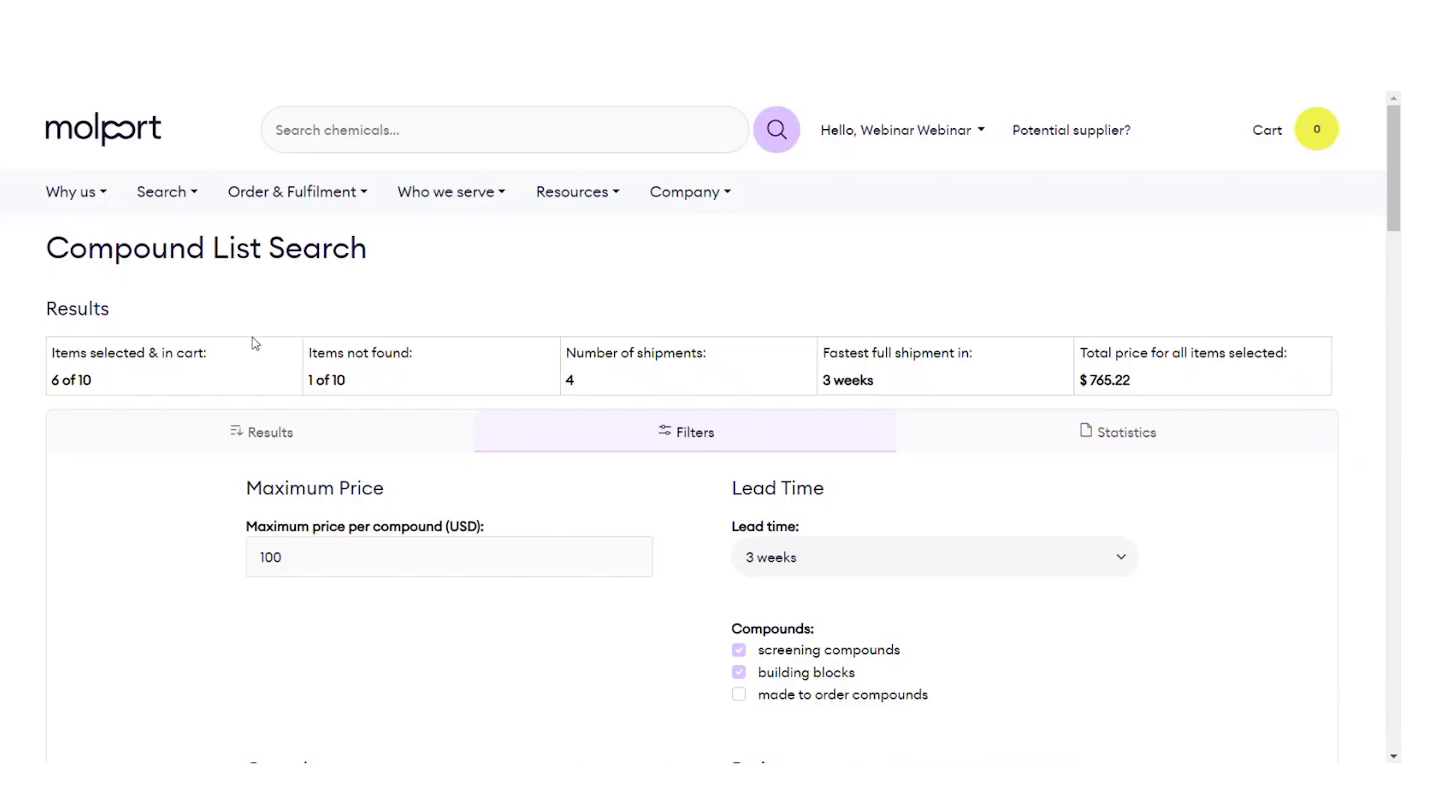
Step: Examine the available supplier selection methods, keeping best price within tier
{"action": "scroll", "coordinate": [227, 374], "scroll_direction": "down", "scroll_amount": 15}
{"action": "scroll", "coordinate": [226, 375], "scroll_direction": "down", "scroll_amount": 4}
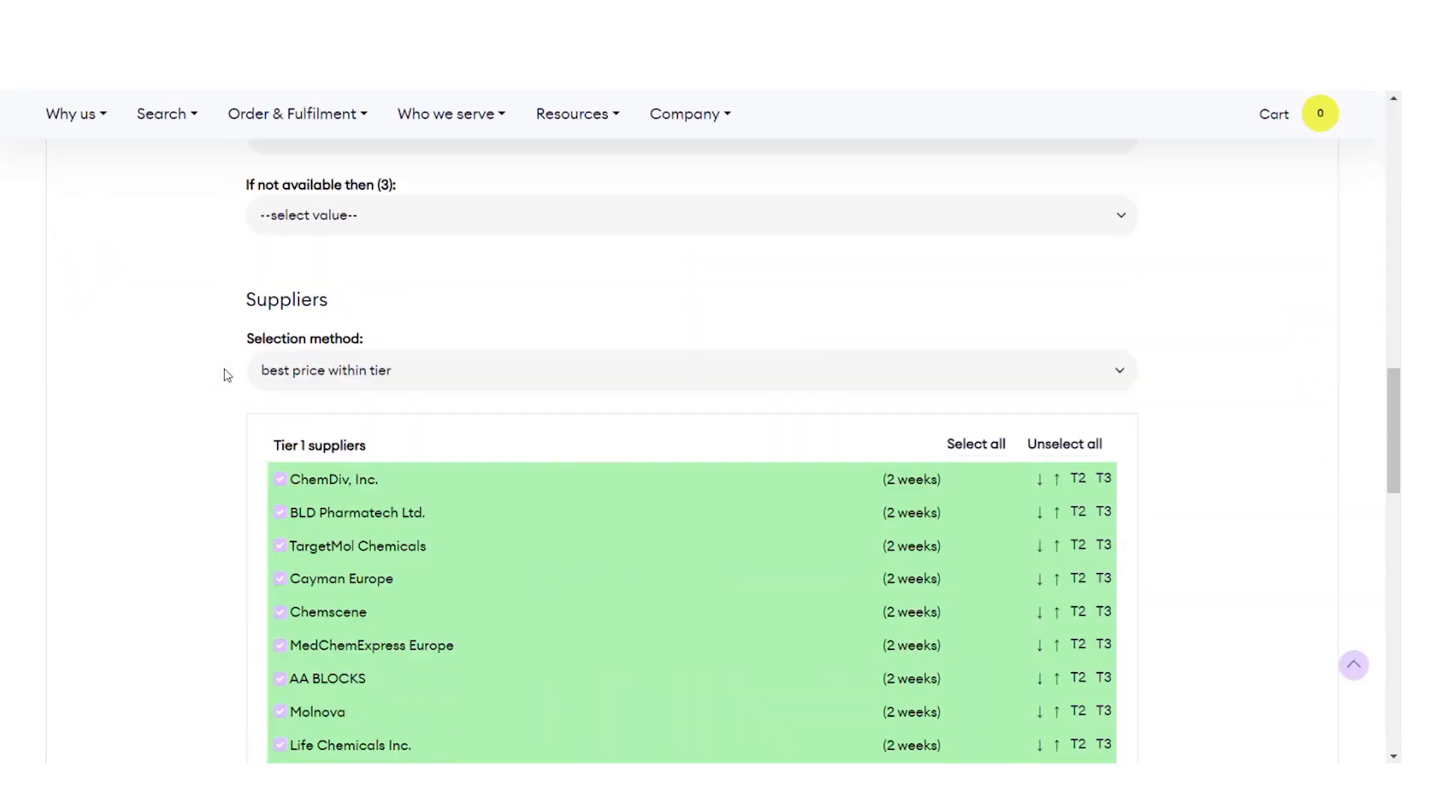
{"action": "scroll", "coordinate": [226, 374], "scroll_direction": "down", "scroll_amount": 2}
{"action": "scroll", "coordinate": [226, 374], "scroll_direction": "up", "scroll_amount": 2}
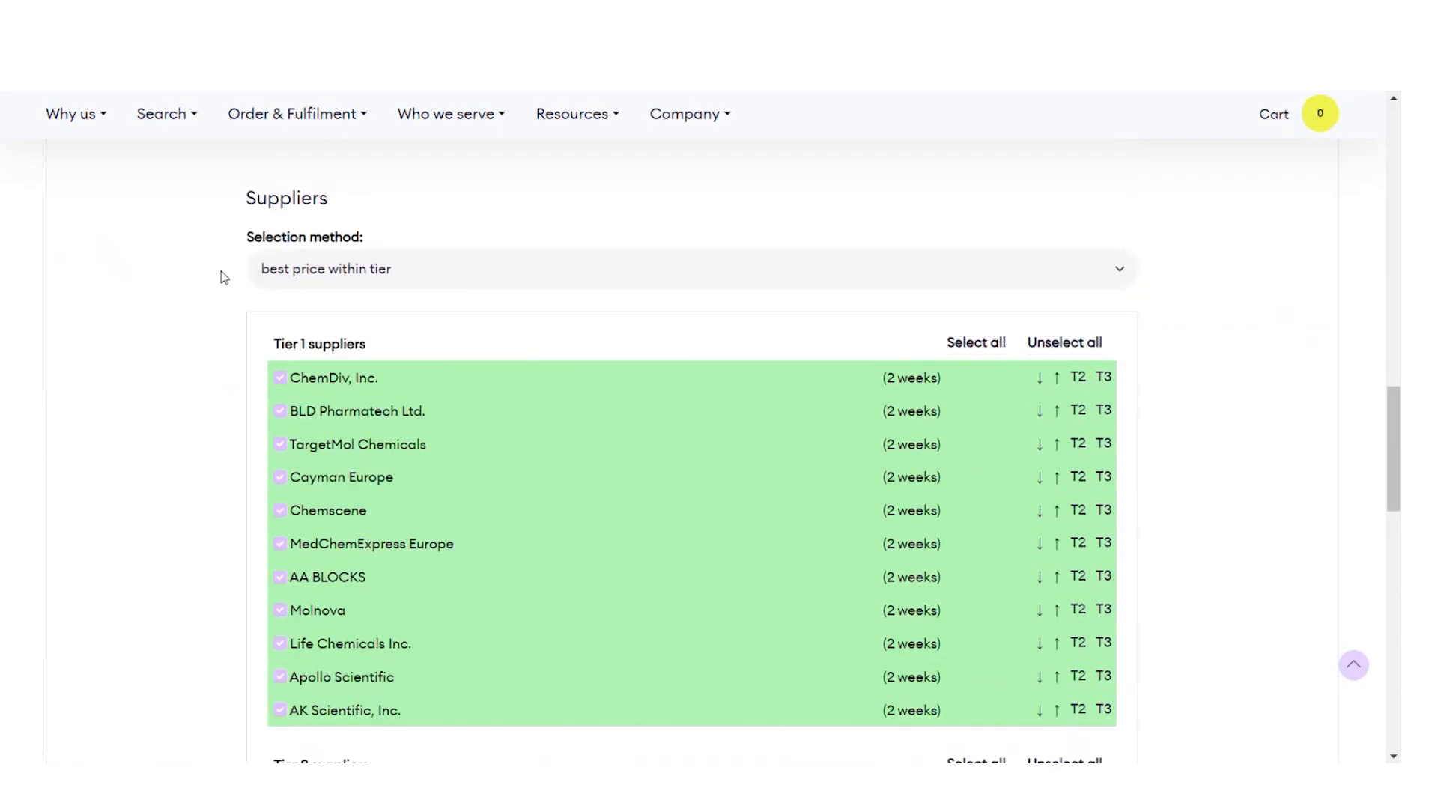
{"action": "left_click", "coordinate": [357, 274]}
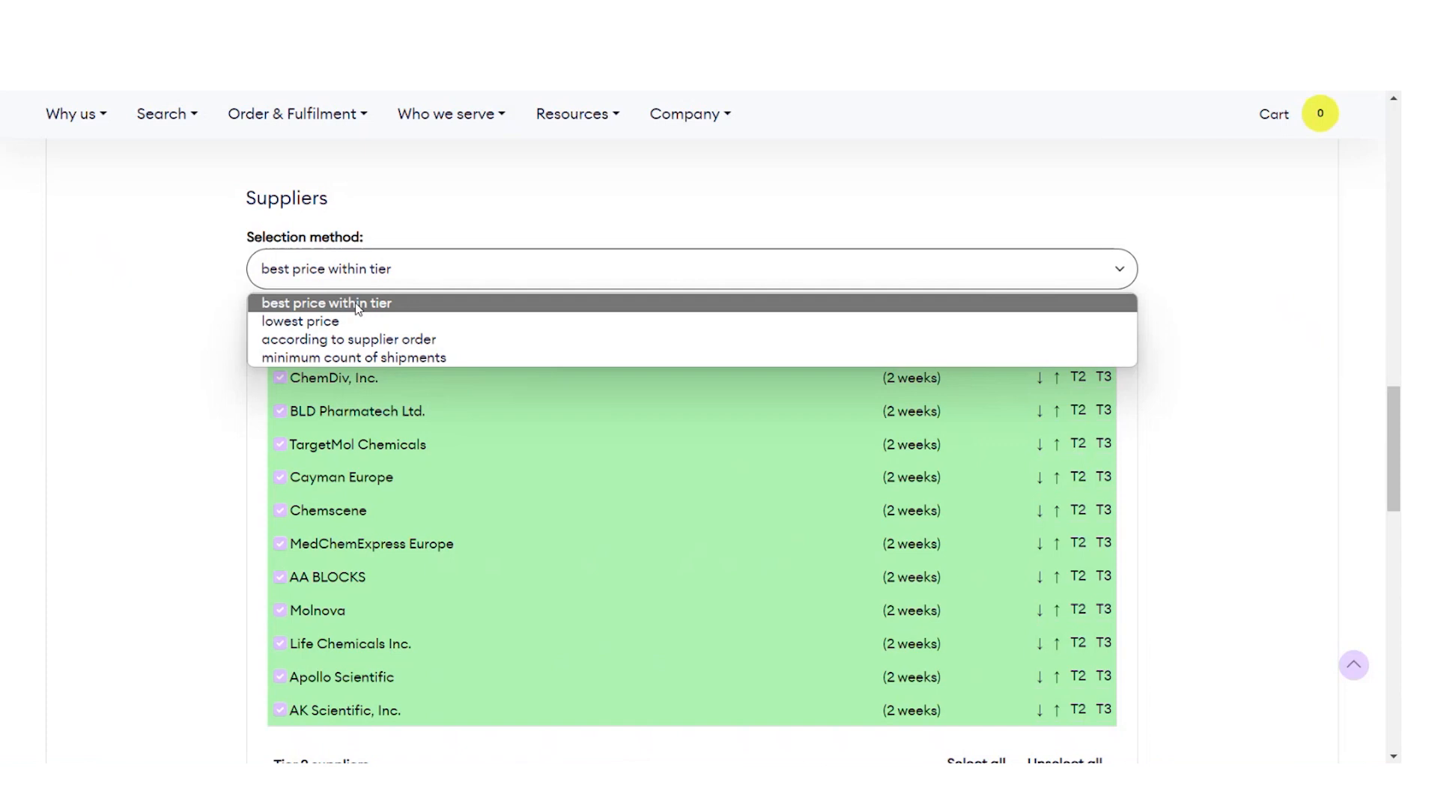
{"action": "left_click", "coordinate": [204, 347]}
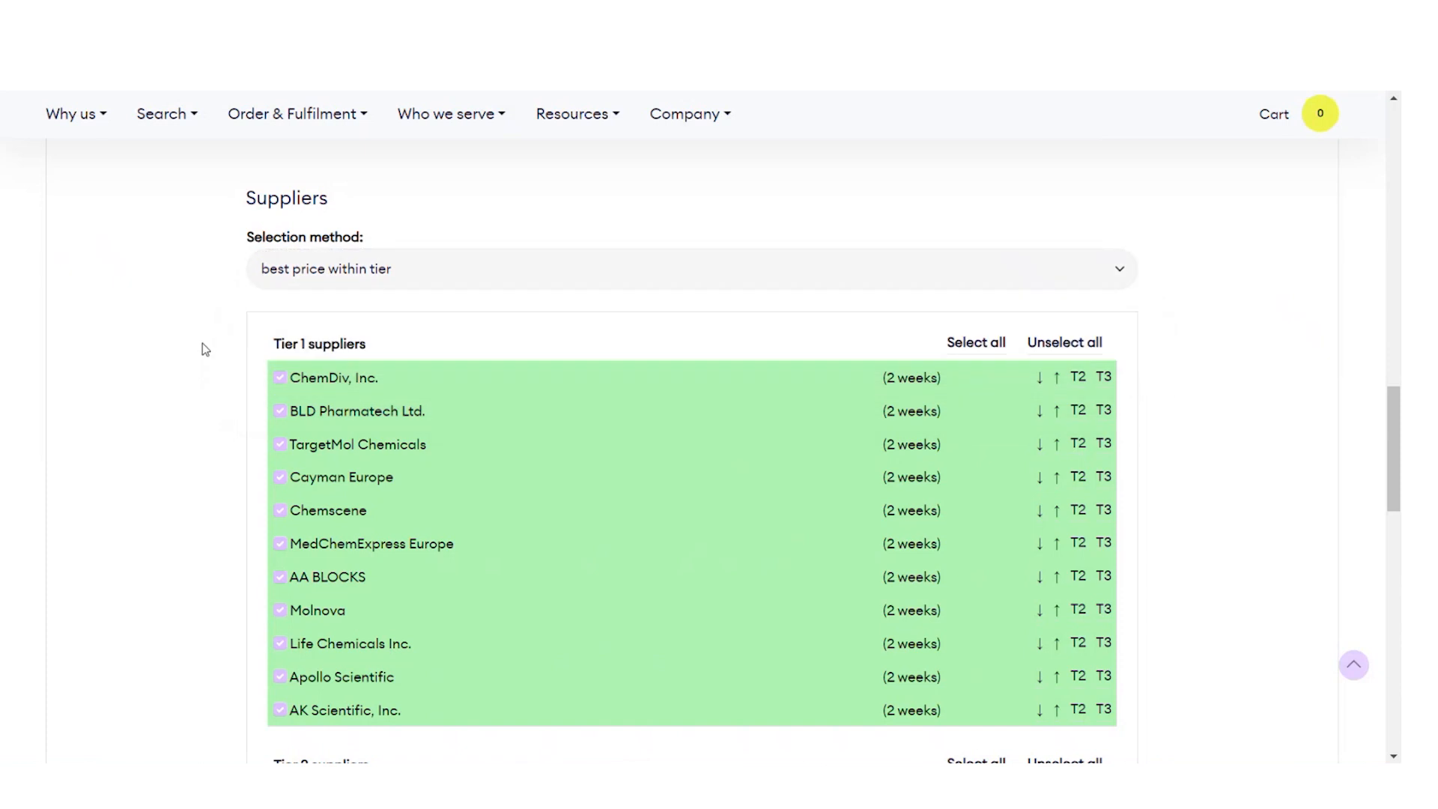
Step: Look through the suppliers listed in tiers 1 to 3 and check the selection method options again
{"action": "scroll", "coordinate": [220, 371], "scroll_direction": "down", "scroll_amount": 1}
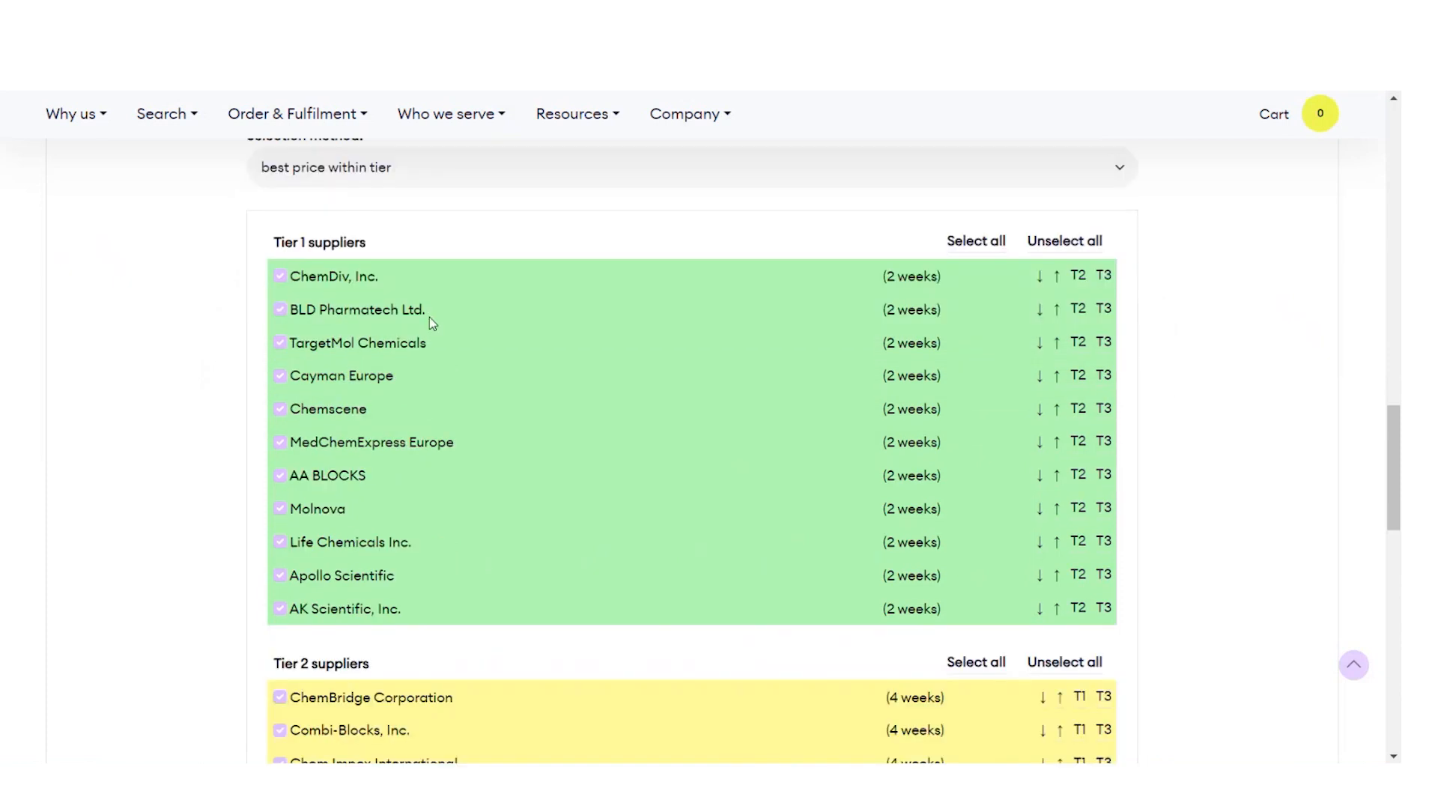
{"action": "scroll", "coordinate": [356, 300], "scroll_direction": "down", "scroll_amount": 2}
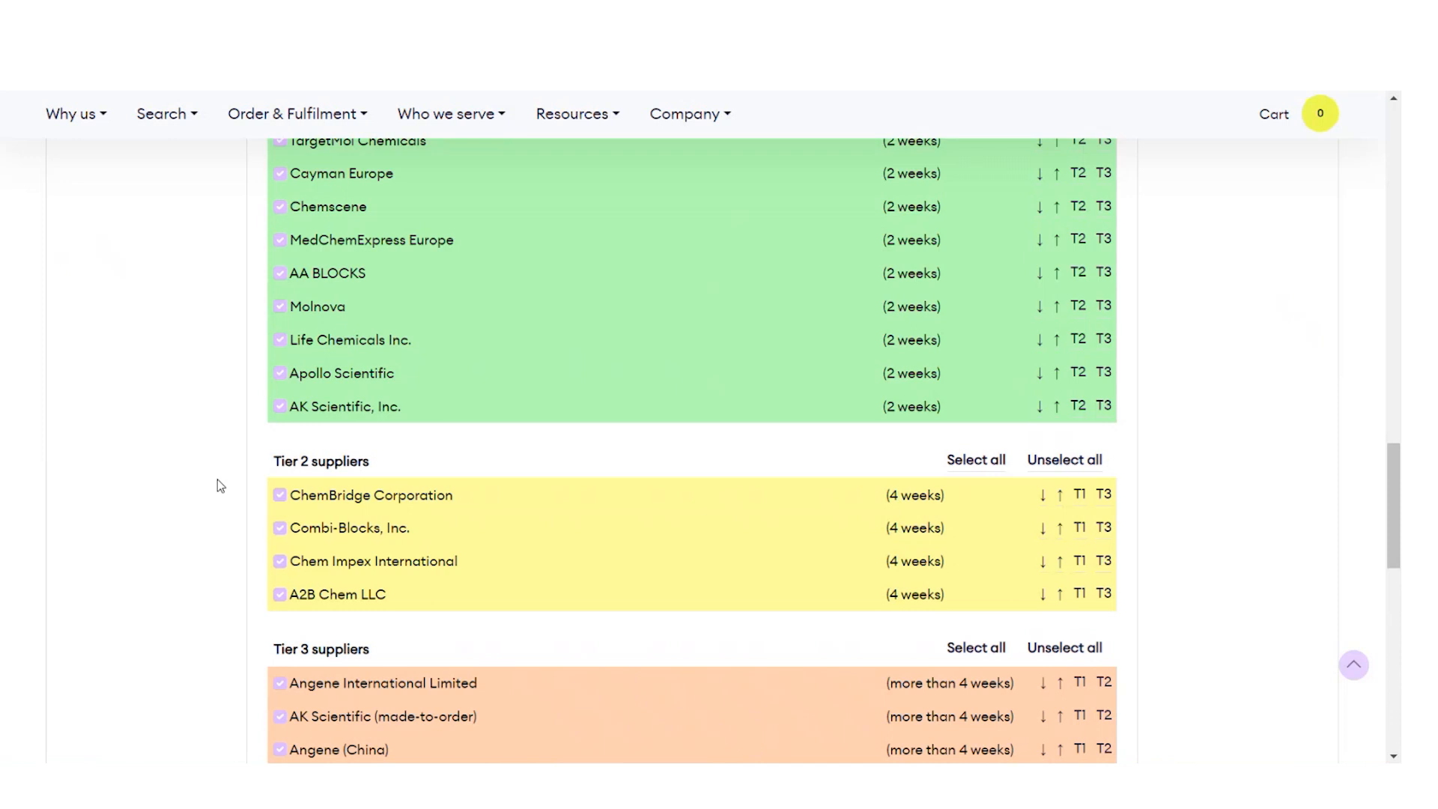
{"action": "scroll", "coordinate": [217, 480], "scroll_direction": "down", "scroll_amount": 2}
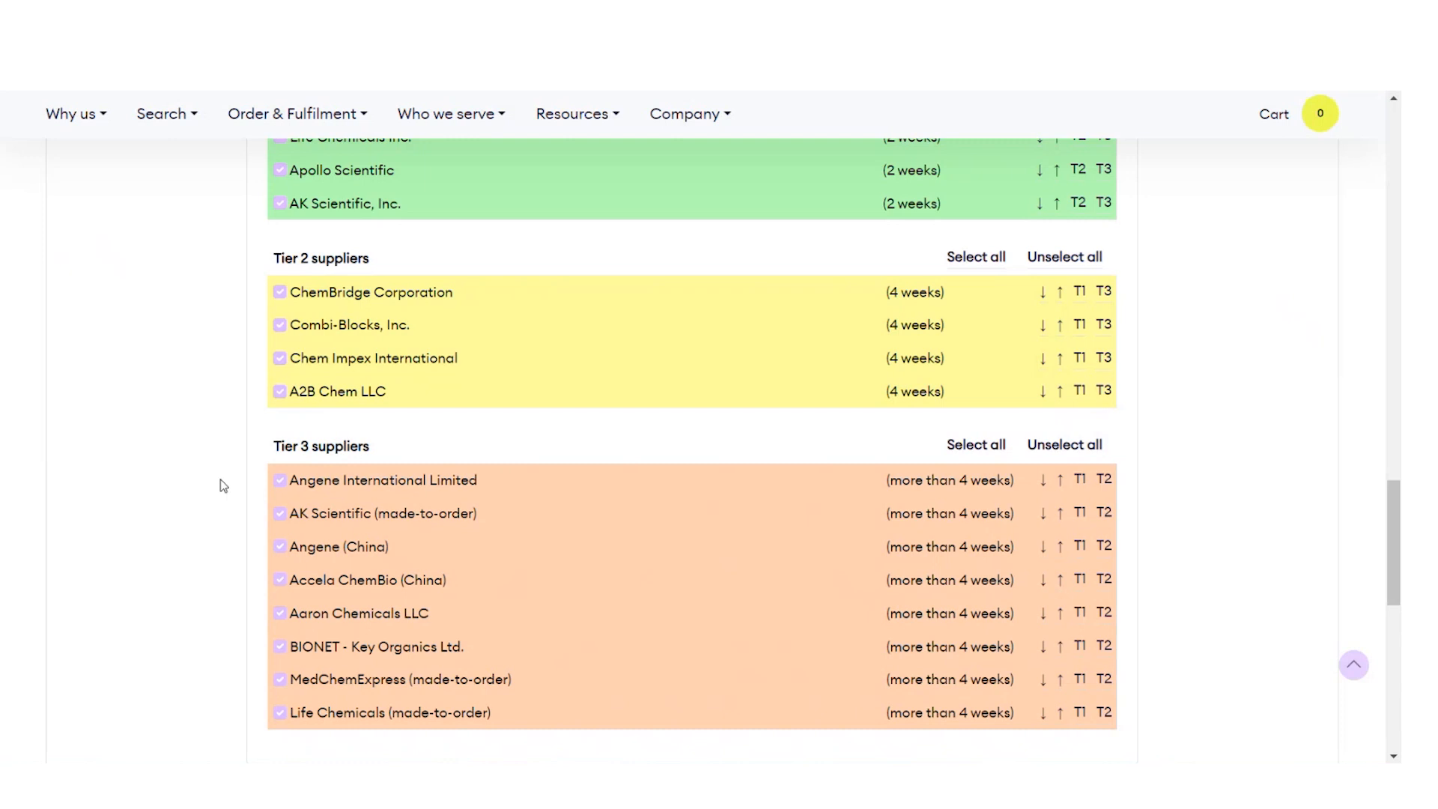
{"action": "scroll", "coordinate": [220, 481], "scroll_direction": "up", "scroll_amount": 5}
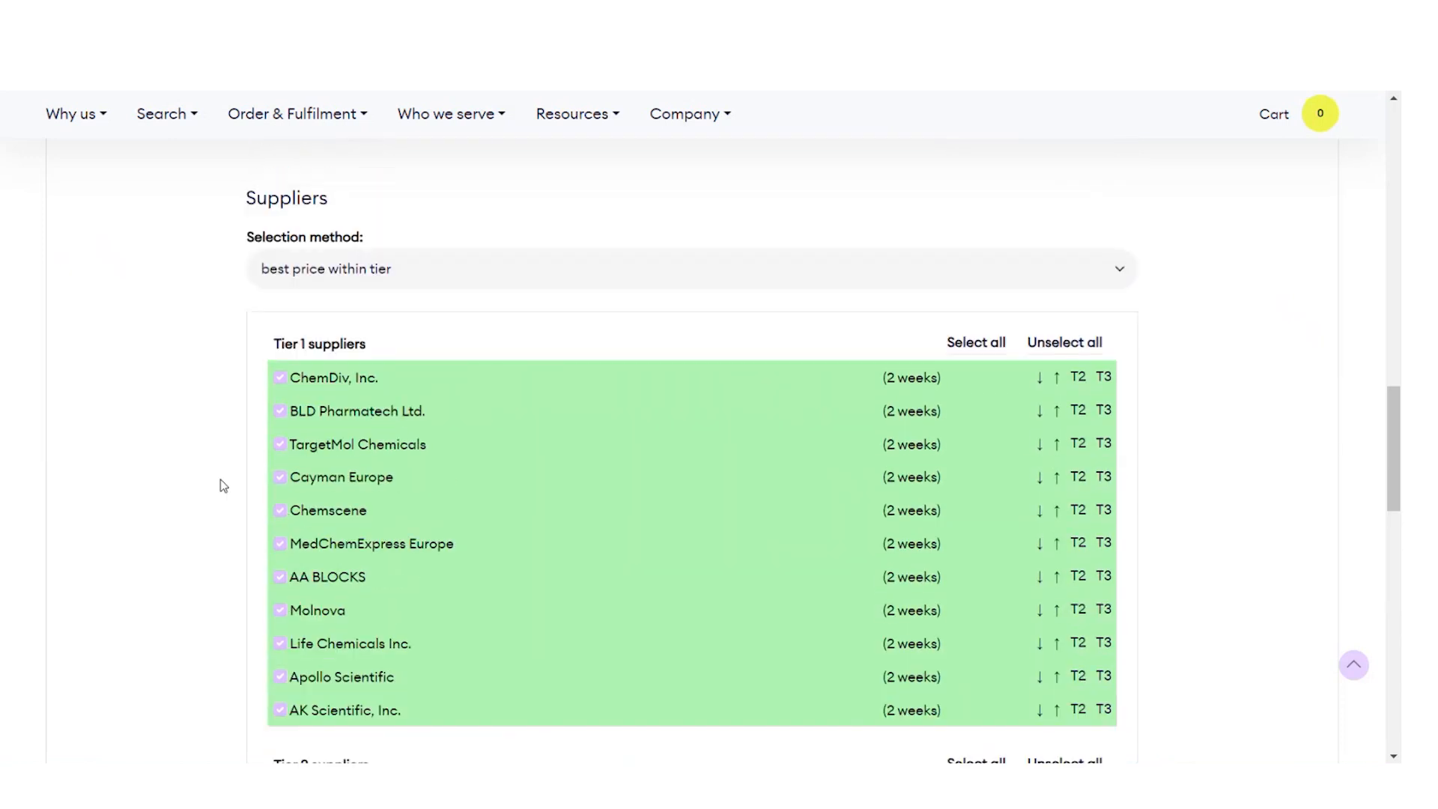
{"action": "scroll", "coordinate": [221, 480], "scroll_direction": "up", "scroll_amount": 1}
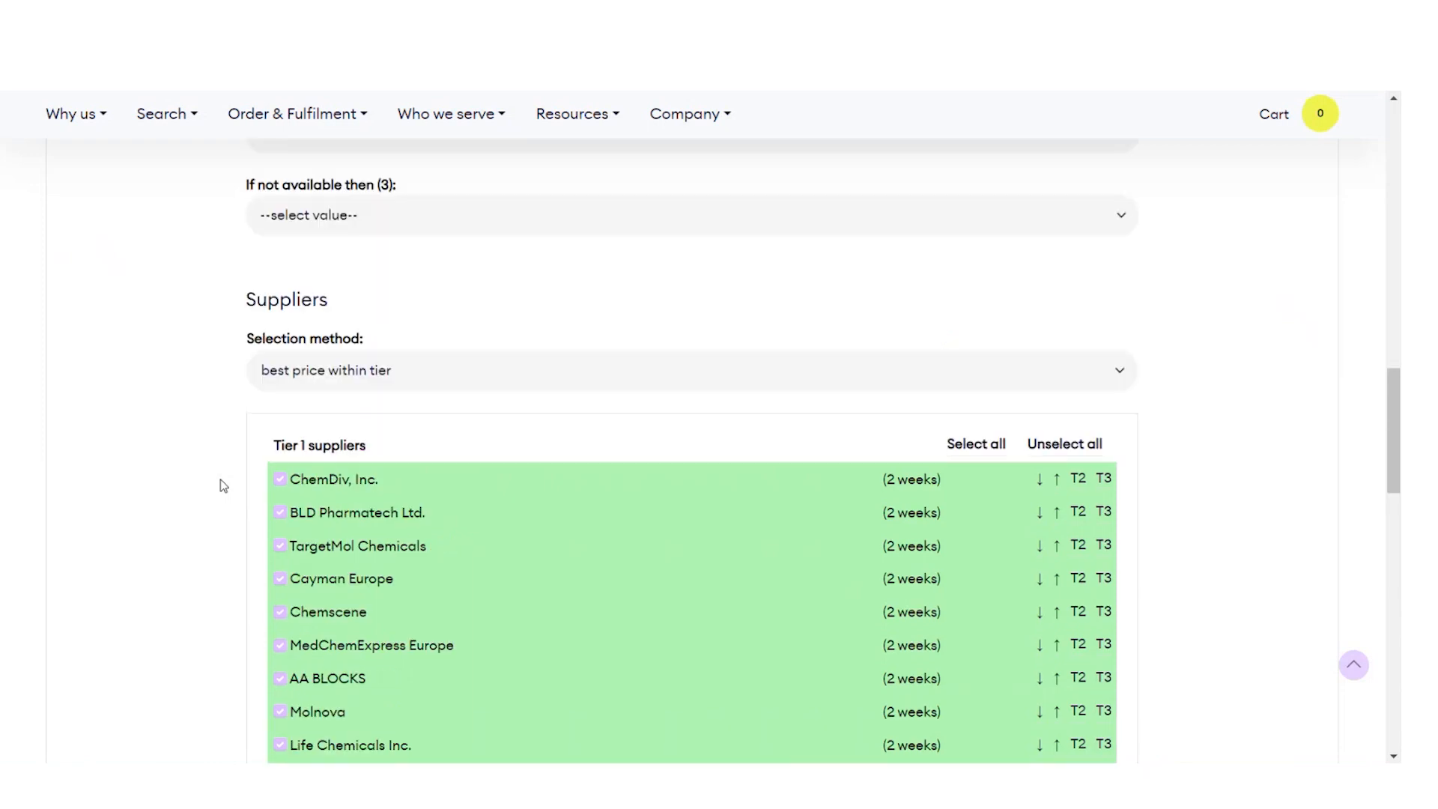
{"action": "scroll", "coordinate": [221, 479], "scroll_direction": "up", "scroll_amount": 1}
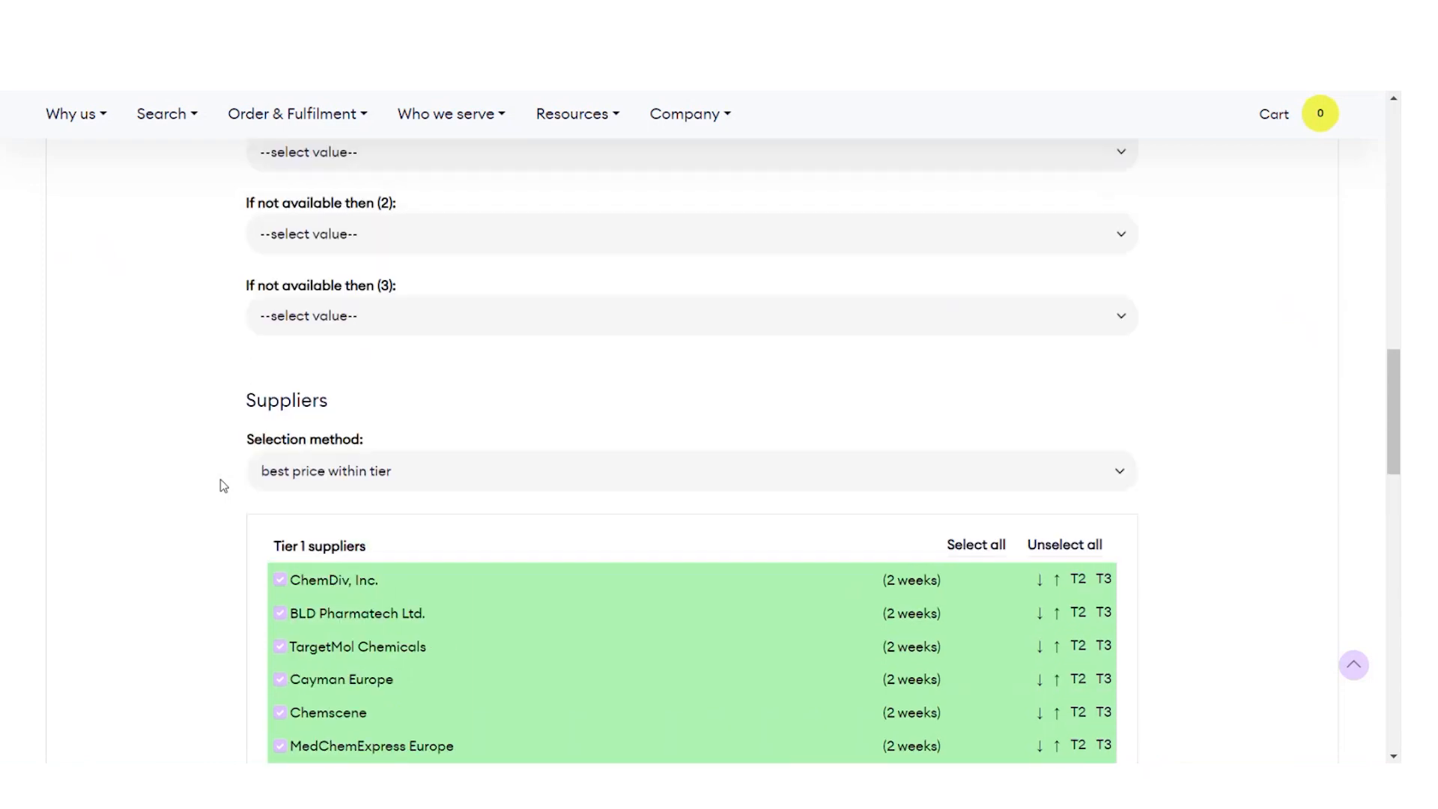
{"action": "left_click", "coordinate": [363, 472]}
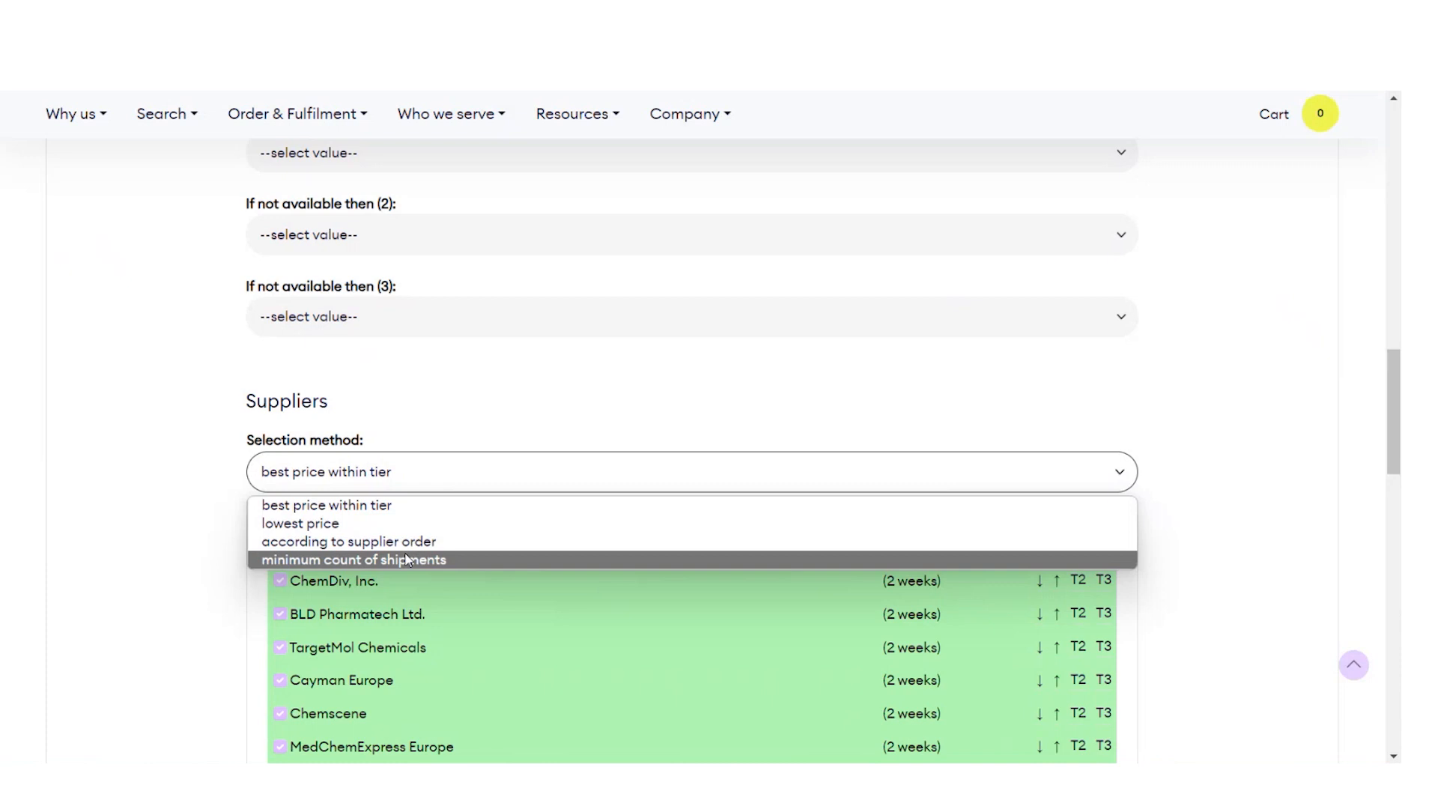
{"action": "left_click", "coordinate": [161, 536]}
Step: Move BLD Pharmatech Ltd. from tier 1 to tier 2, and submit the filter changes to recalculate the results
{"action": "scroll", "coordinate": [163, 536], "scroll_direction": "down", "scroll_amount": 4}
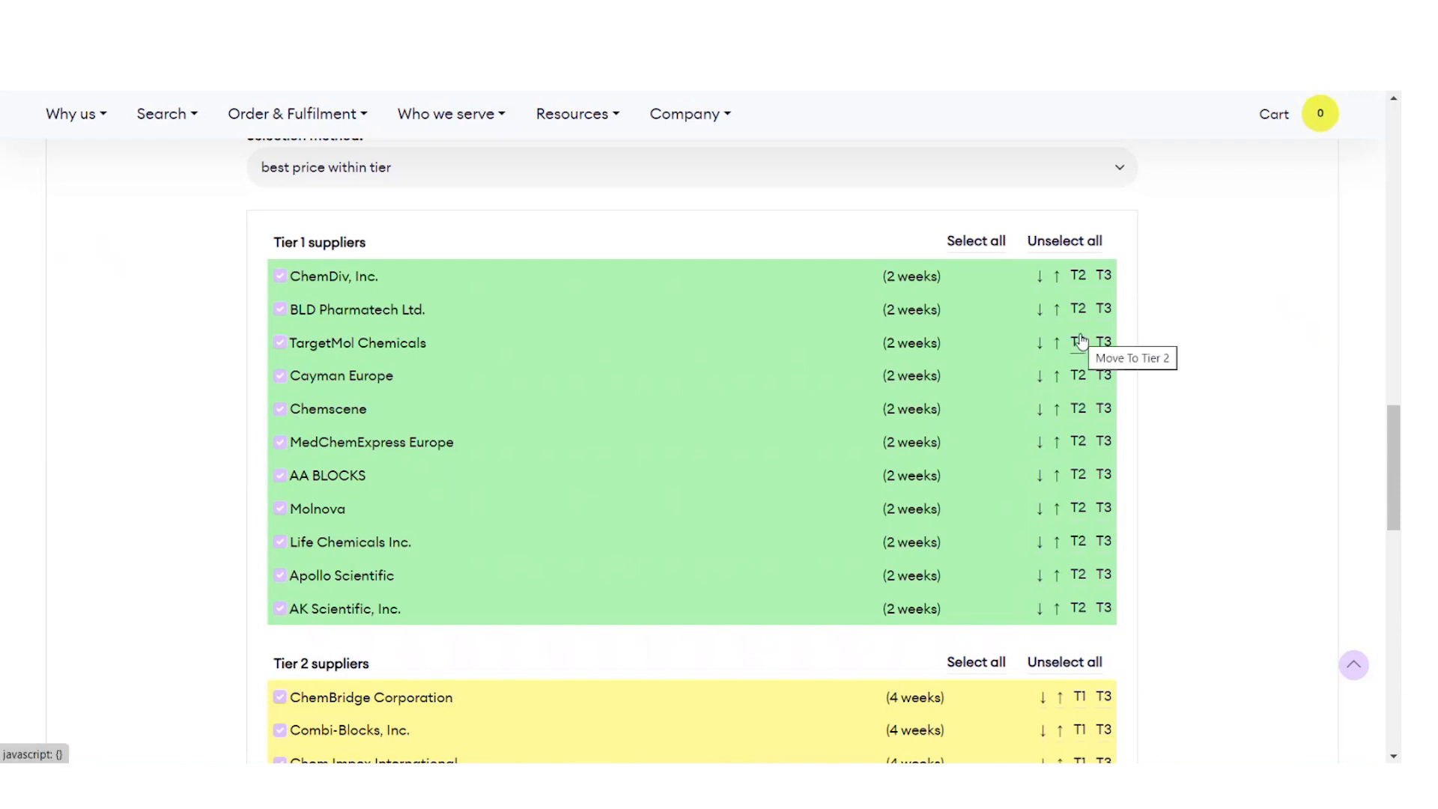
{"action": "left_click", "coordinate": [1078, 308]}
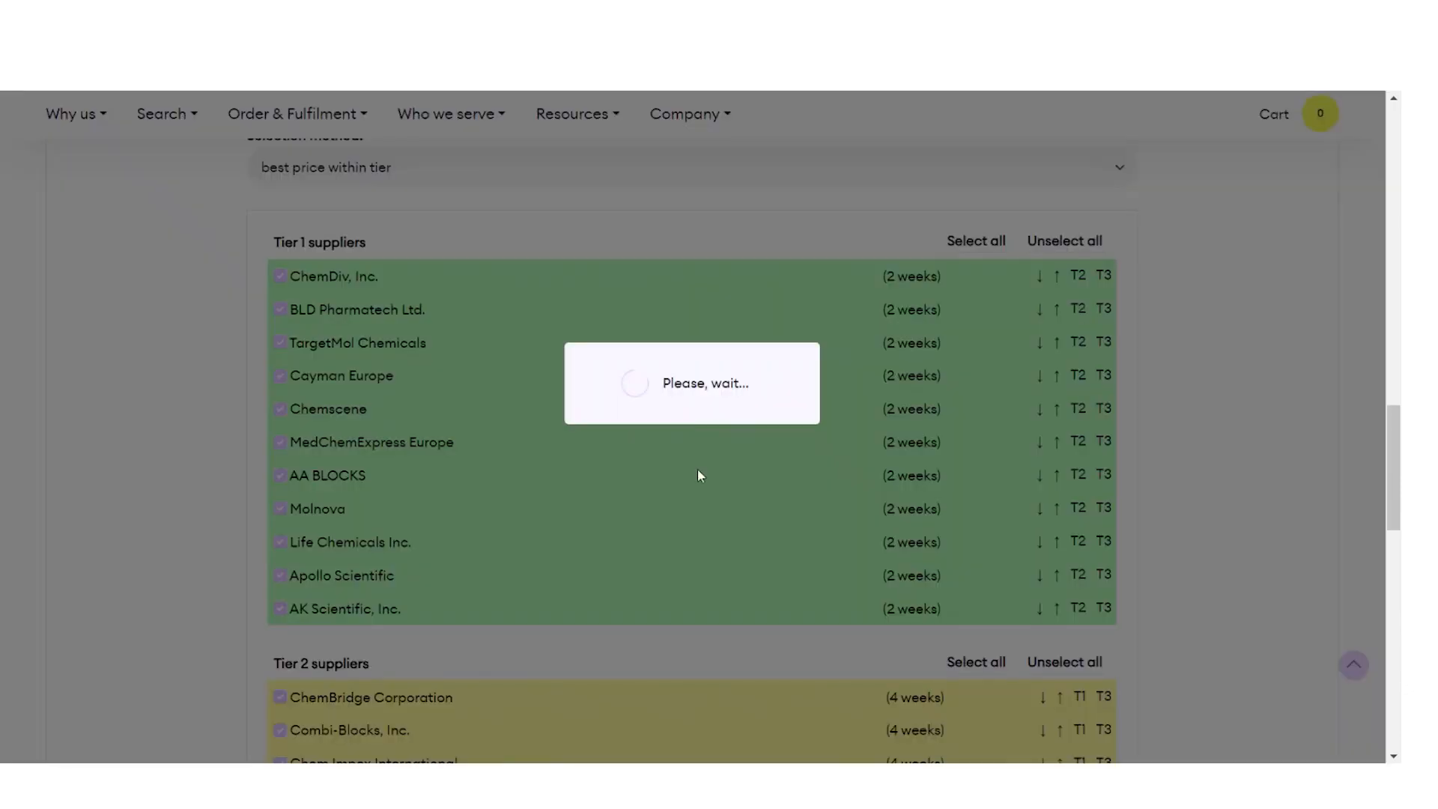
{"action": "scroll", "coordinate": [638, 466], "scroll_direction": "down", "scroll_amount": 20}
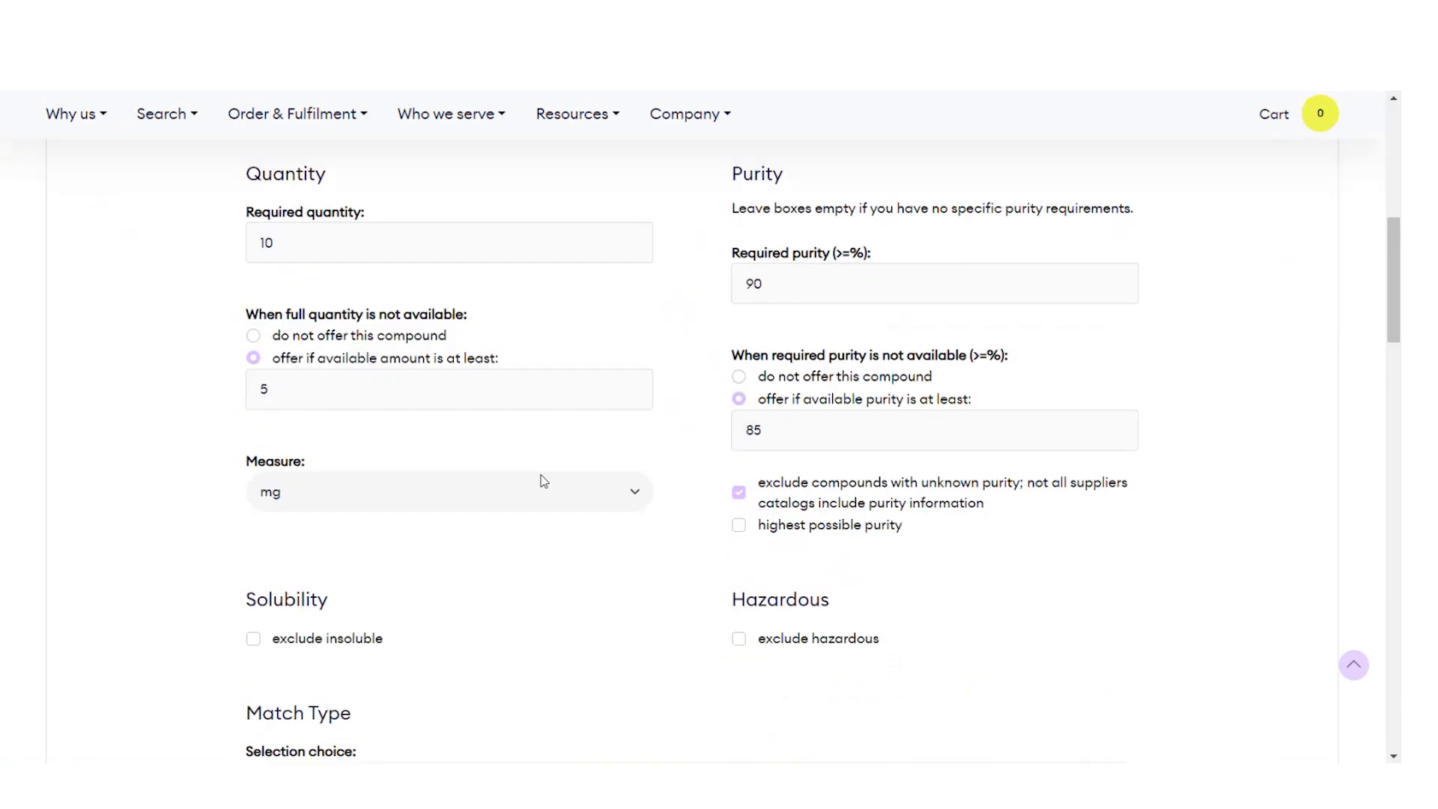
{"action": "scroll", "coordinate": [266, 494], "scroll_direction": "down", "scroll_amount": 1}
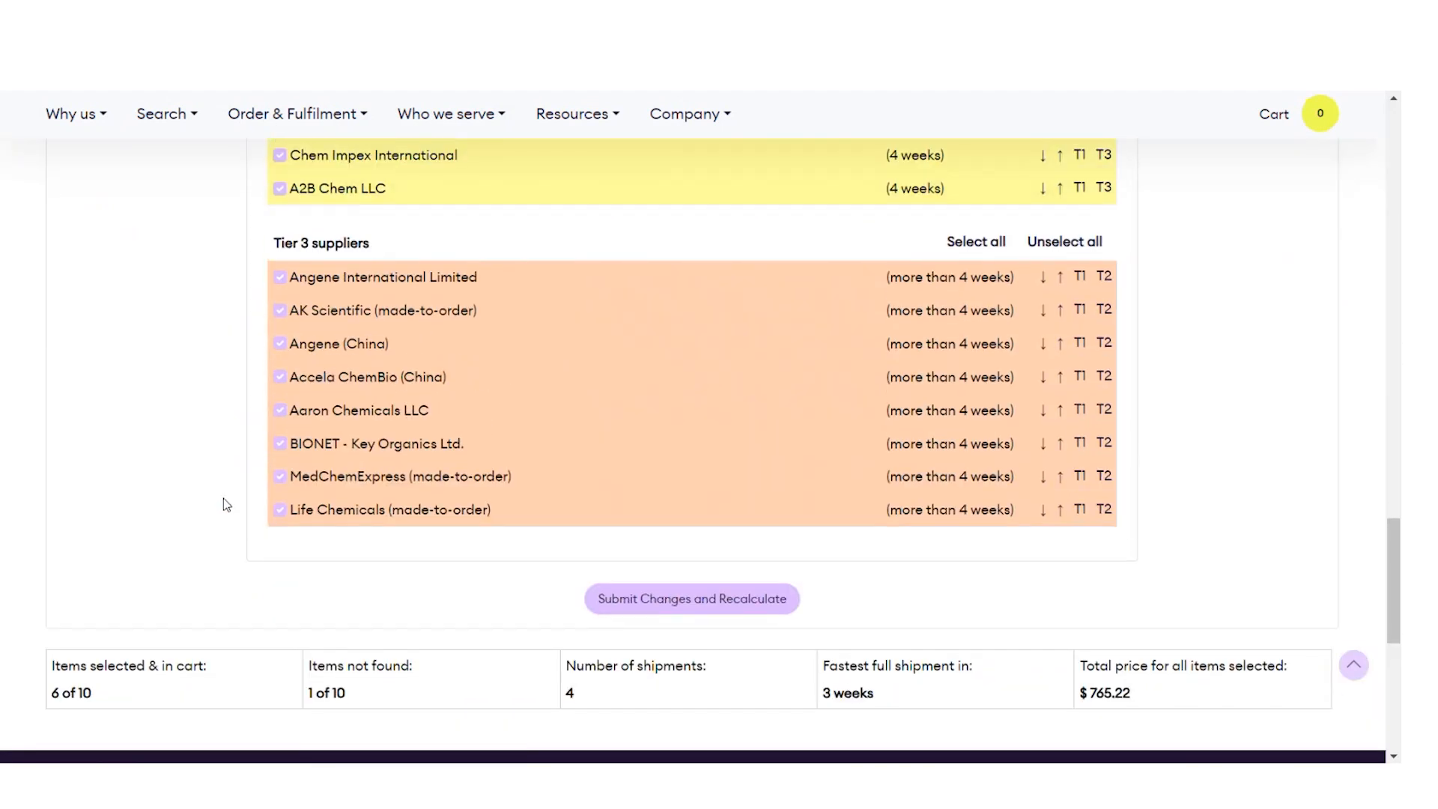
{"action": "left_click", "coordinate": [683, 599]}
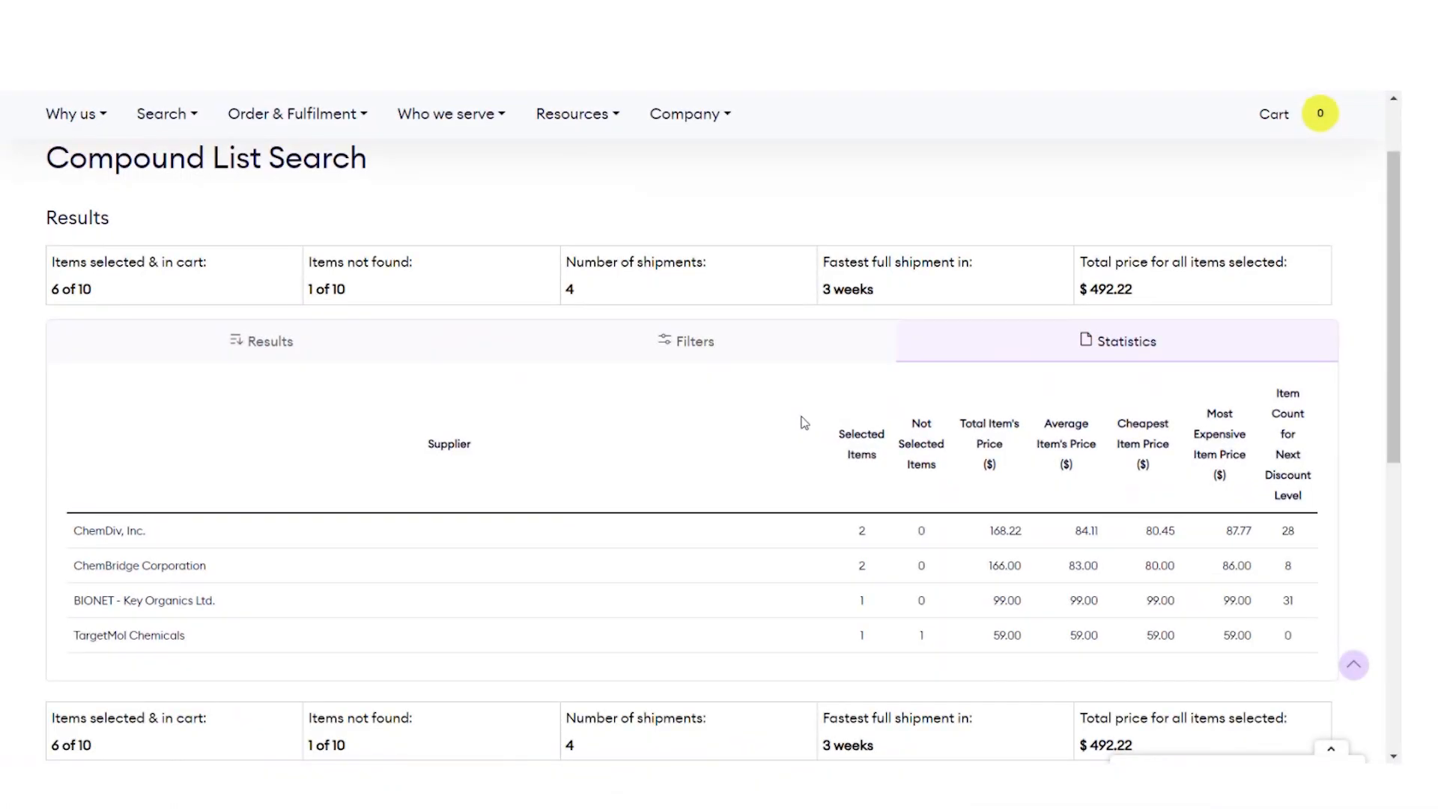
Step: Review the recalculated per-supplier statistics, including item counts, item prices and the next discount level
{"action": "scroll", "coordinate": [803, 422], "scroll_direction": "down", "scroll_amount": 1}
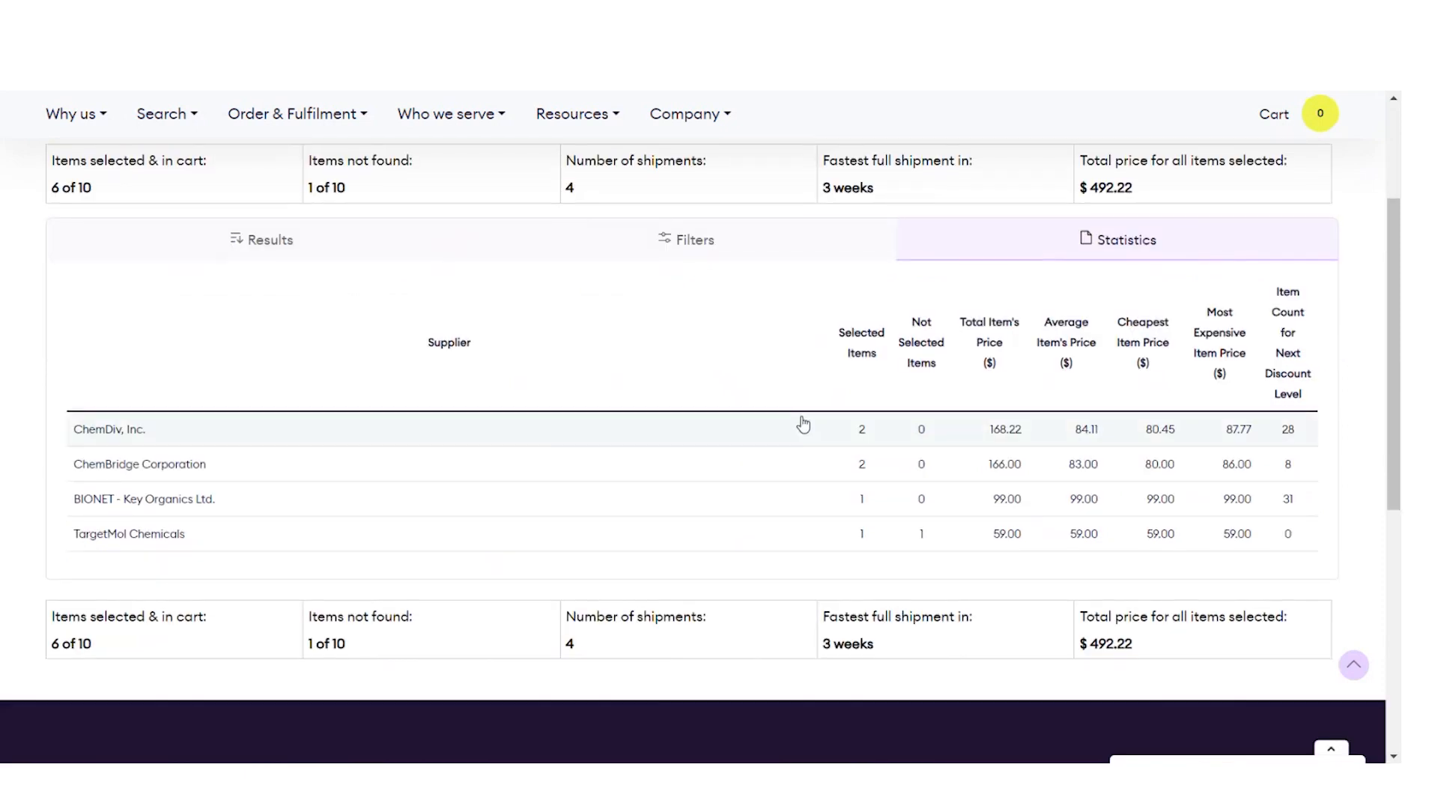
{"action": "scroll", "coordinate": [803, 422], "scroll_direction": "down", "scroll_amount": 1}
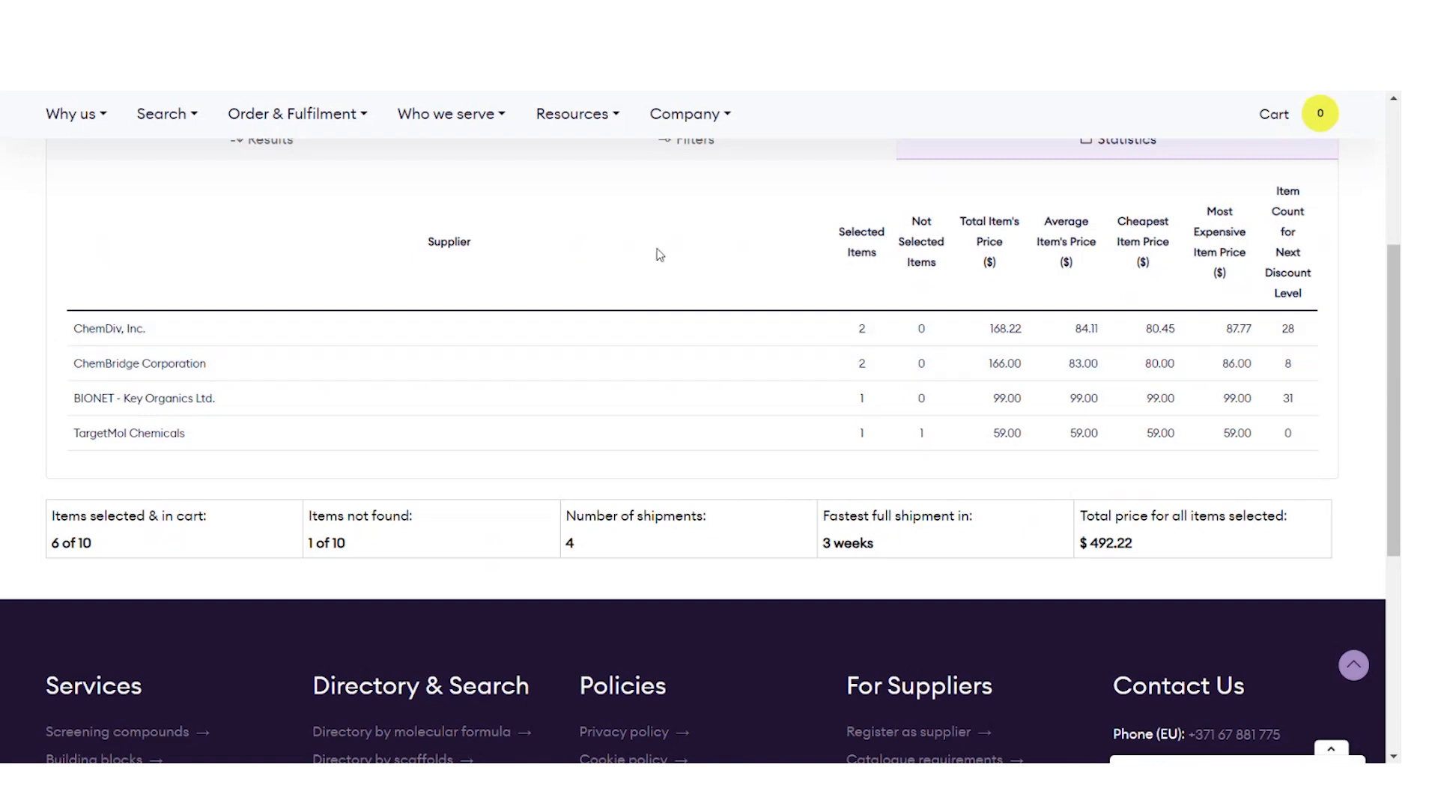
{"action": "scroll", "coordinate": [642, 231], "scroll_direction": "up", "scroll_amount": 1}
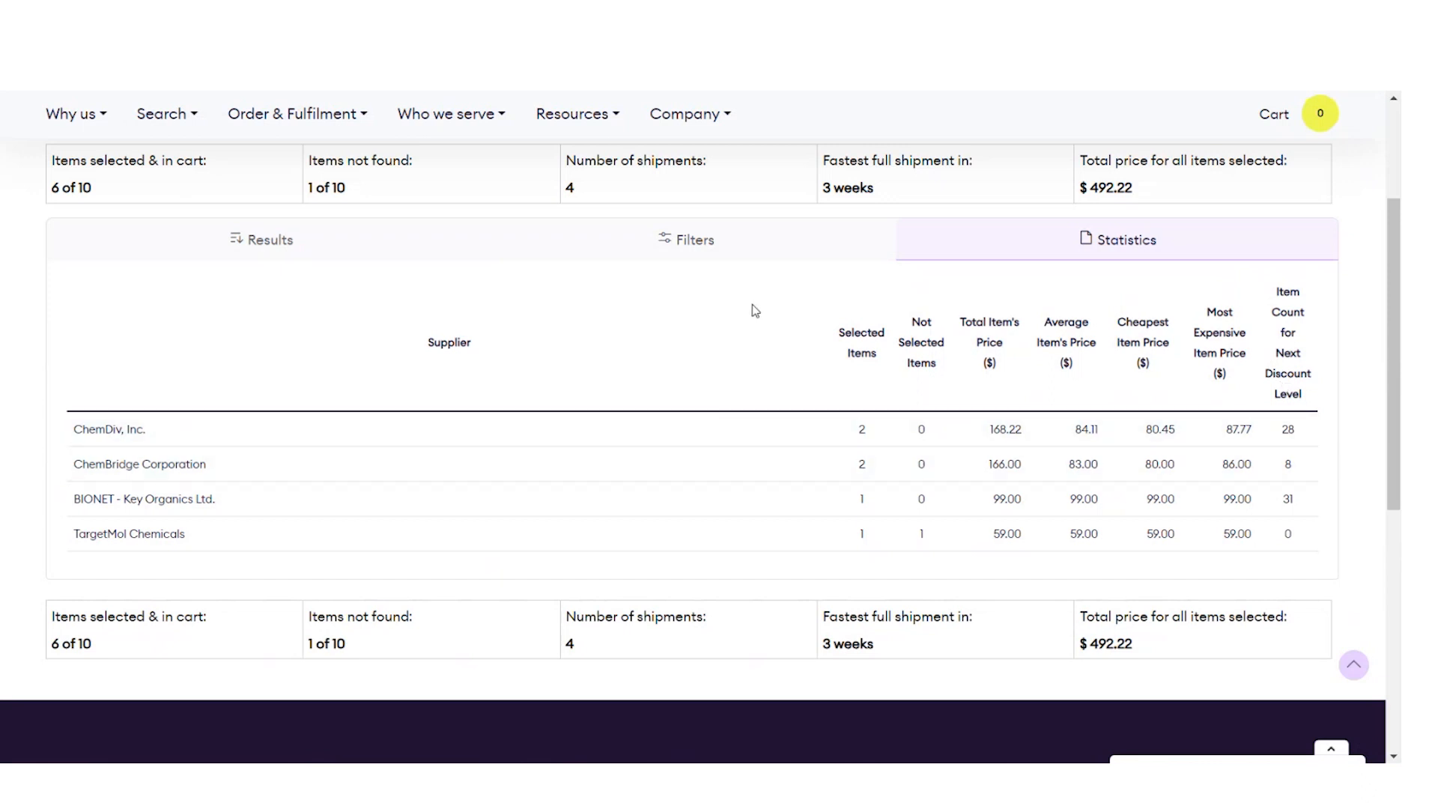
{"action": "scroll", "coordinate": [755, 310], "scroll_direction": "up", "scroll_amount": 2}
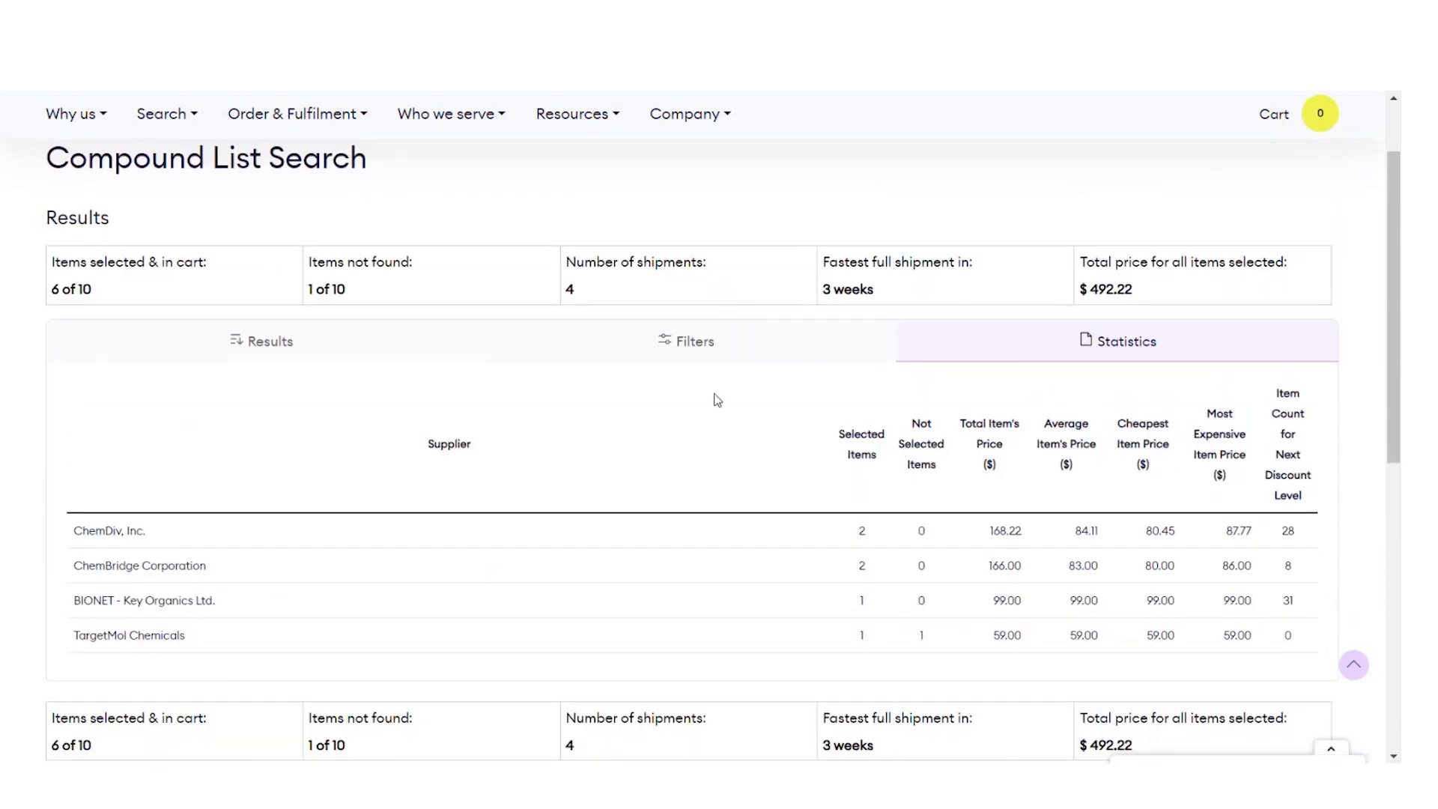
Step: Return to the compound results and look through the recalculated offers for all ten compounds
{"action": "left_click", "coordinate": [264, 348]}
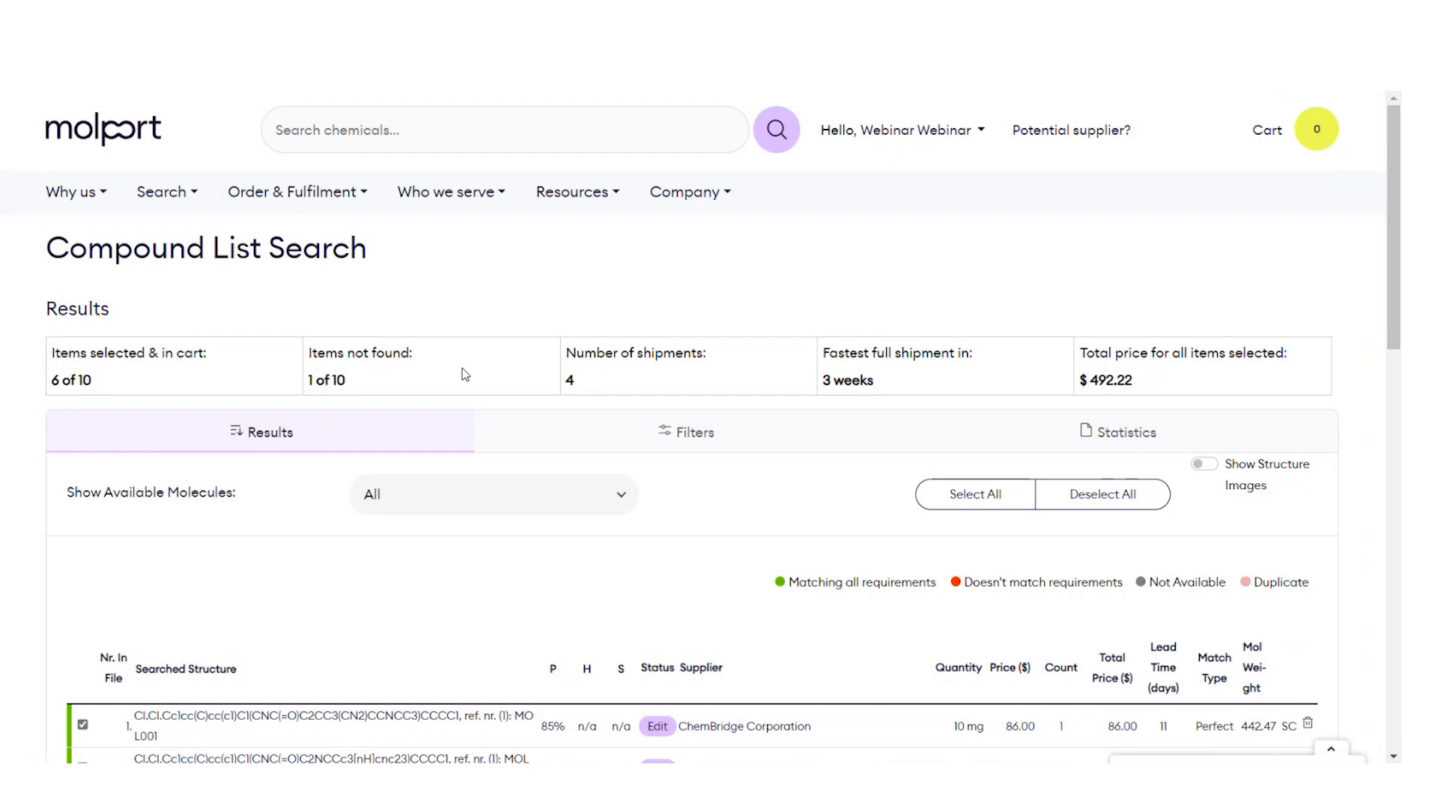
{"action": "scroll", "coordinate": [462, 367], "scroll_direction": "down", "scroll_amount": 1}
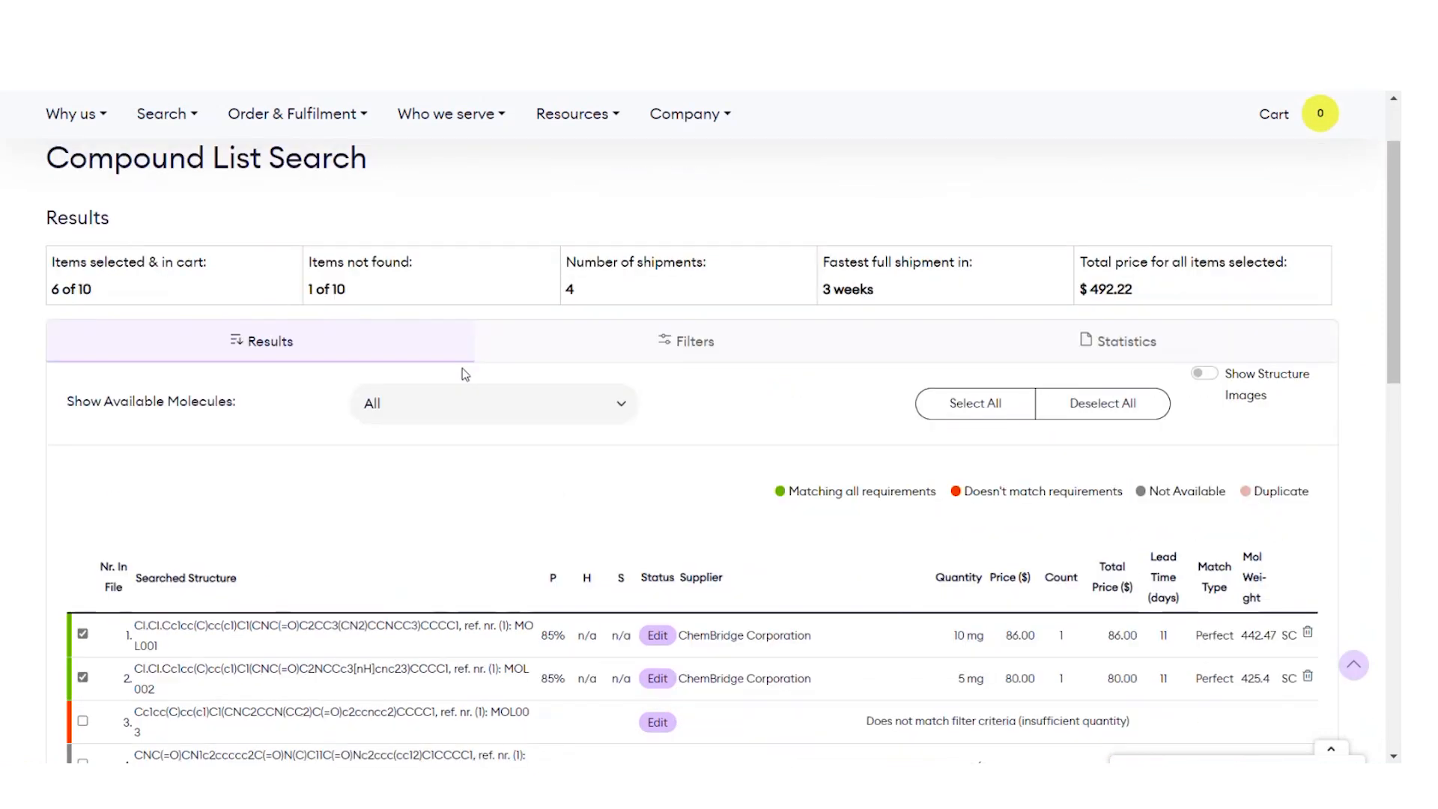
{"action": "scroll", "coordinate": [465, 374], "scroll_direction": "down", "scroll_amount": 1}
{"action": "scroll", "coordinate": [465, 374], "scroll_direction": "down", "scroll_amount": 5}
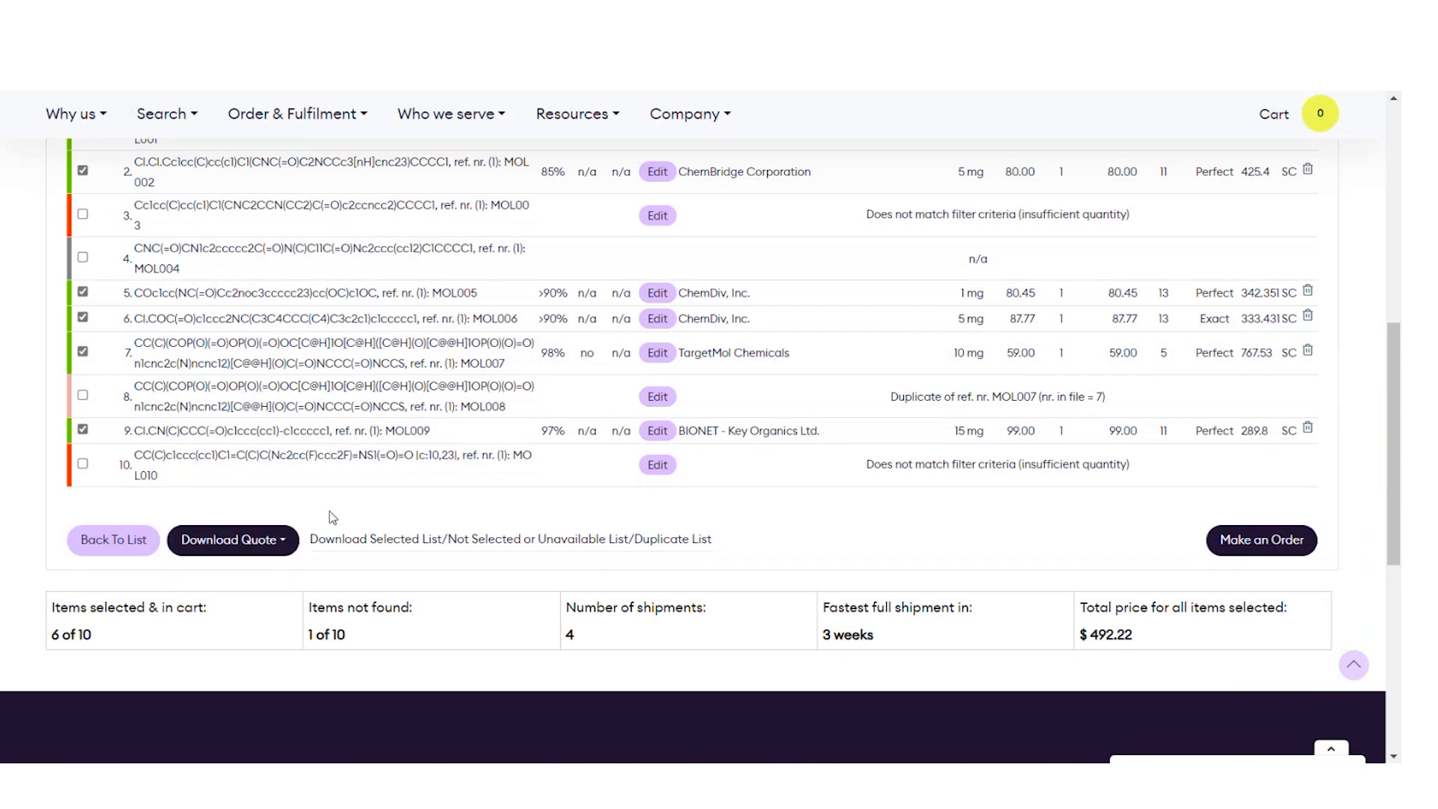
{"action": "scroll", "coordinate": [333, 518], "scroll_direction": "up", "scroll_amount": 10}
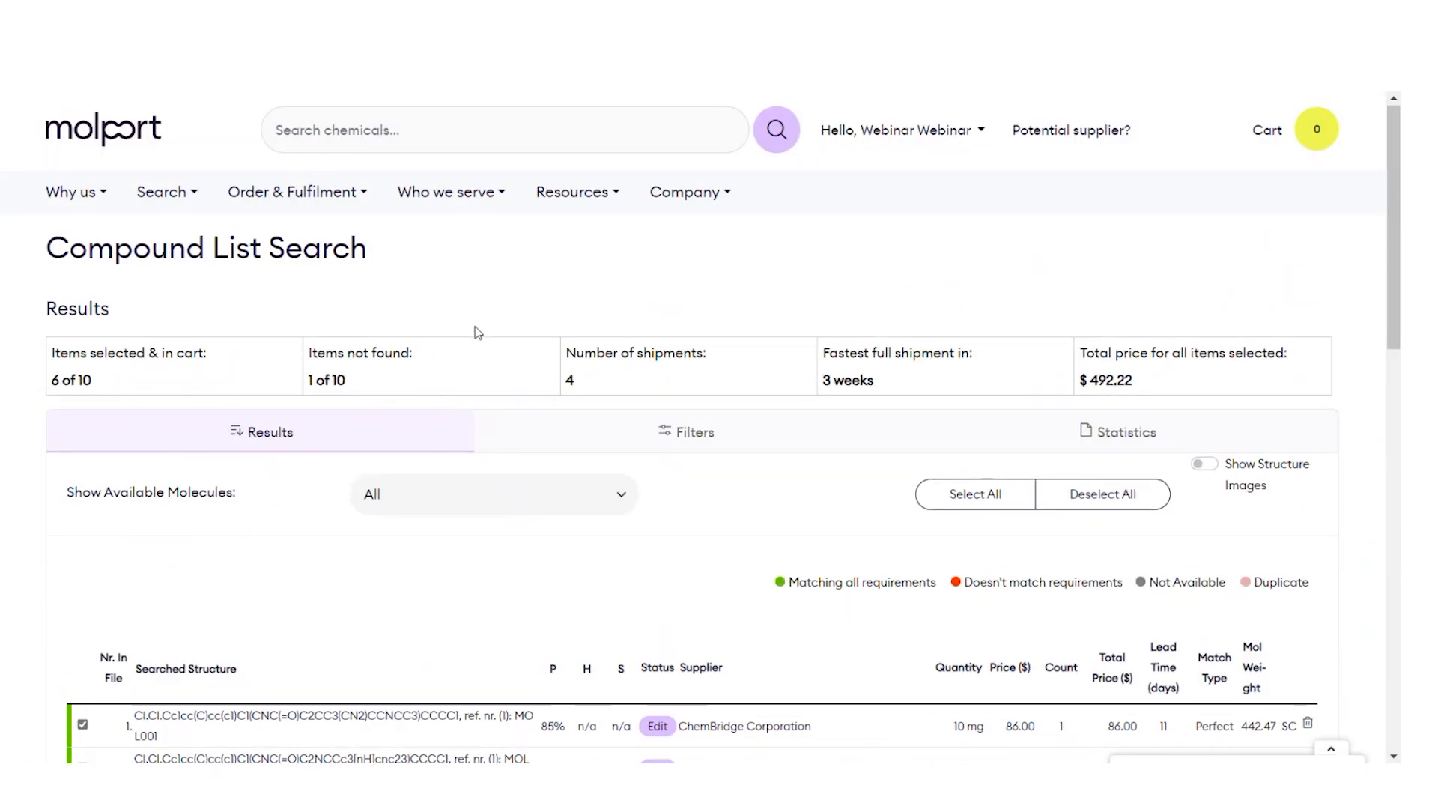